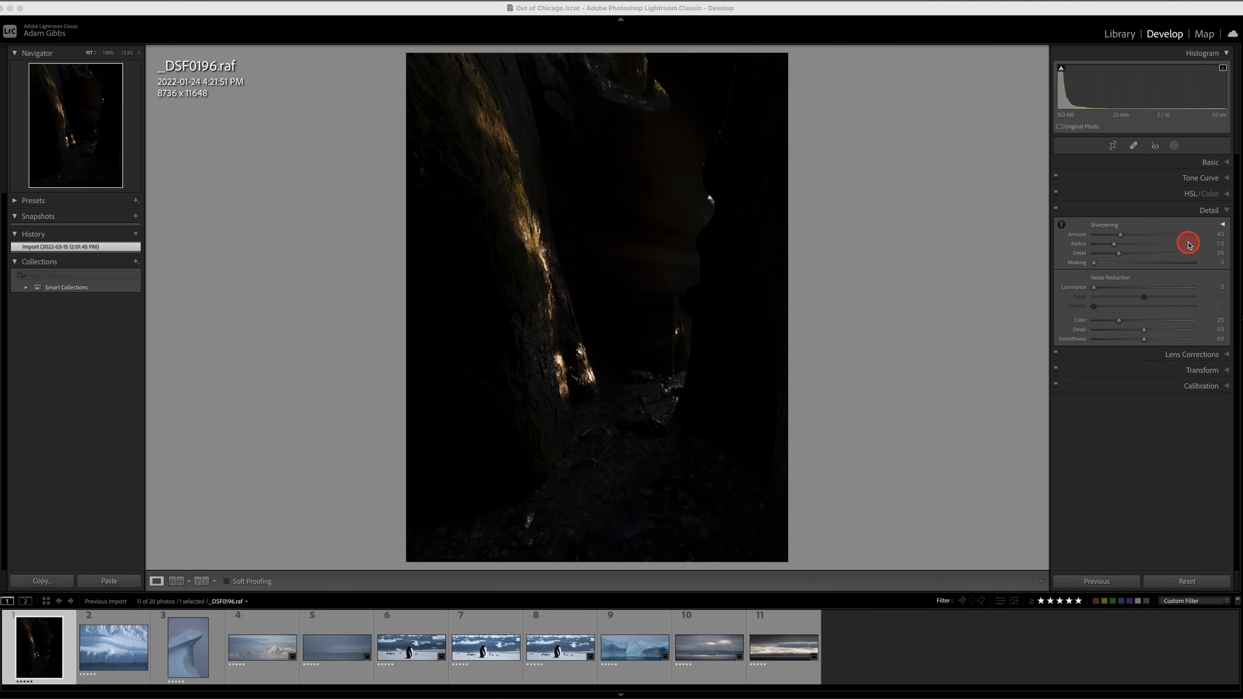
Raise the Exposure of the dark canyon photo _DSF0196.raf to +5.00.
left_click(1228, 163)
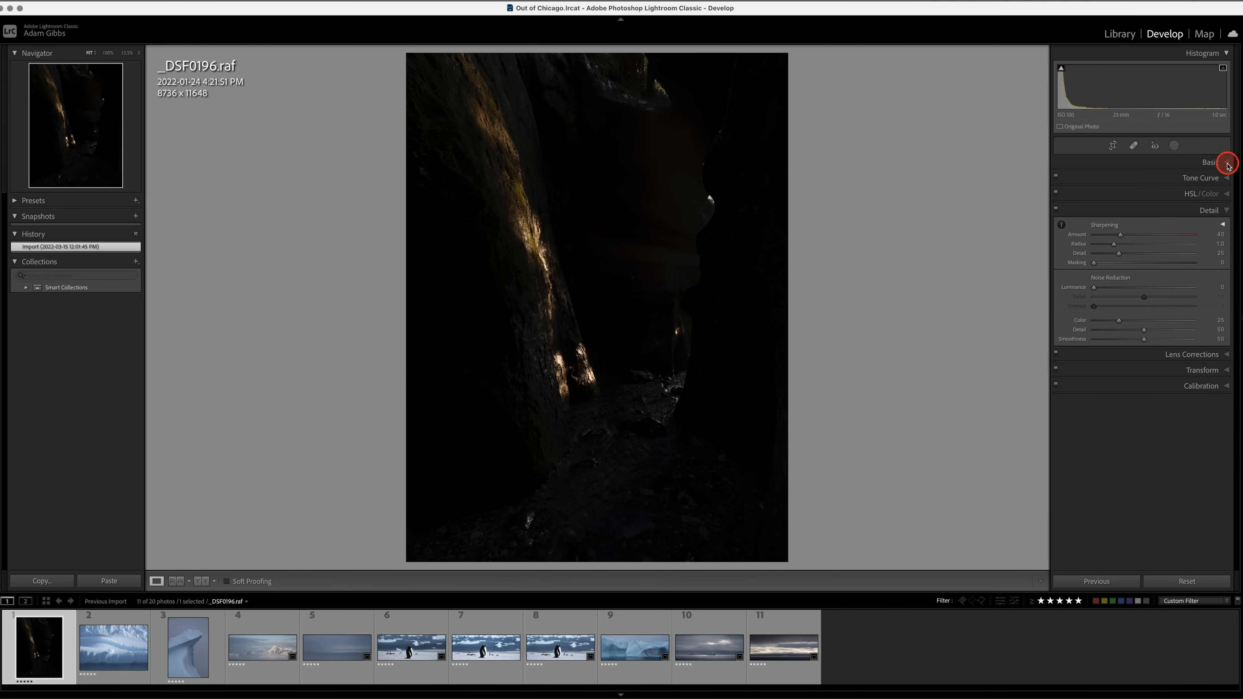
left_click(1227, 163)
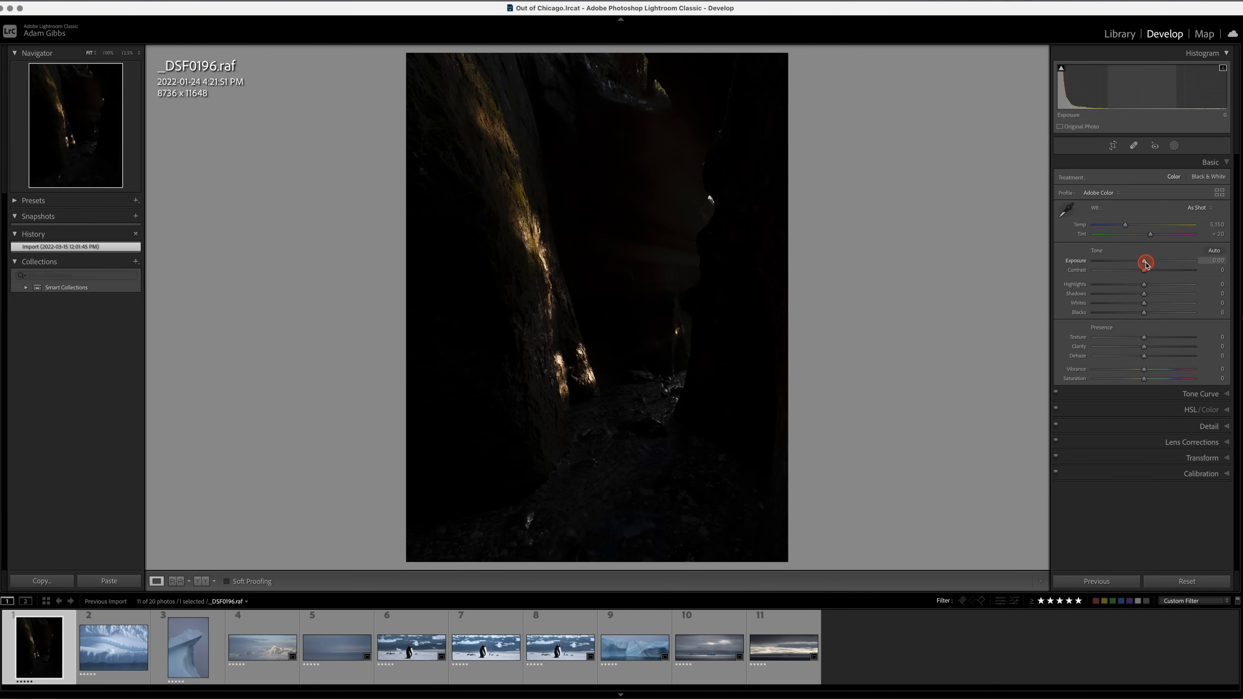
left_click_drag(1145, 263, 1196, 267)
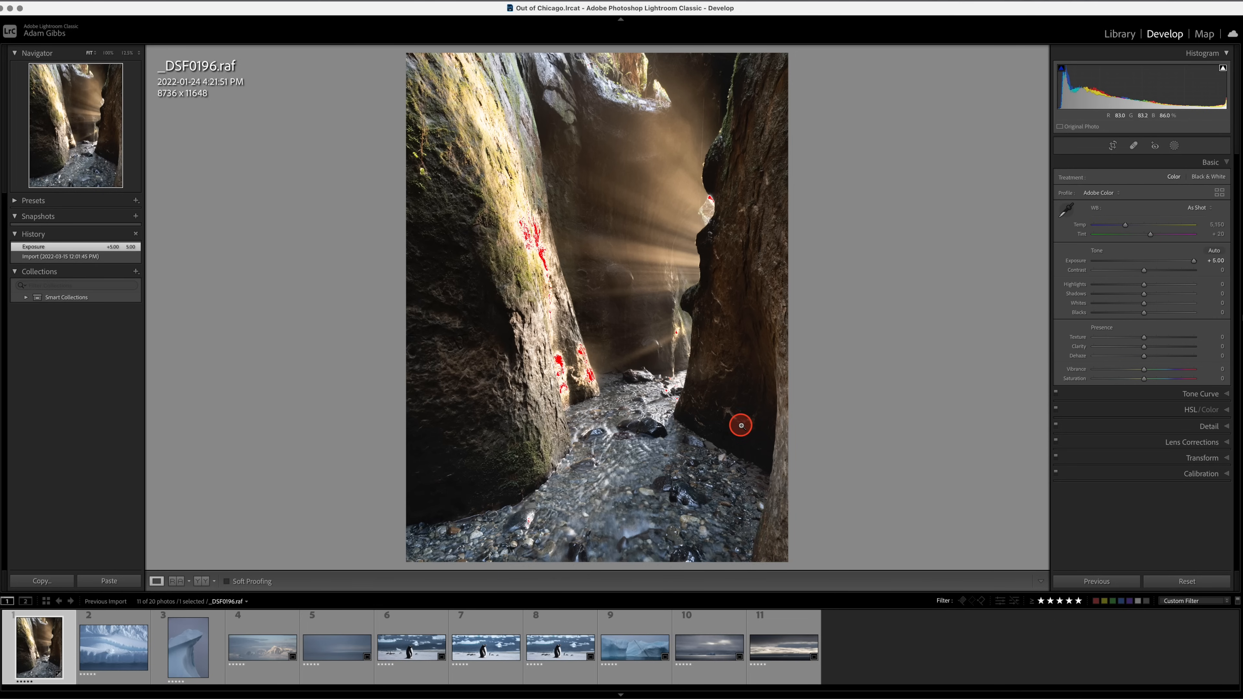
Examine the recovered shadow detail in the canyon photo at 100%, from the lower rocks and stream up to the light rays and upper wall.
left_click(734, 434)
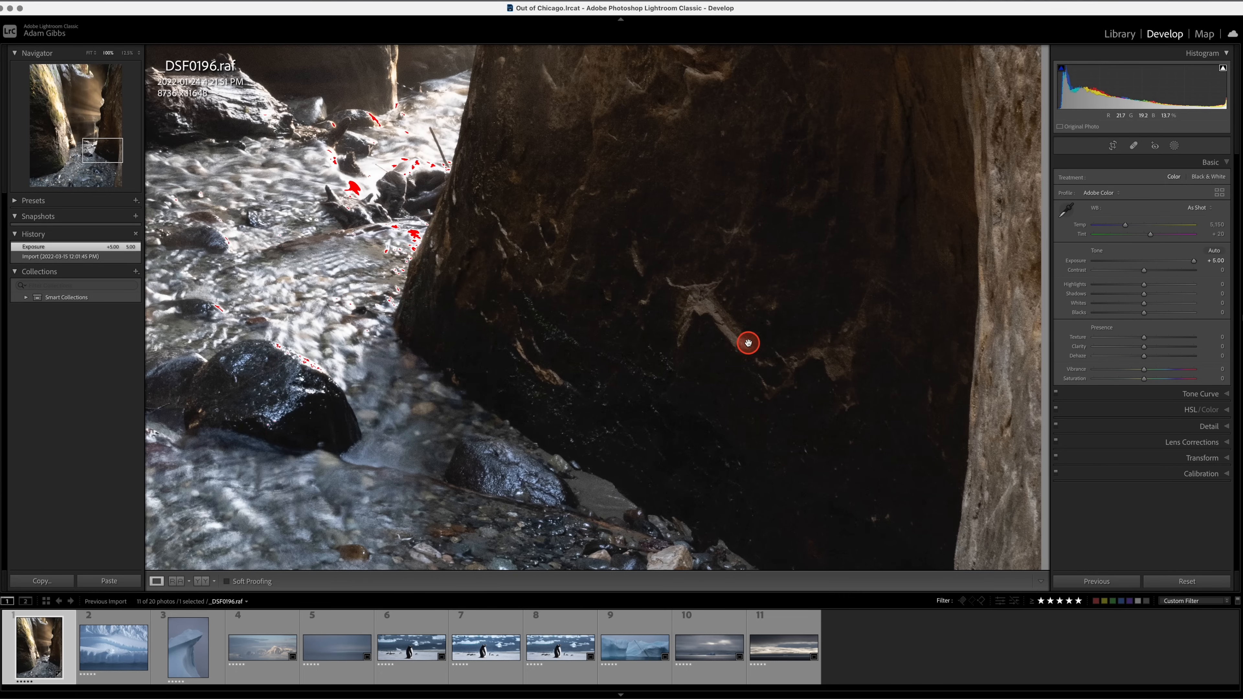
left_click_drag(749, 342, 684, 353)
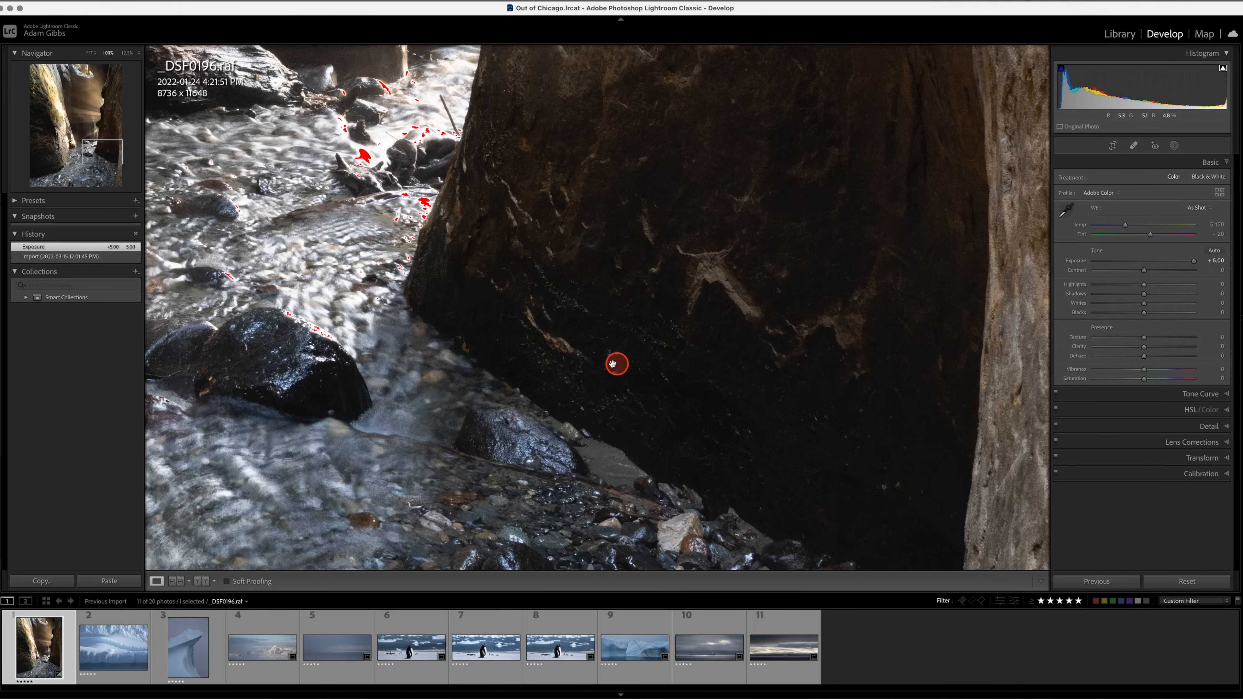
left_click_drag(502, 325, 821, 306)
left_click_drag(226, 244, 678, 363)
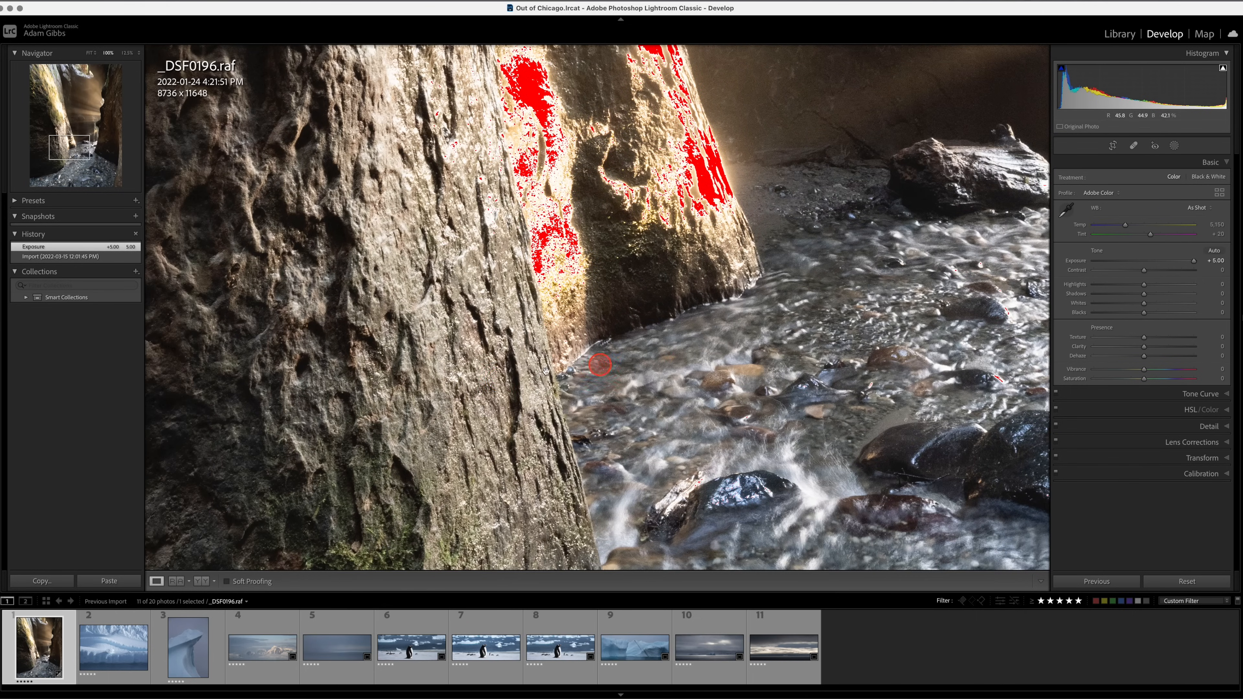
left_click_drag(380, 410, 520, 452)
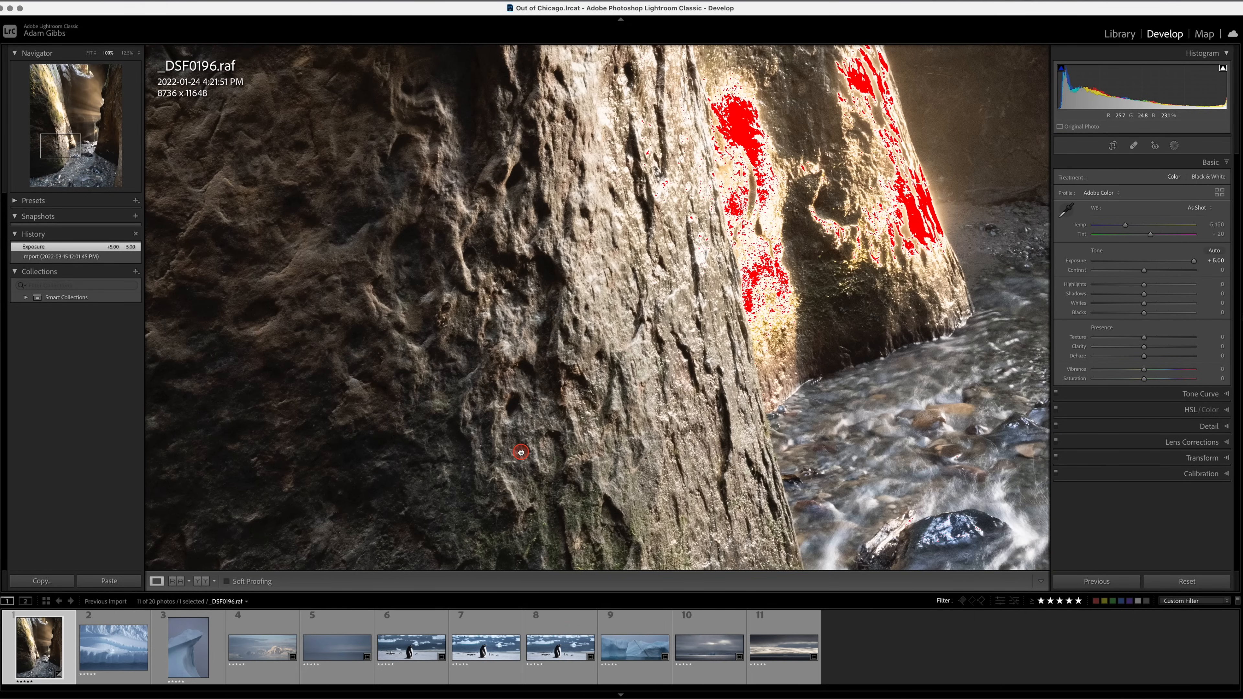
left_click_drag(594, 256, 504, 458)
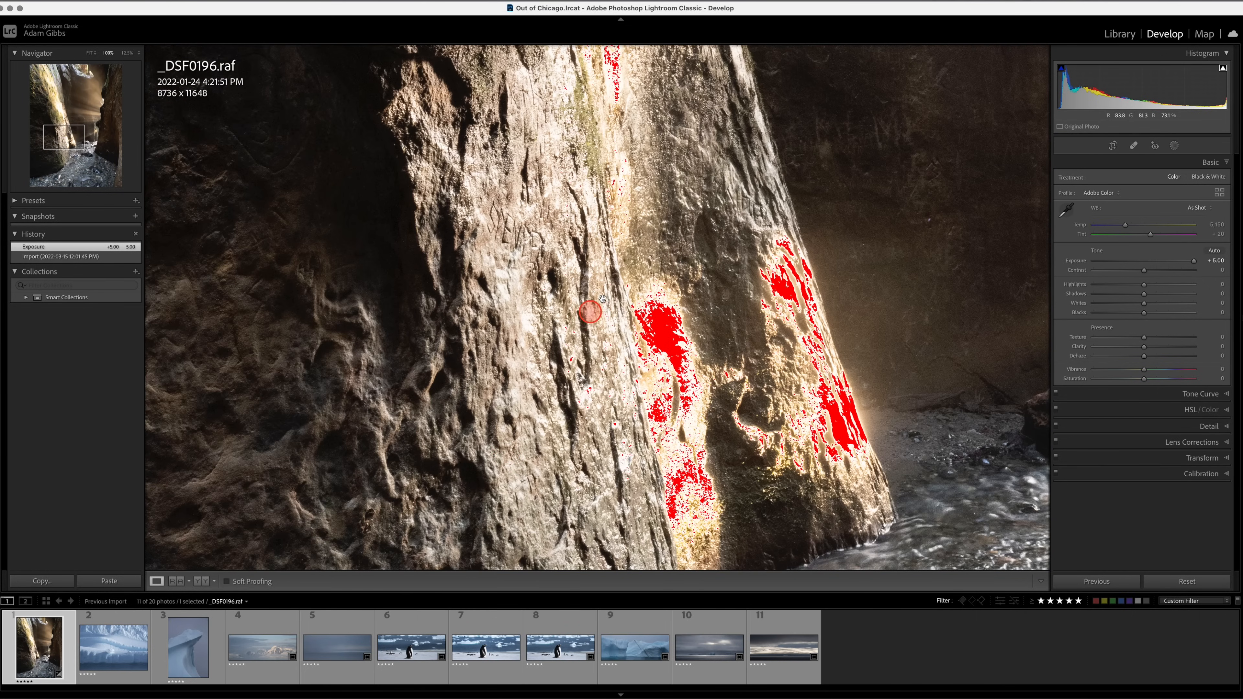
left_click_drag(649, 264, 473, 382)
left_click_drag(783, 298, 519, 507)
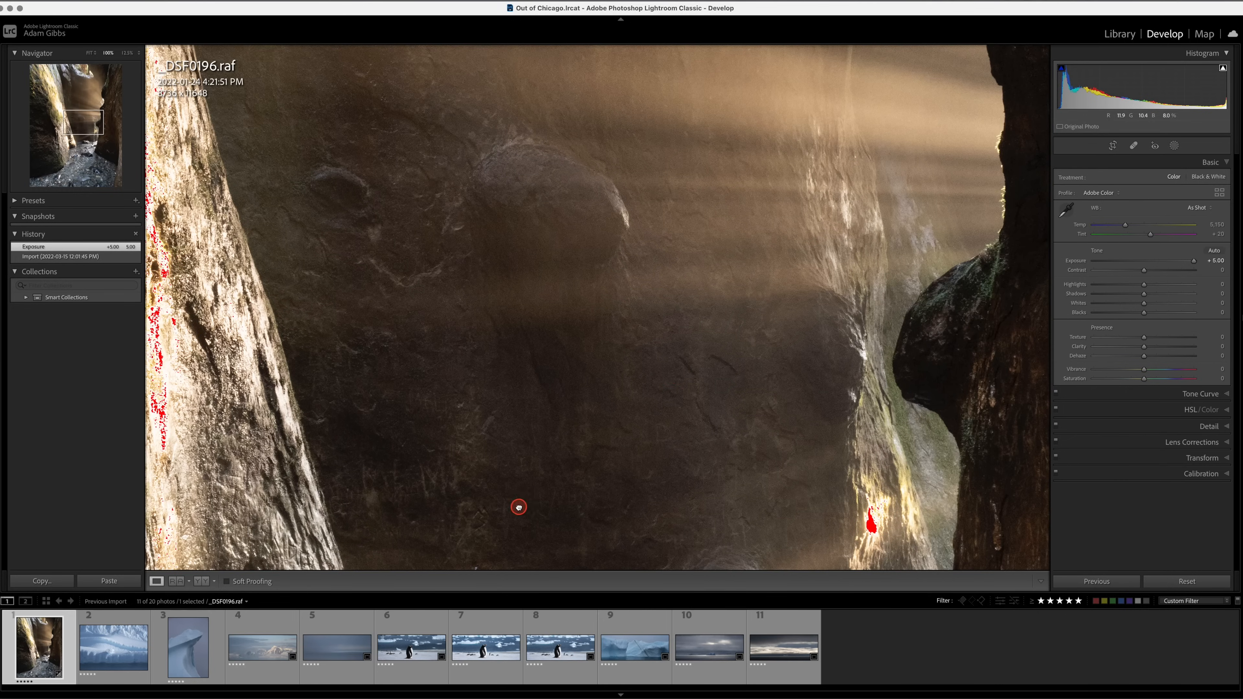
left_click_drag(664, 382, 618, 539)
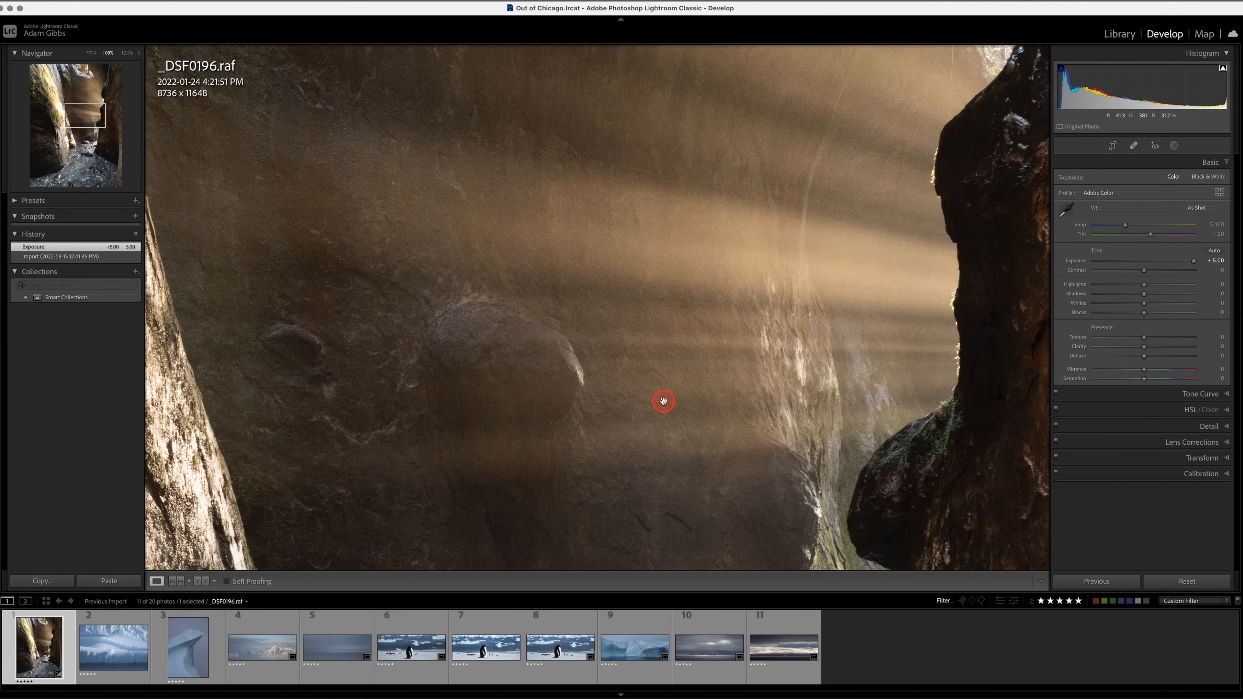
left_click_drag(601, 313, 336, 421)
left_click_drag(672, 292, 660, 394)
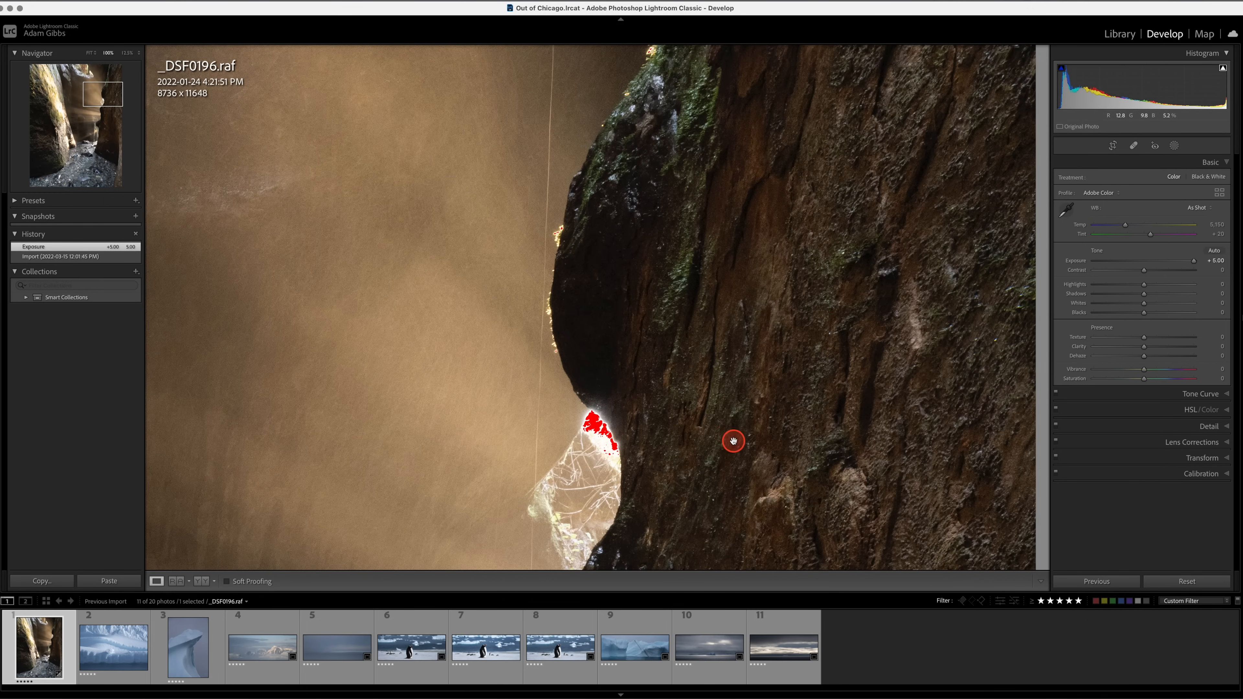
left_click(648, 451)
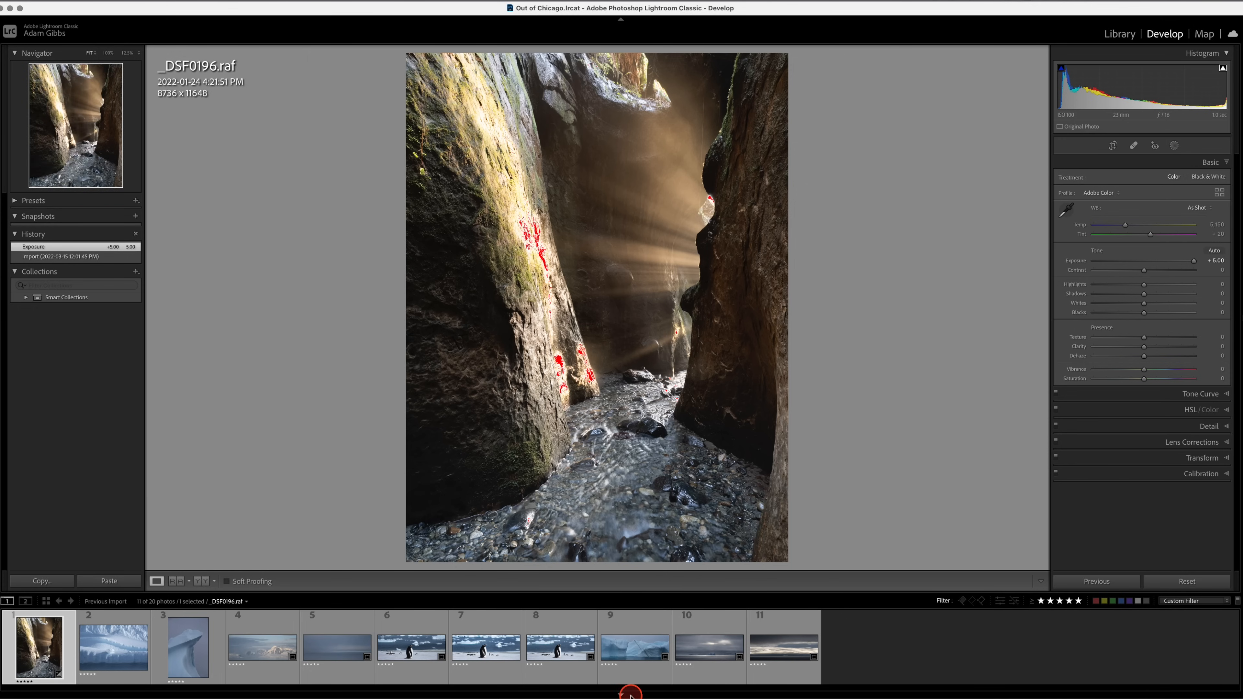
View the iceberg and snowy mountain photos and open the misty seascape _DSF0940.raf.
left_click(180, 651)
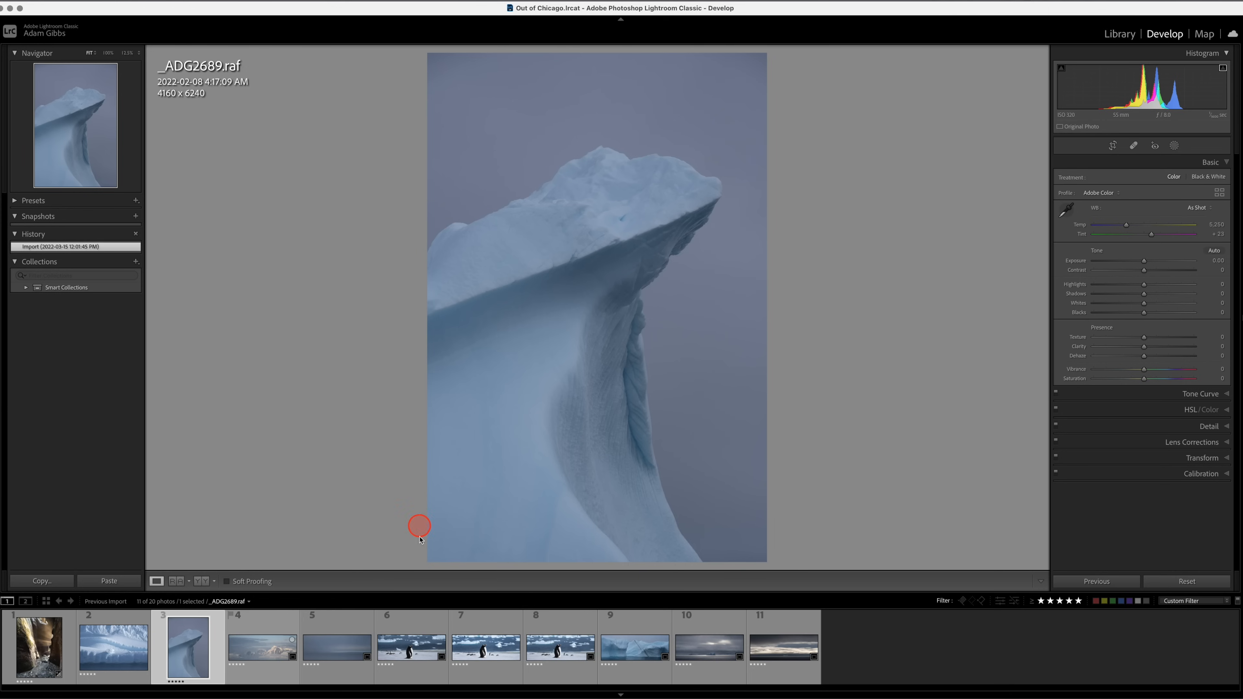
left_click(269, 647)
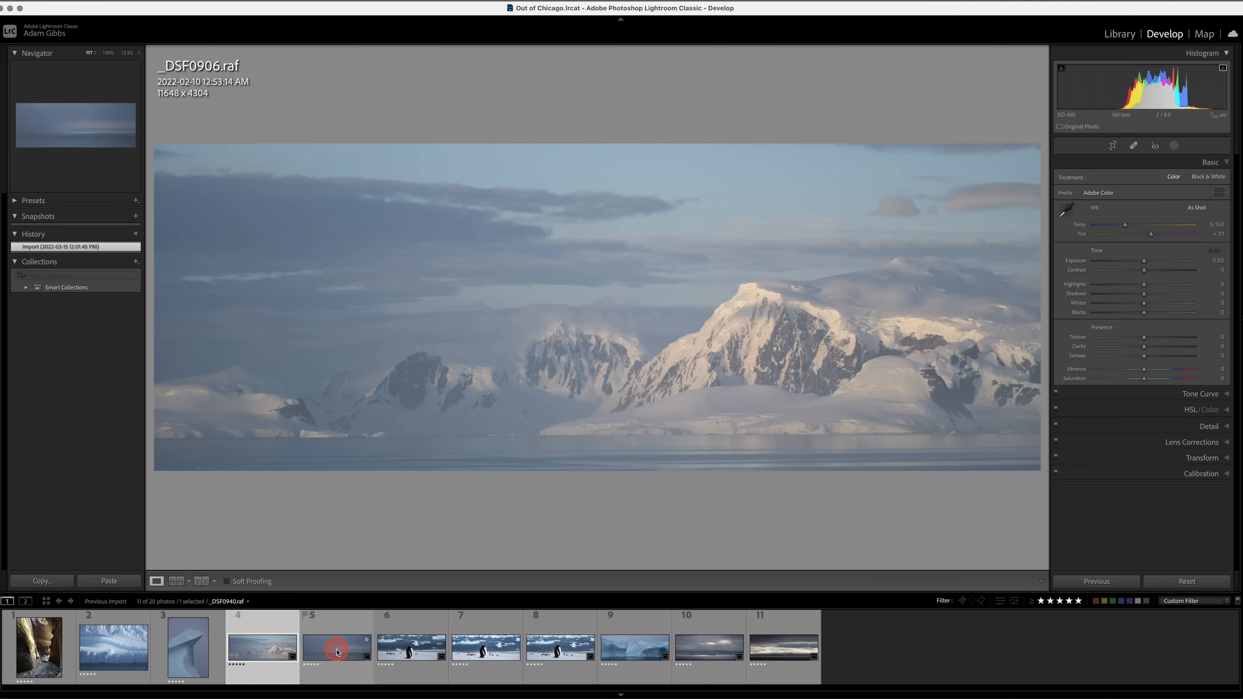
left_click(339, 650)
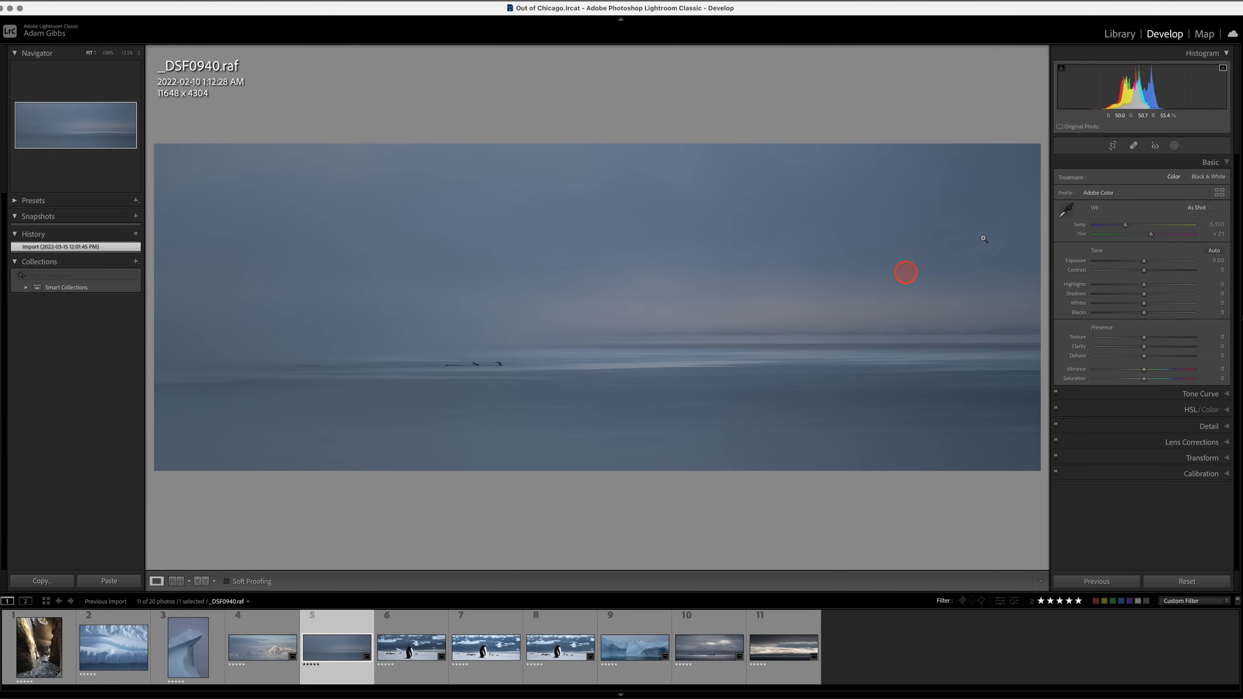
Expand the seascape's crop vertically to about 11648 x 5316 pixels, keeping the full width, and apply it.
left_click(1112, 146)
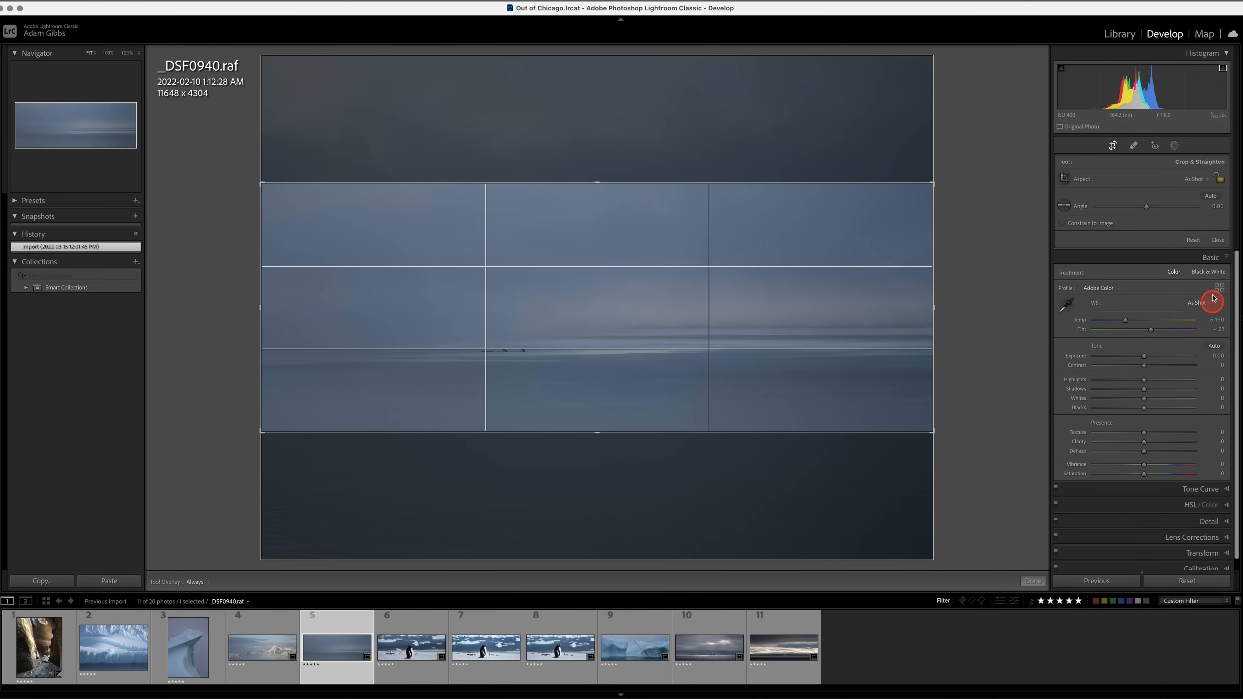
left_click_drag(597, 432, 597, 445)
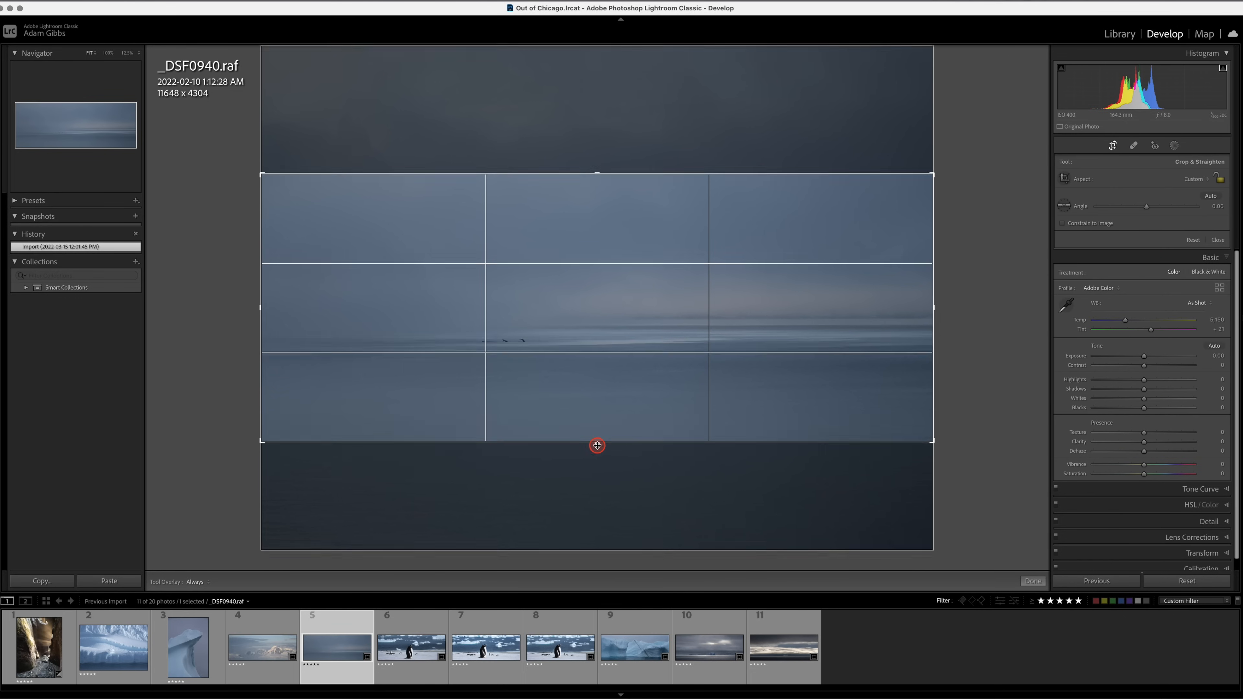
left_click_drag(596, 171, 596, 161)
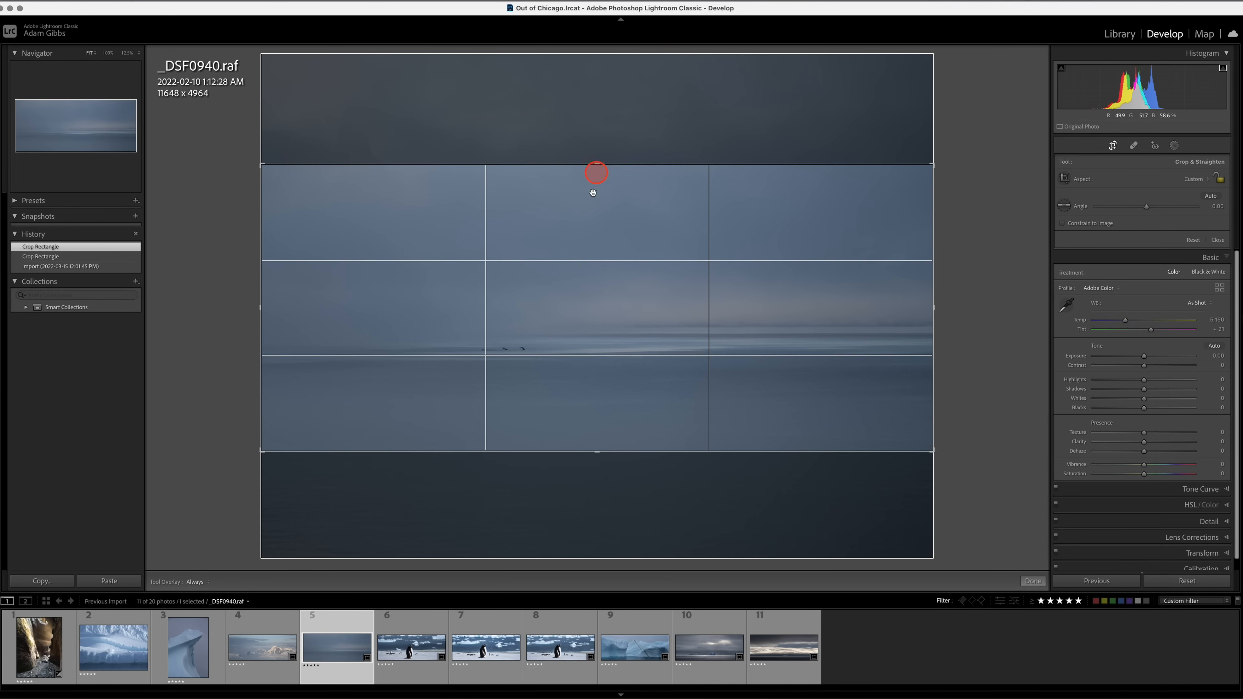
left_click_drag(596, 450, 595, 459)
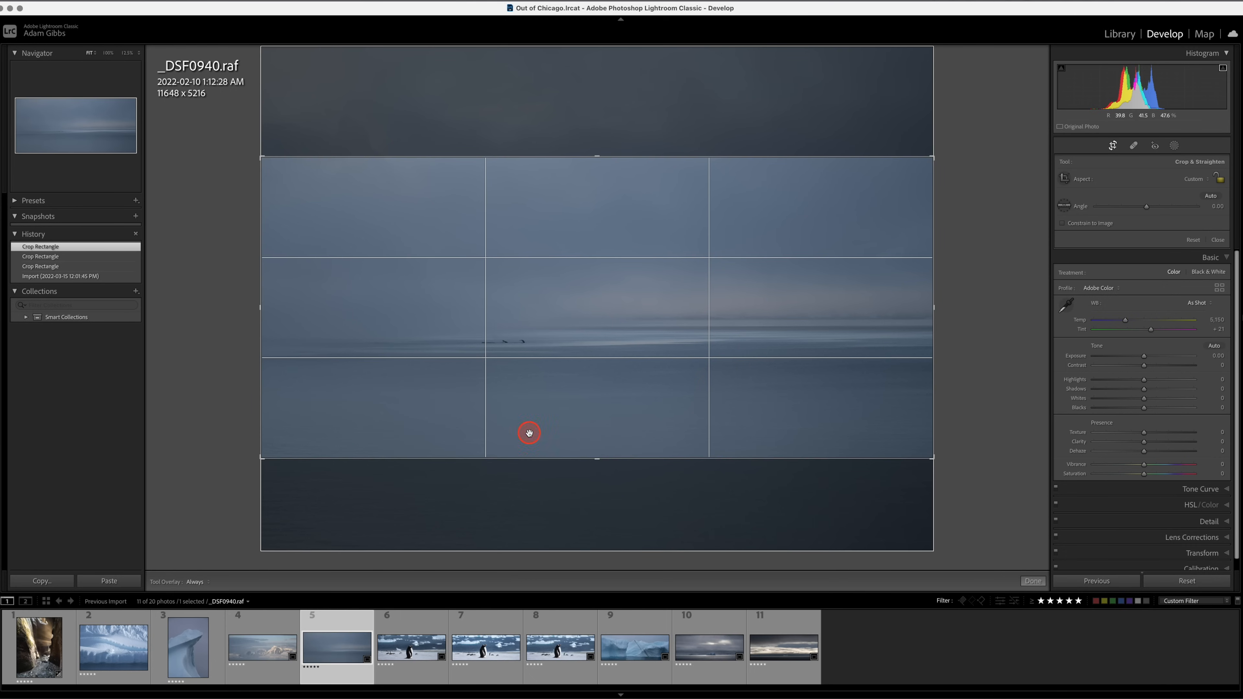
left_click_drag(593, 453, 598, 460)
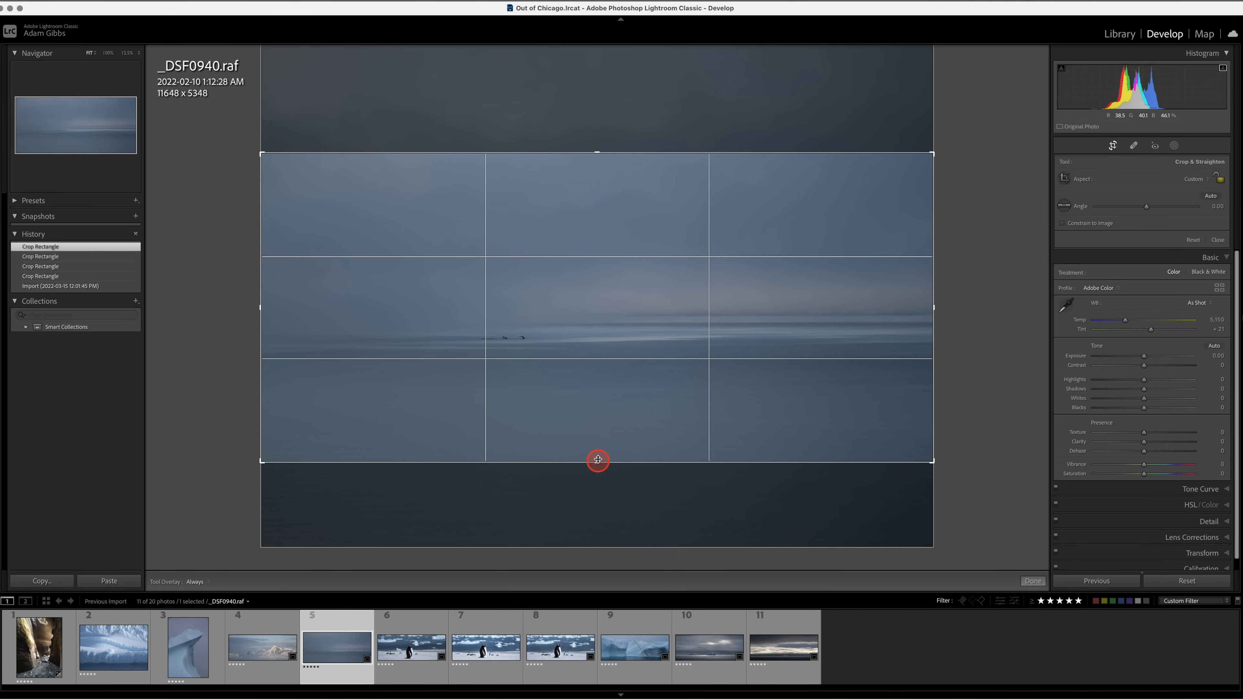
left_click(600, 280)
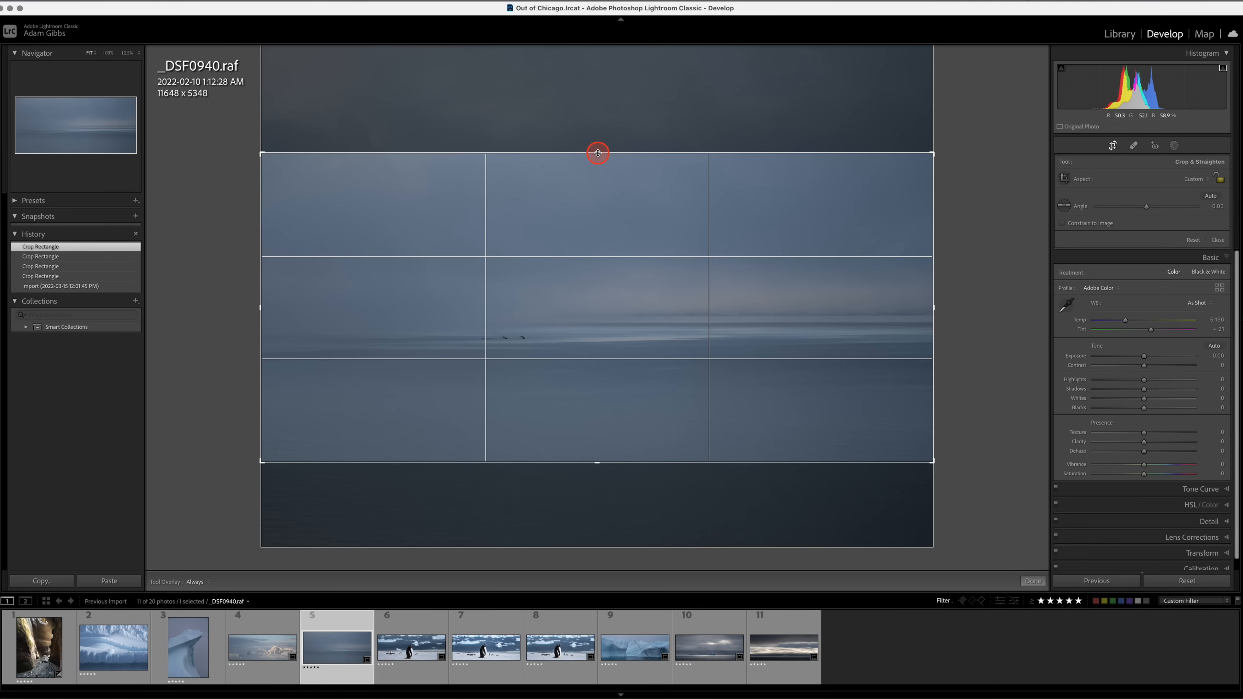
left_click_drag(597, 152, 597, 155)
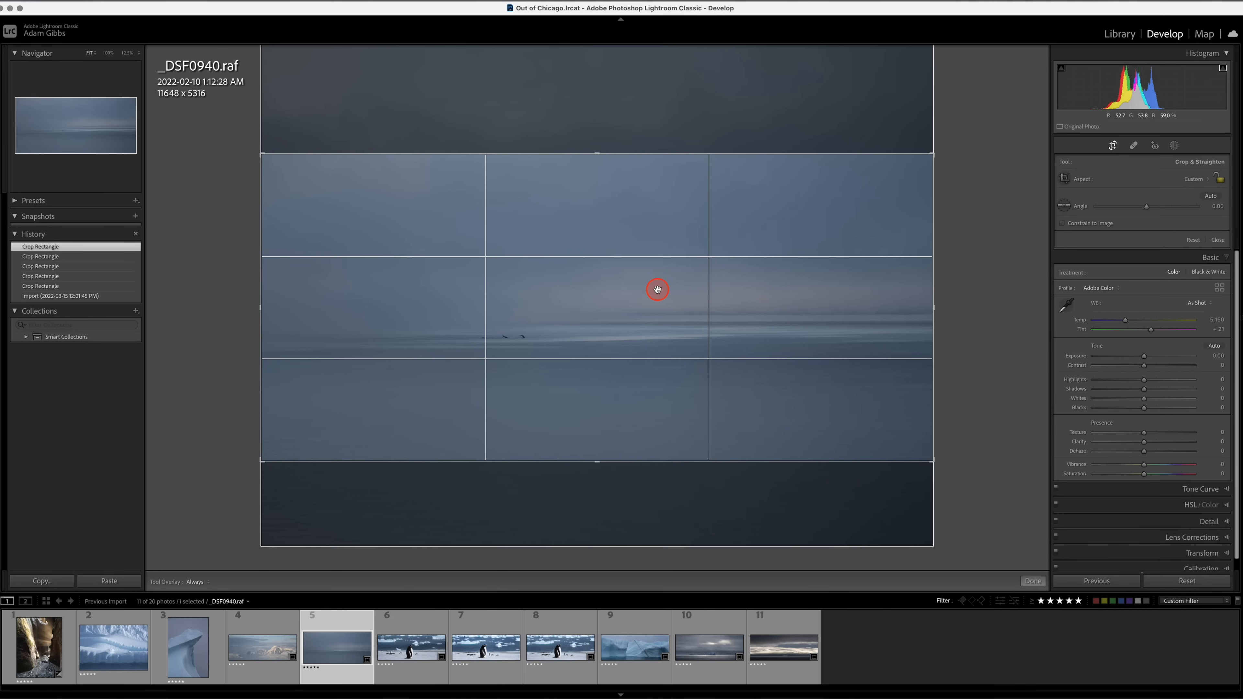
double_click(657, 289)
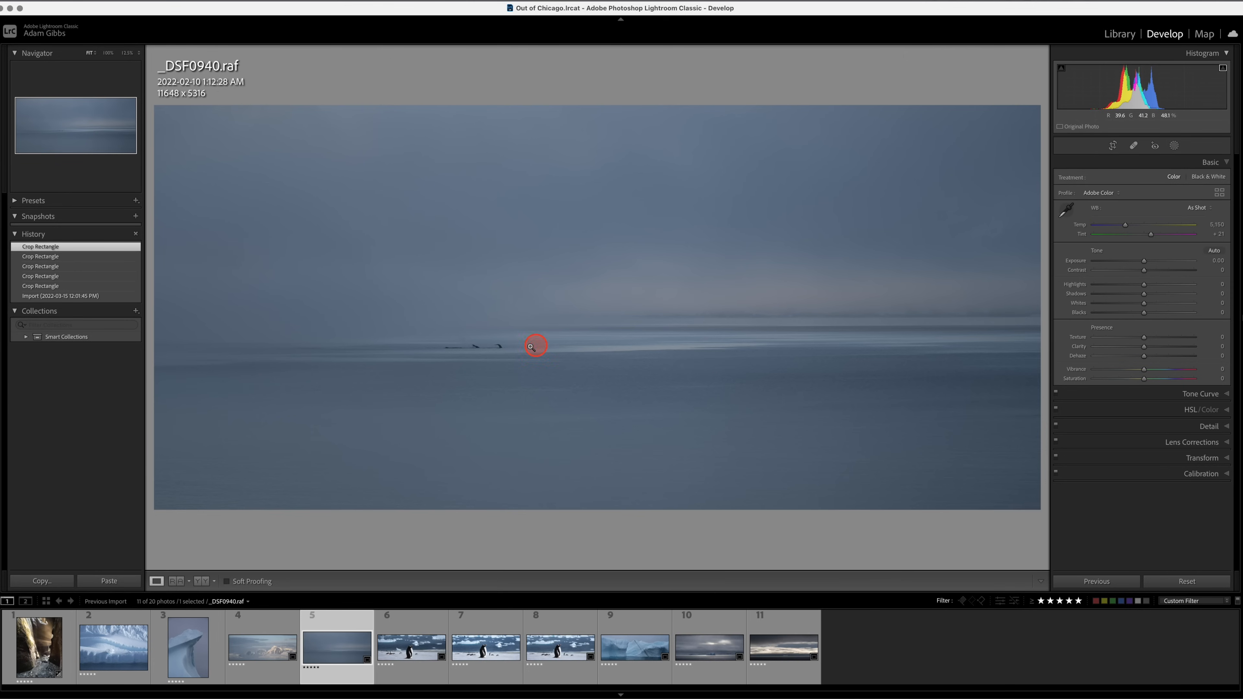
Check the whale tails at 100% and set the seascape's Whites to +52 and Blacks to -22.
left_click(483, 348)
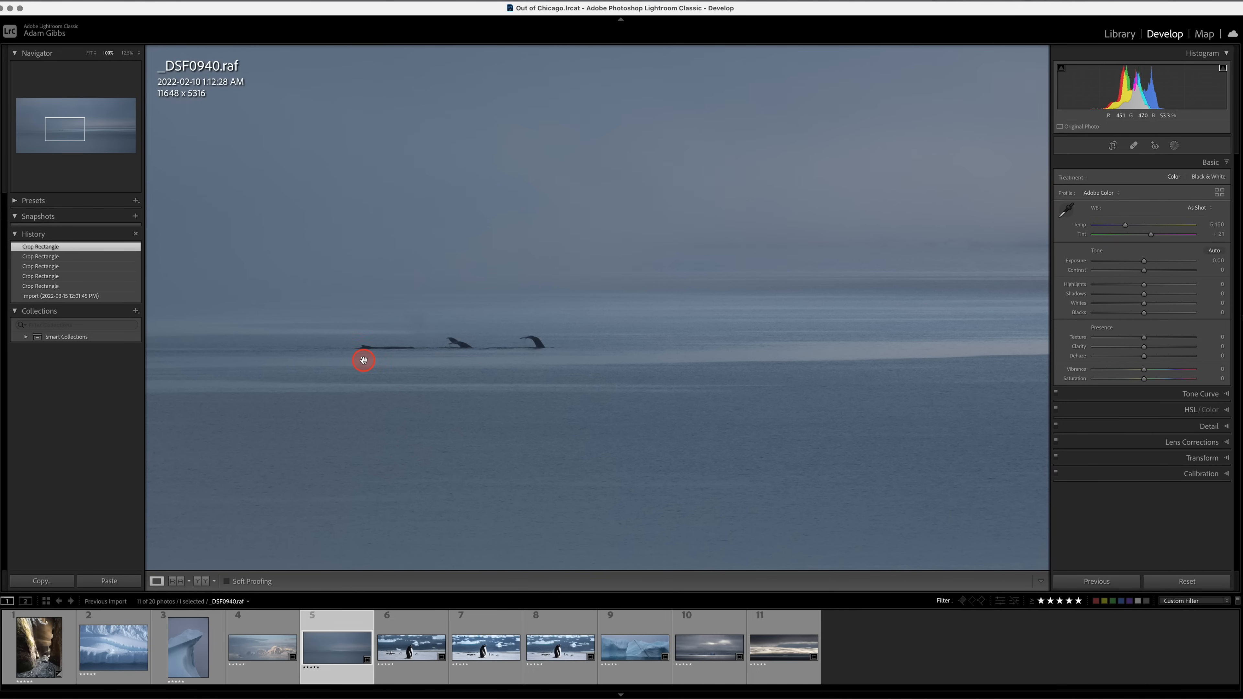
left_click(561, 355)
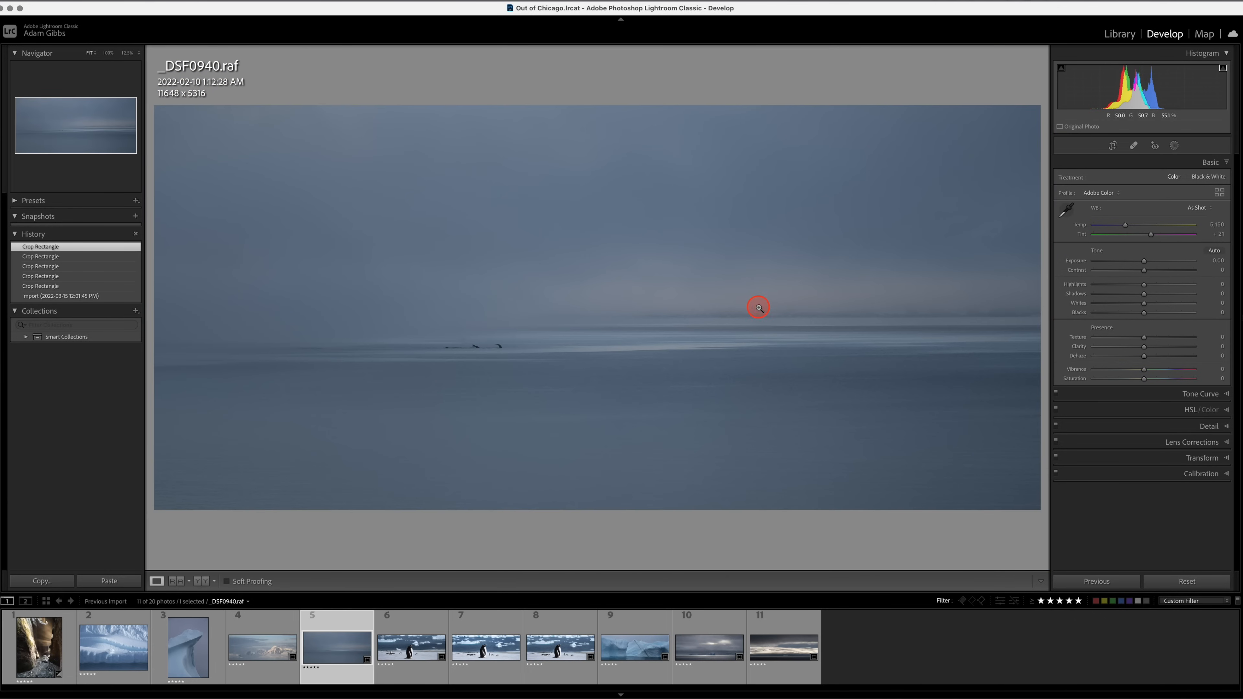
left_click(490, 350)
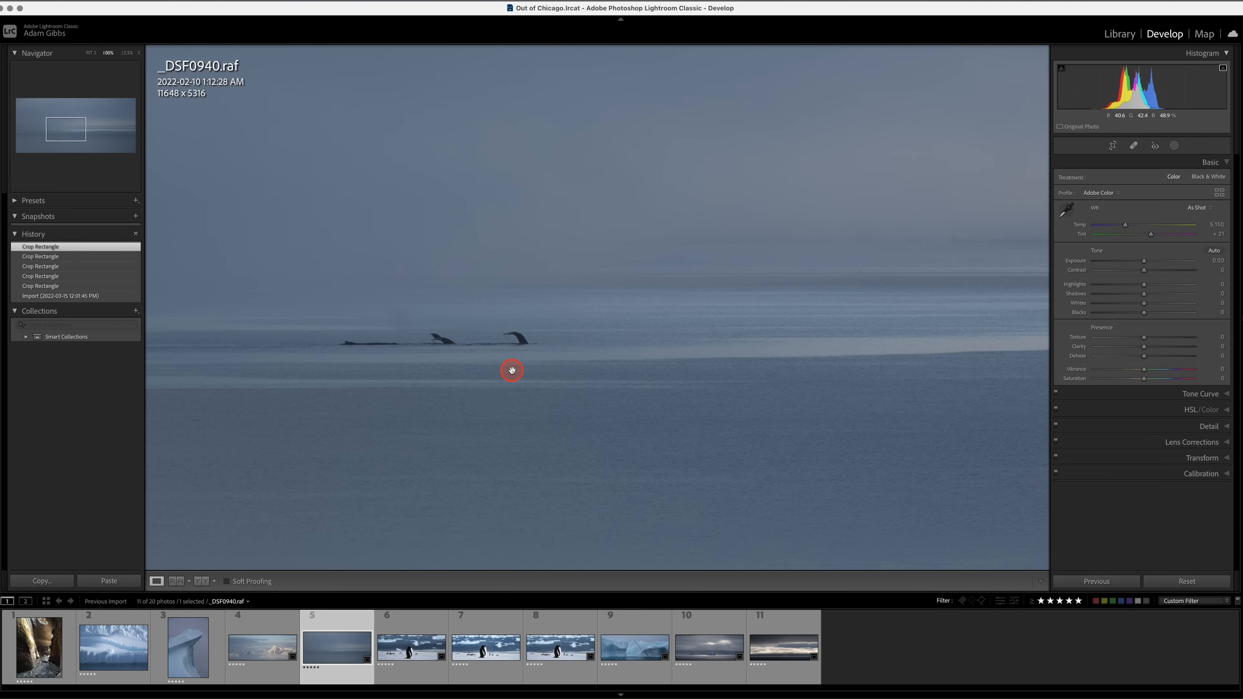
left_click(1149, 136)
left_click(650, 325)
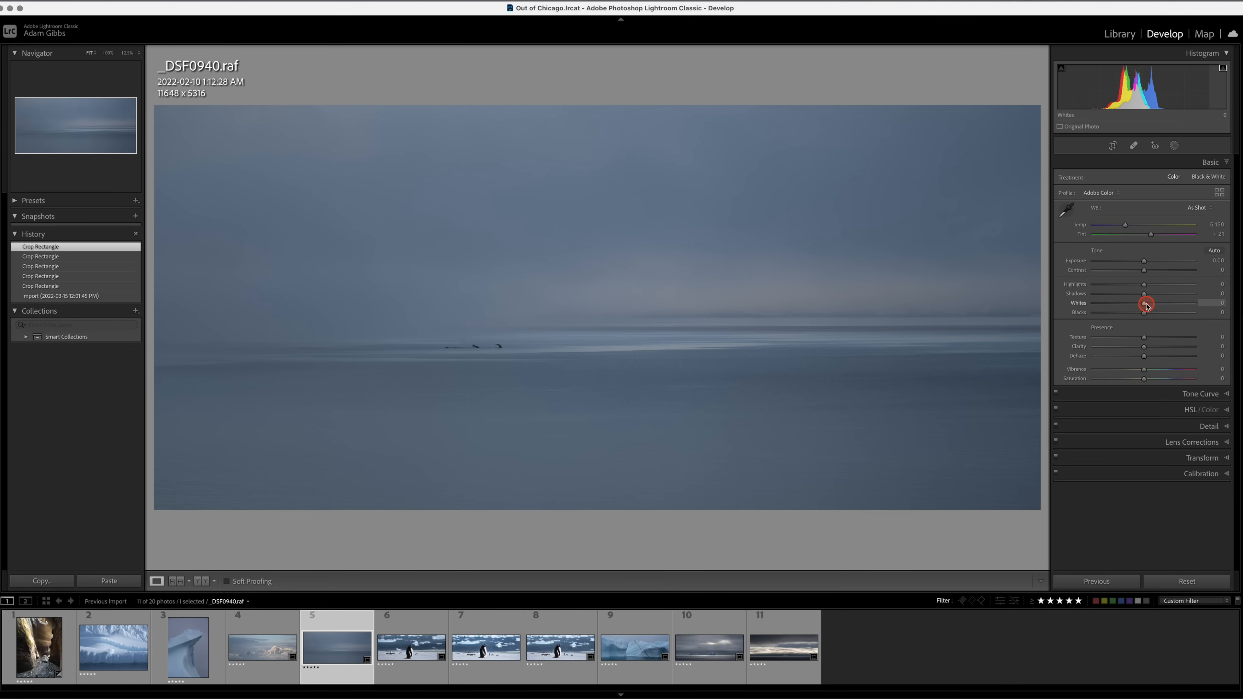
left_click_drag(1146, 304, 1172, 305)
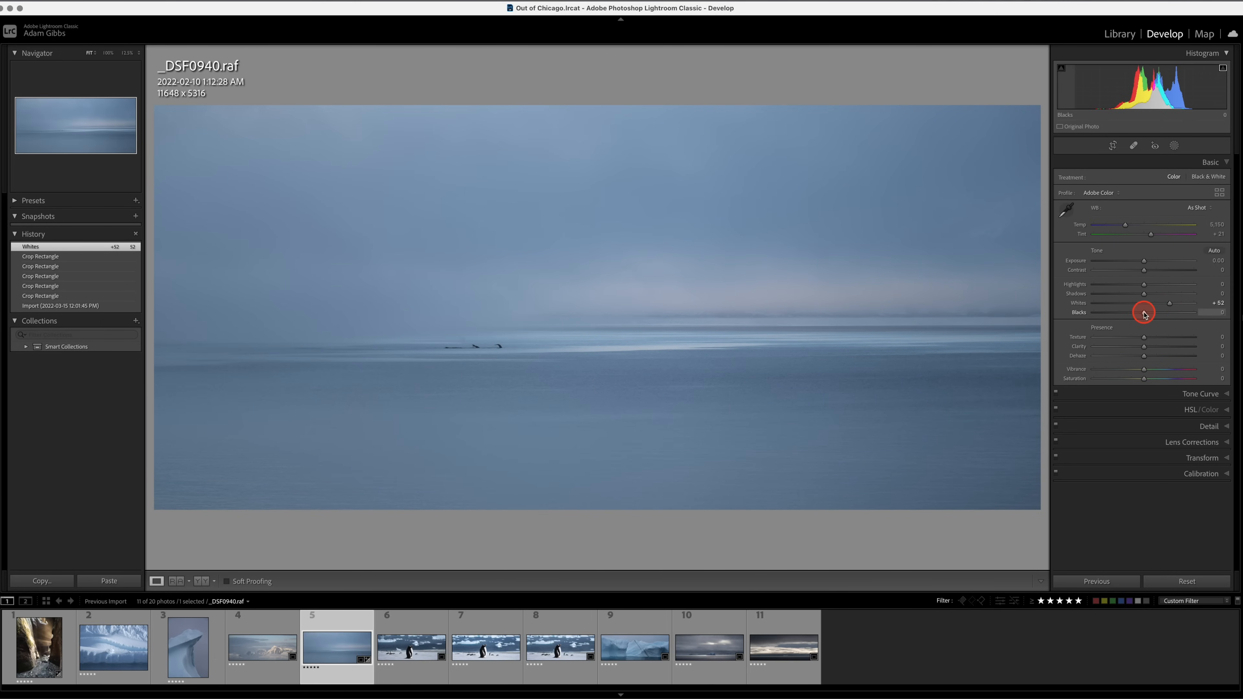
left_click_drag(1143, 313, 1134, 315)
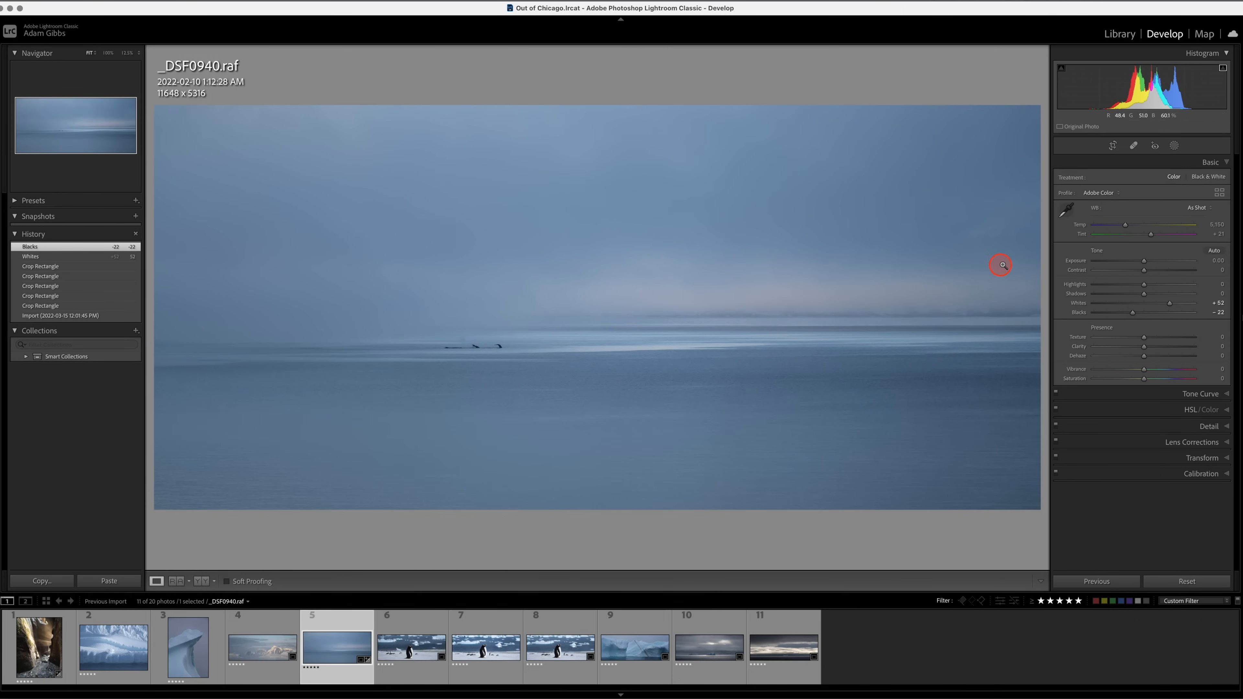
Warm the seascape's white balance to a temperature of 5,439 and check the whale tails at 100%.
left_click_drag(1126, 223, 1130, 230)
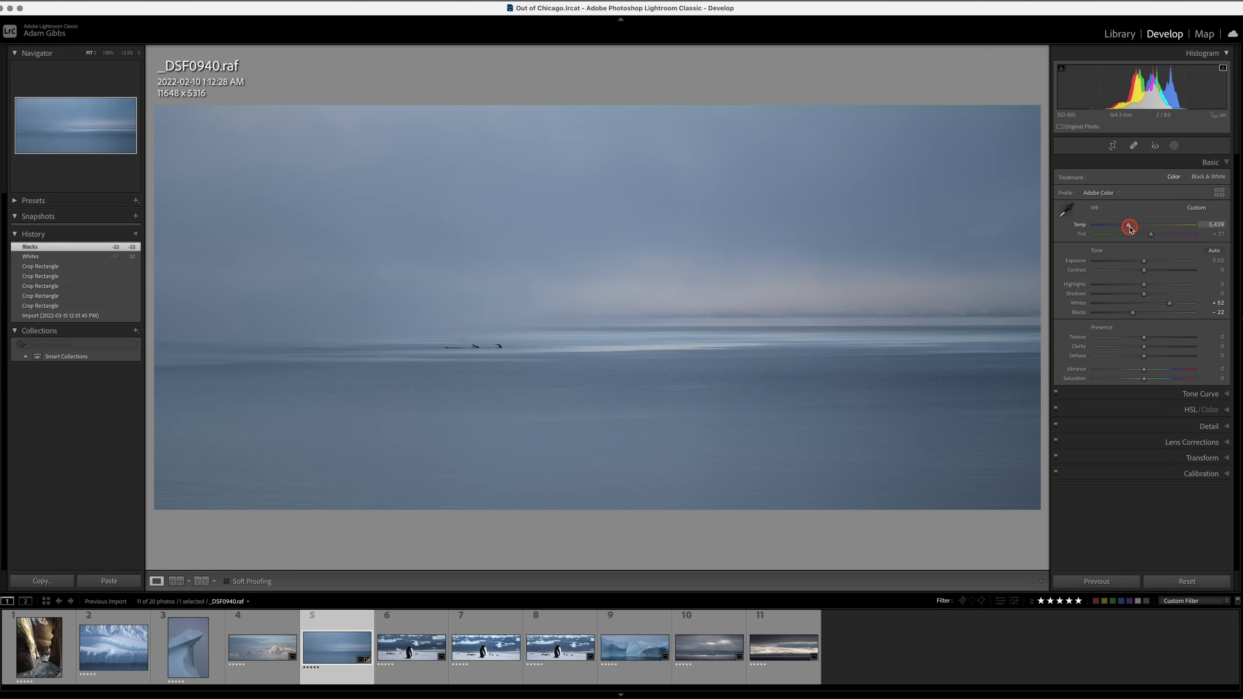
left_click_drag(1130, 227, 1130, 228)
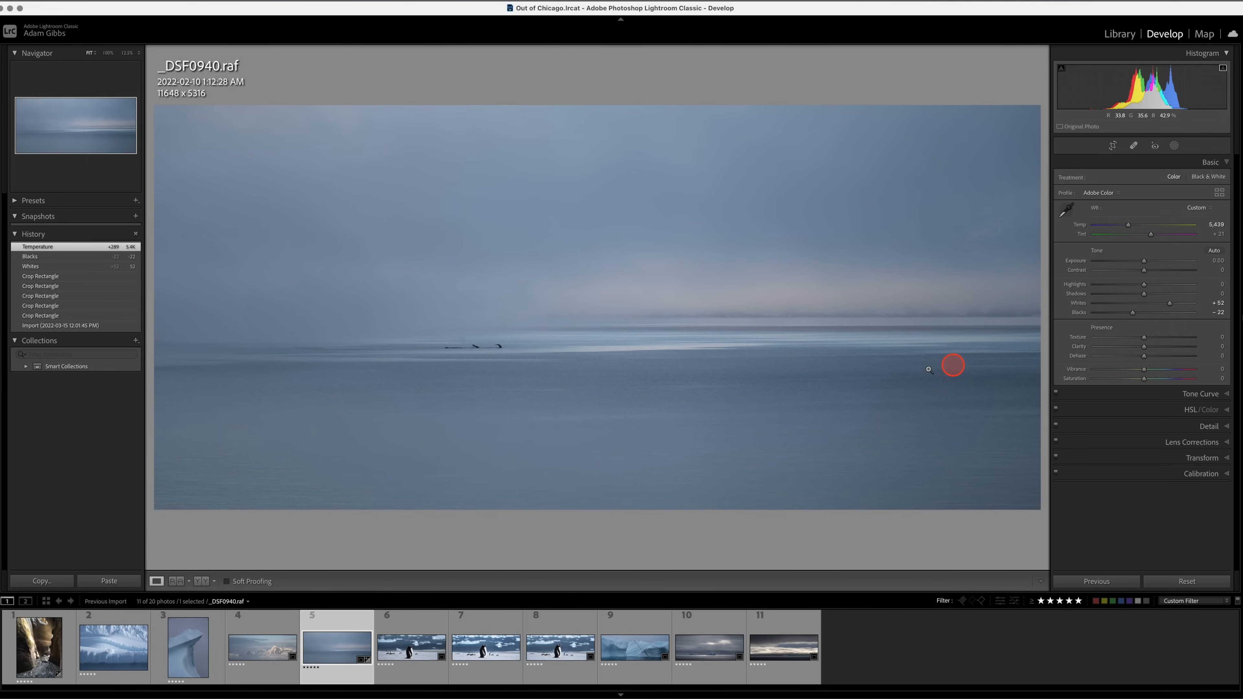
left_click(499, 348)
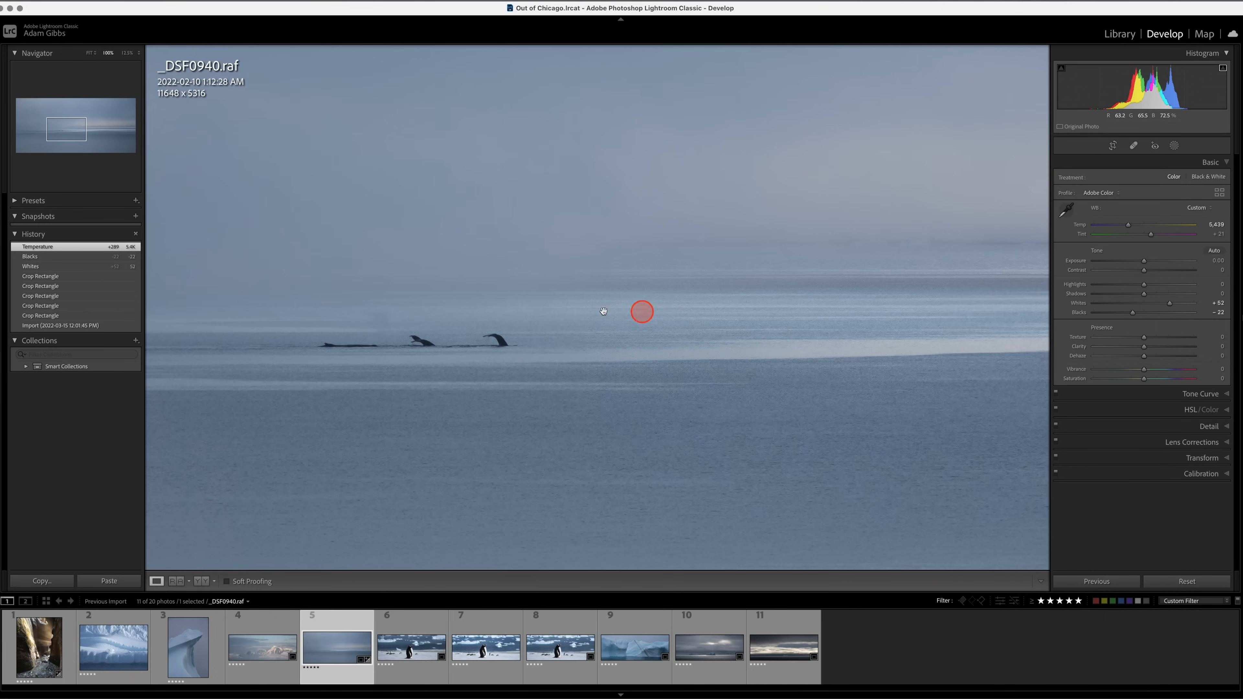
left_click(766, 310)
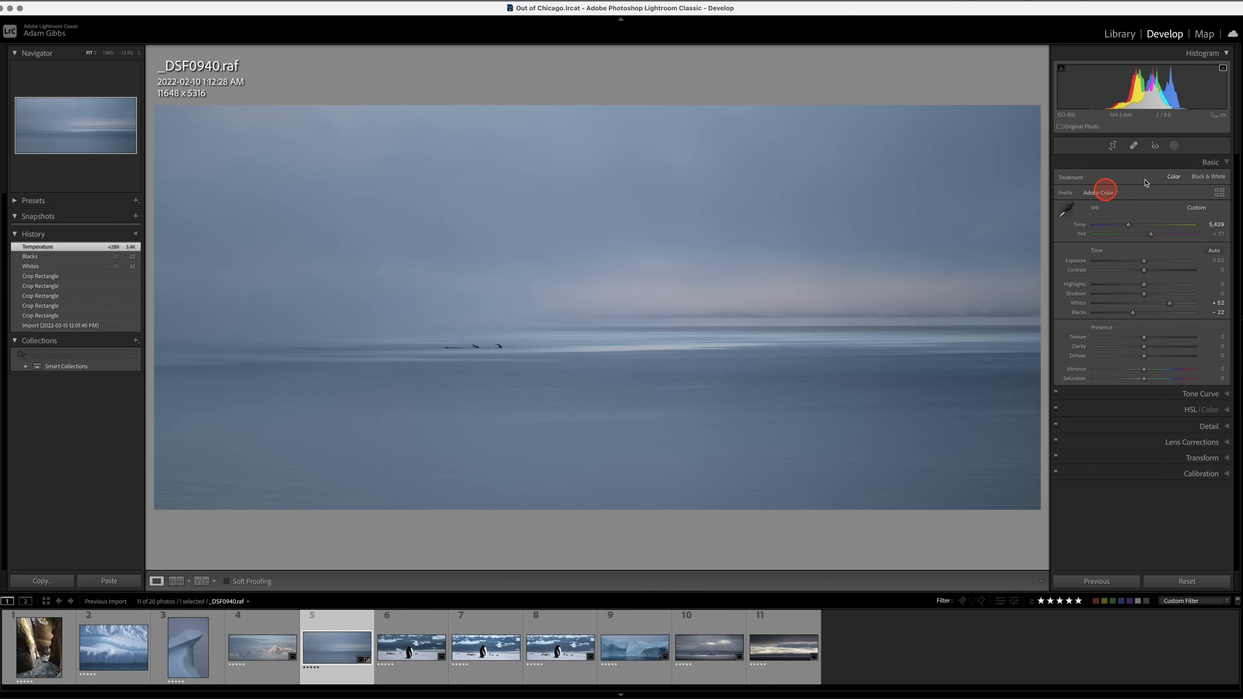
Add a wide, softly feathered radial gradient mask over the whale tails and horizon and set its Whites to 24.
left_click(1173, 145)
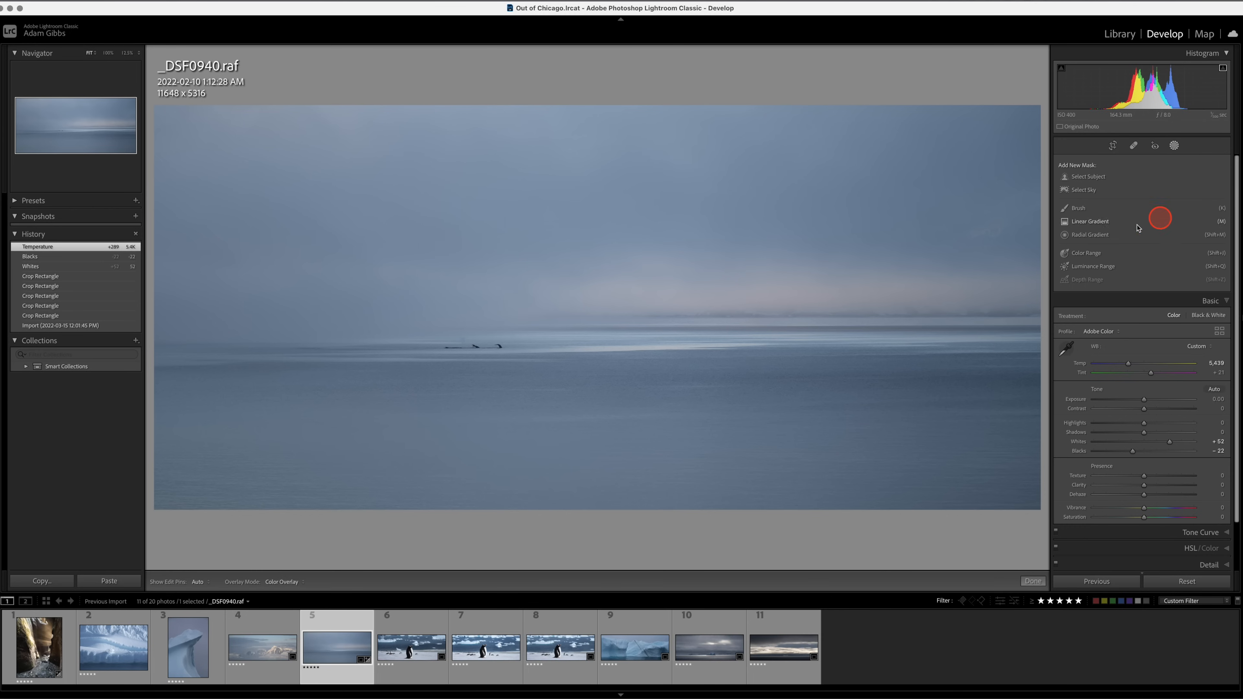
left_click(1090, 234)
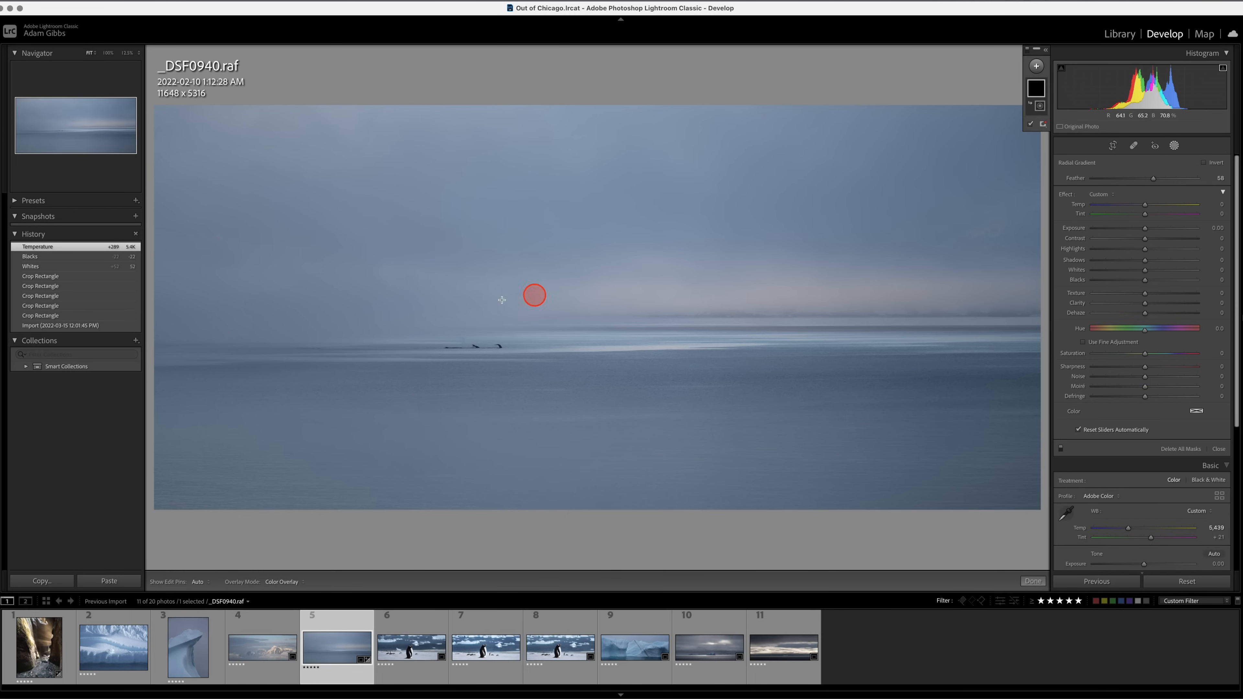
left_click_drag(440, 338, 716, 370)
left_click_drag(505, 342, 635, 351)
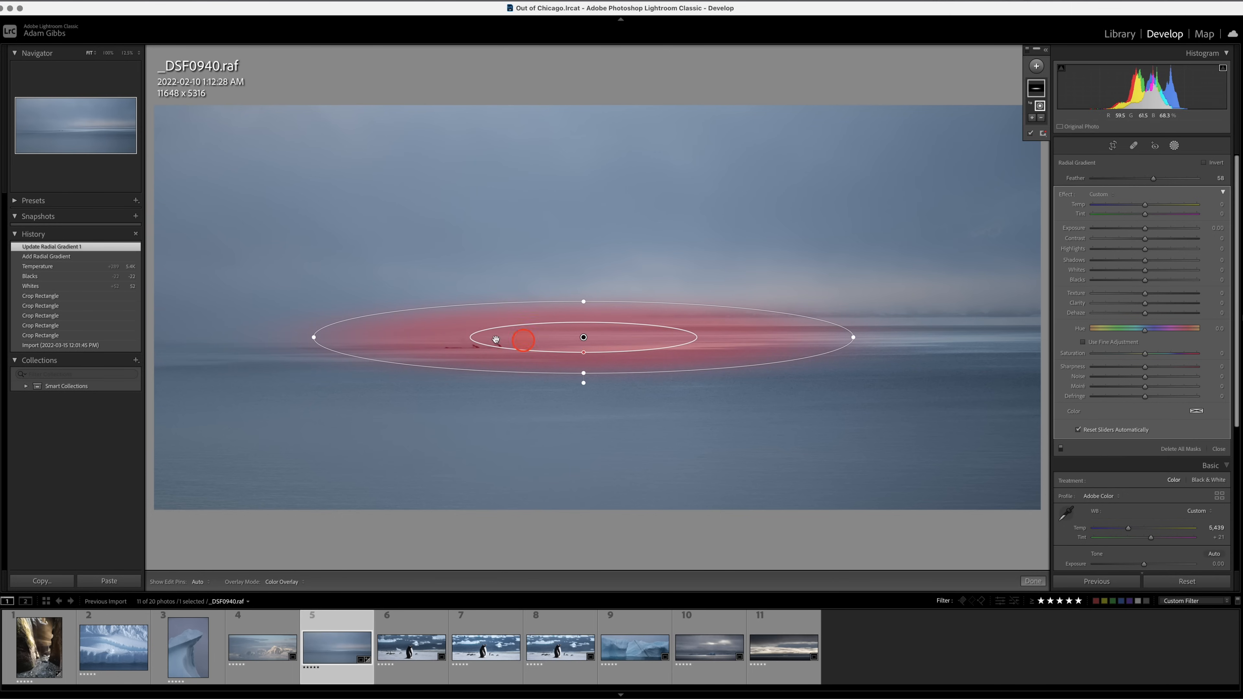
left_click_drag(584, 352, 593, 347)
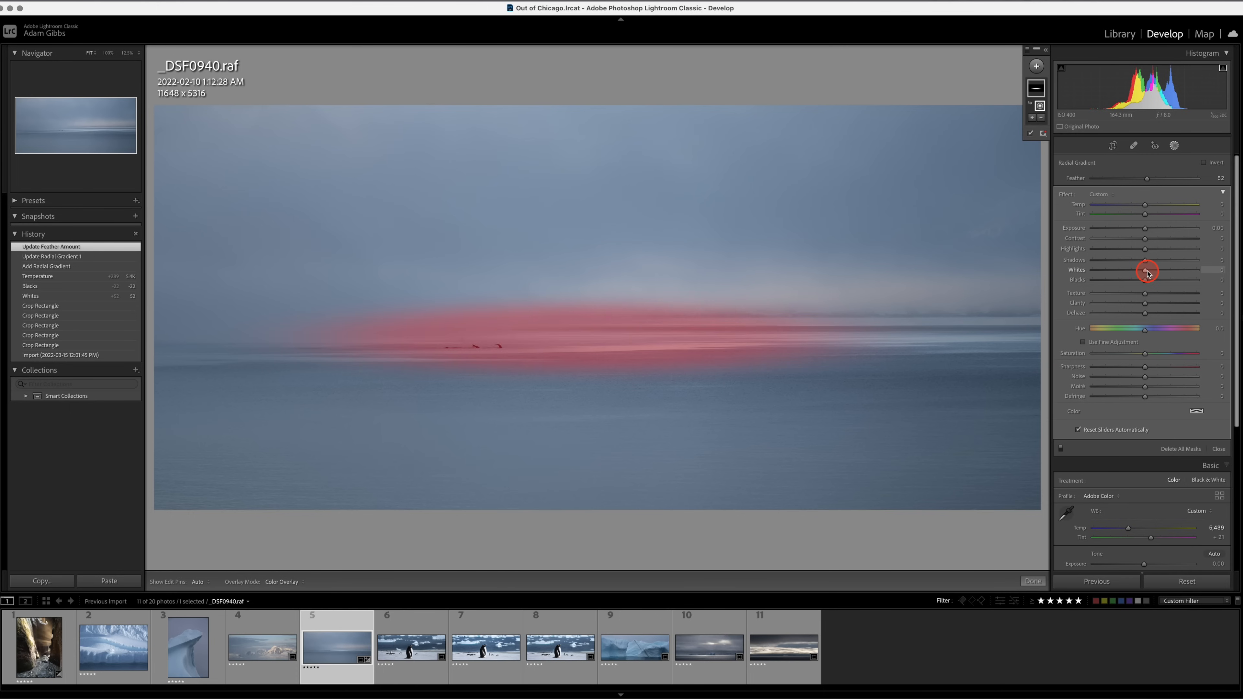
key("o")
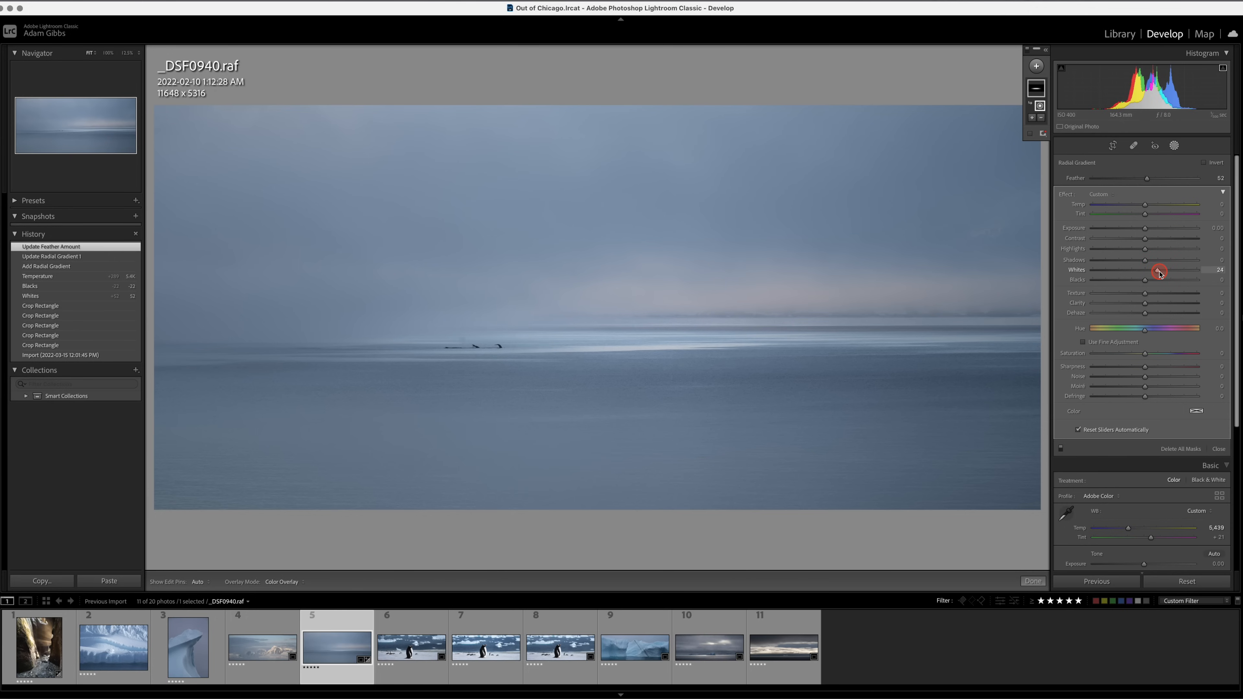
left_click_drag(1159, 273, 1158, 271)
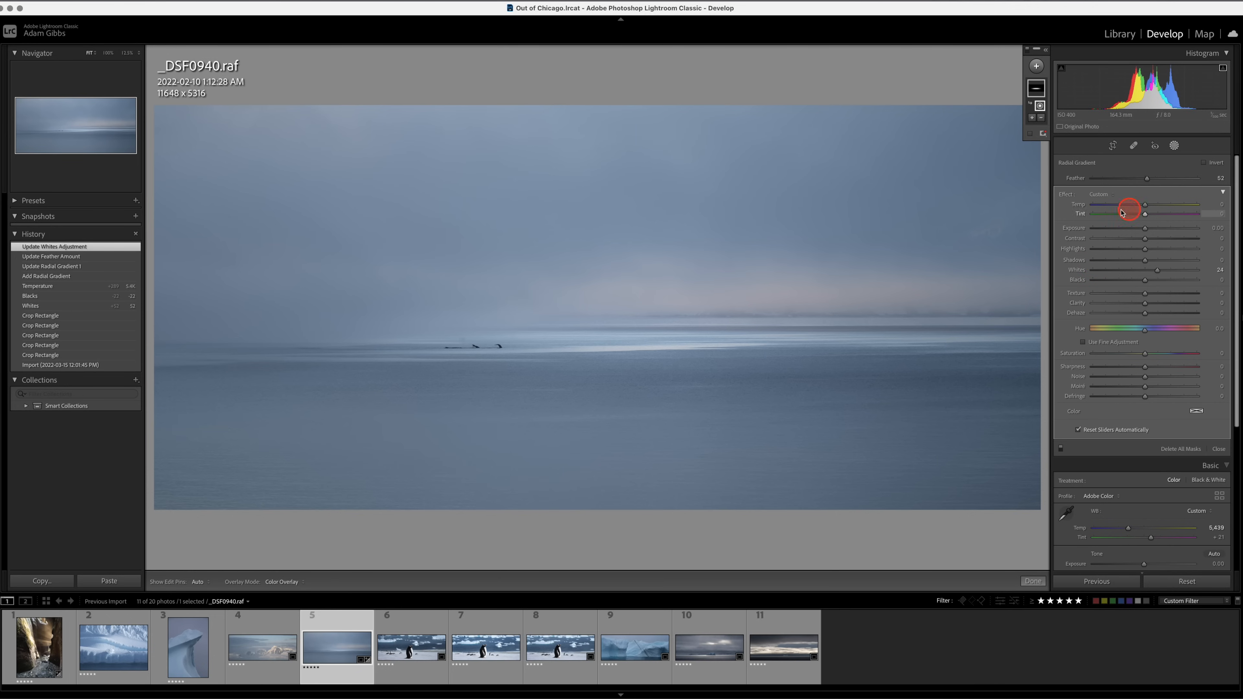
Open the mountain photo _DSF0906.raf and recrop it to about 11648 x 4388 pixels, keeping the full width.
left_click(261, 645)
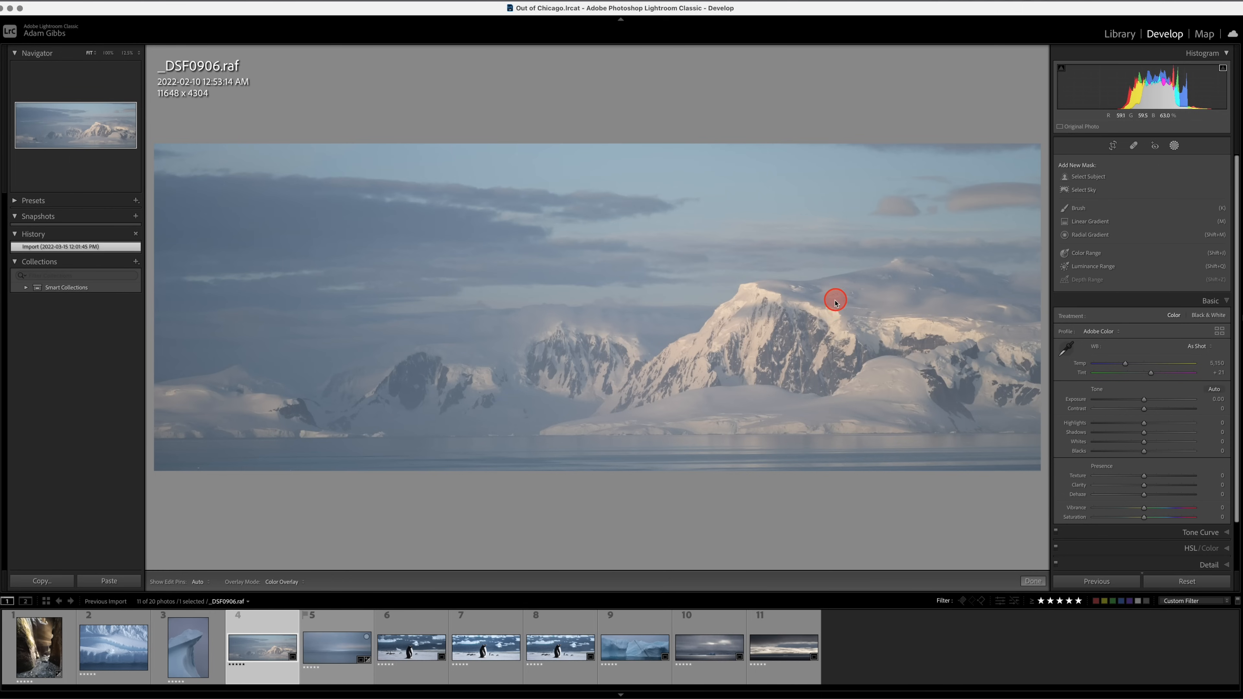
left_click(1113, 146)
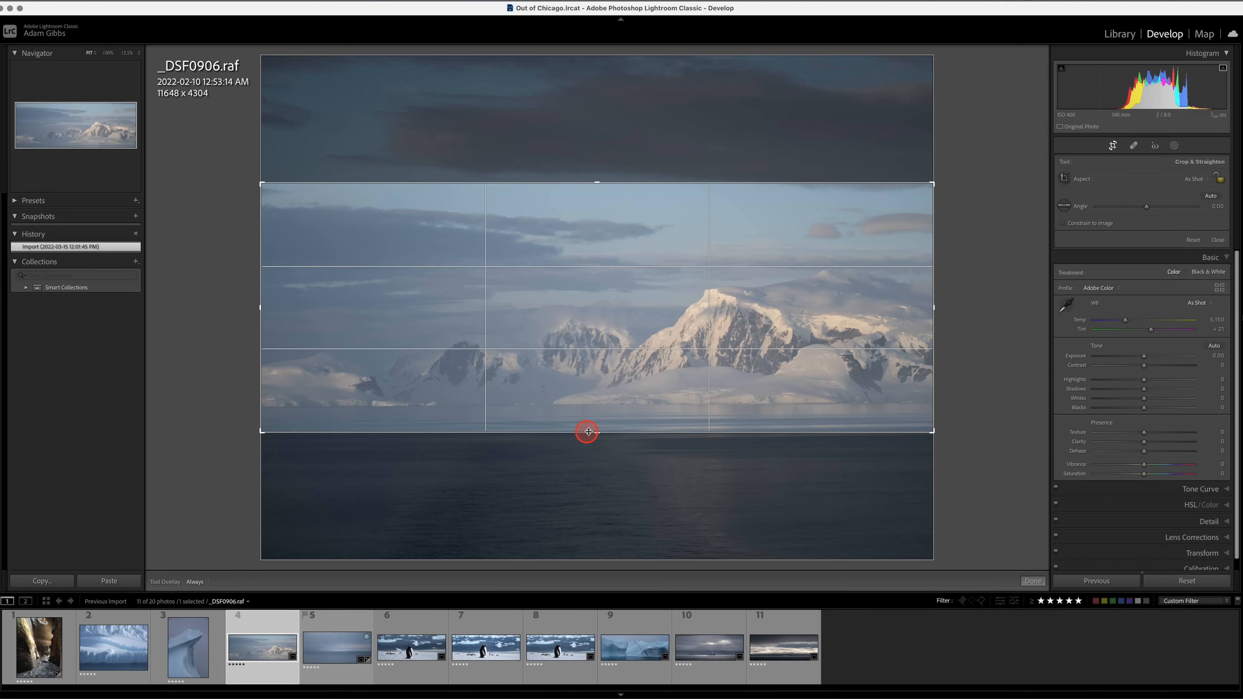
left_click_drag(596, 434, 601, 482)
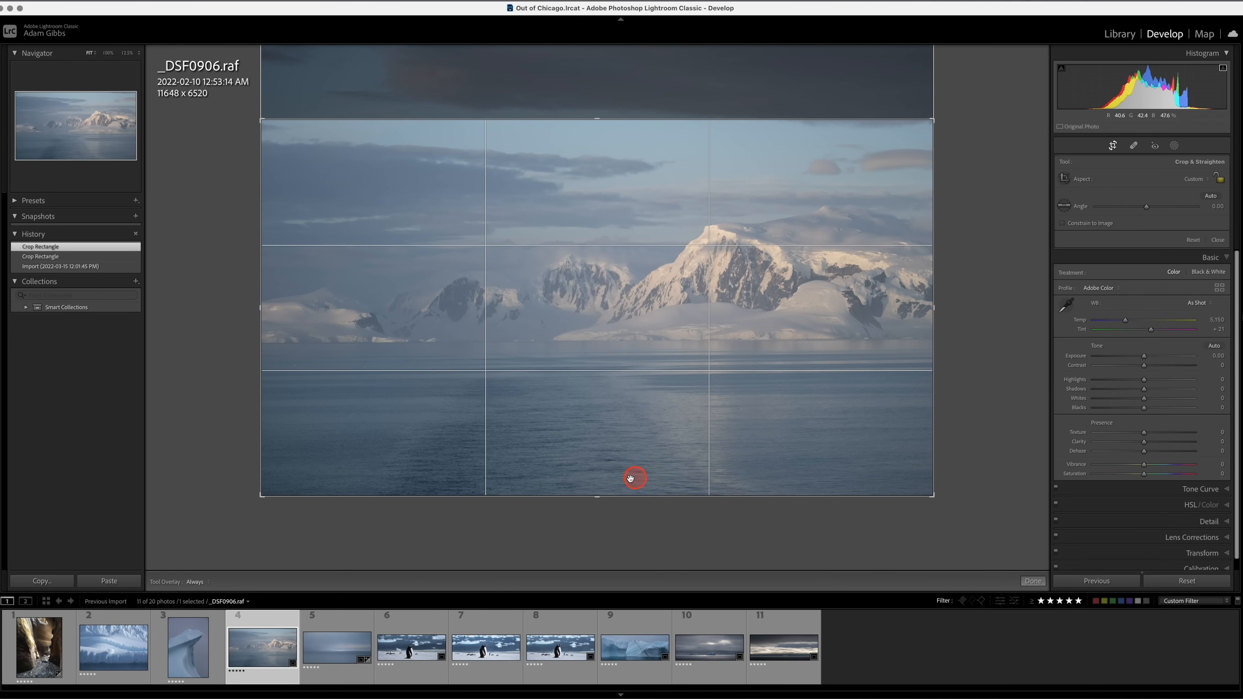
left_click_drag(592, 496, 594, 441)
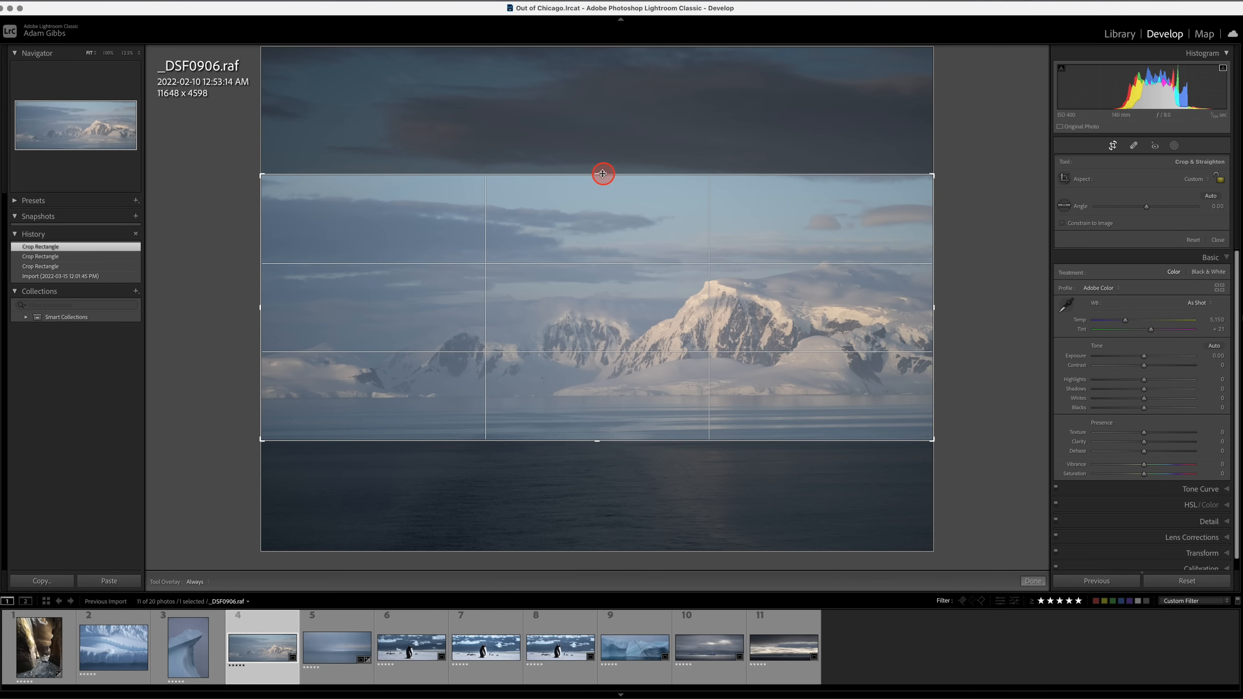
left_click_drag(600, 173, 589, 102)
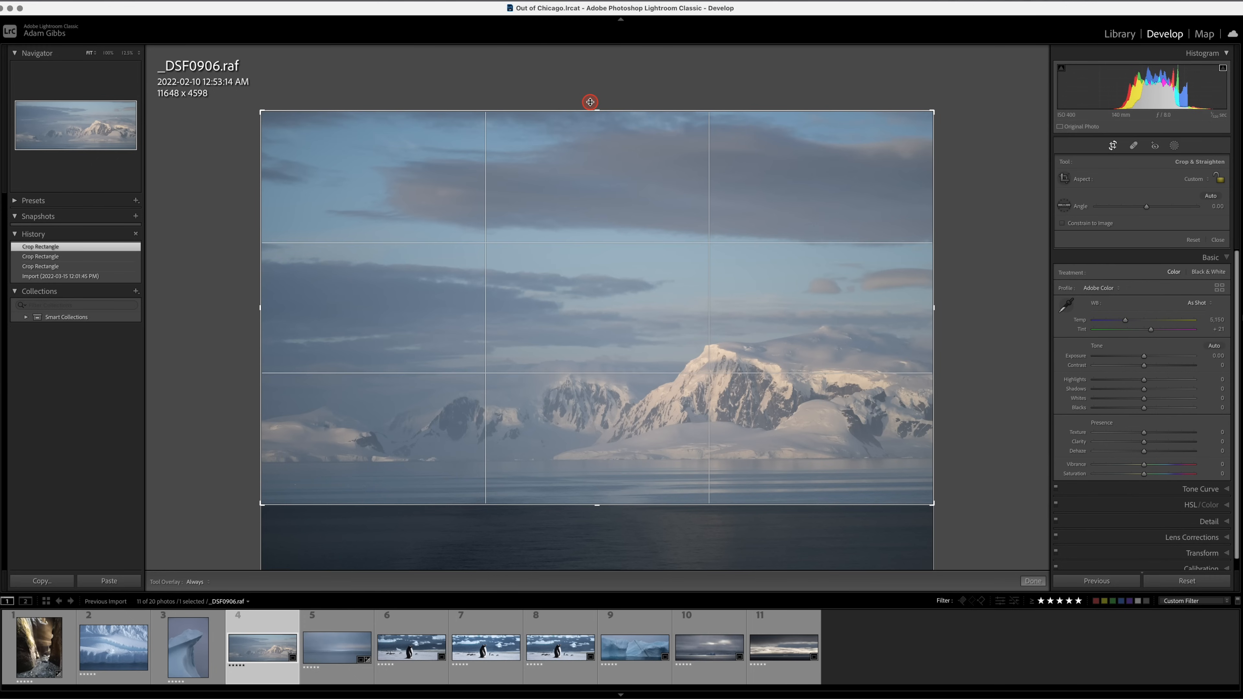
left_click_drag(590, 102, 597, 184)
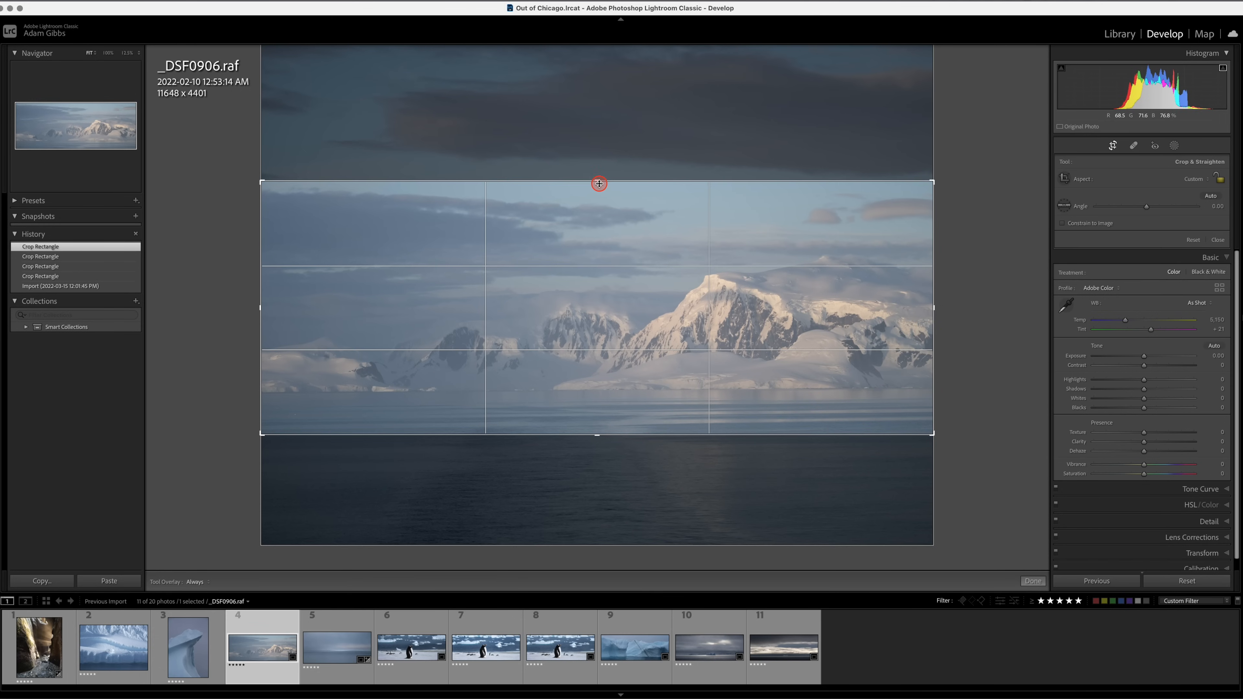
key("Return")
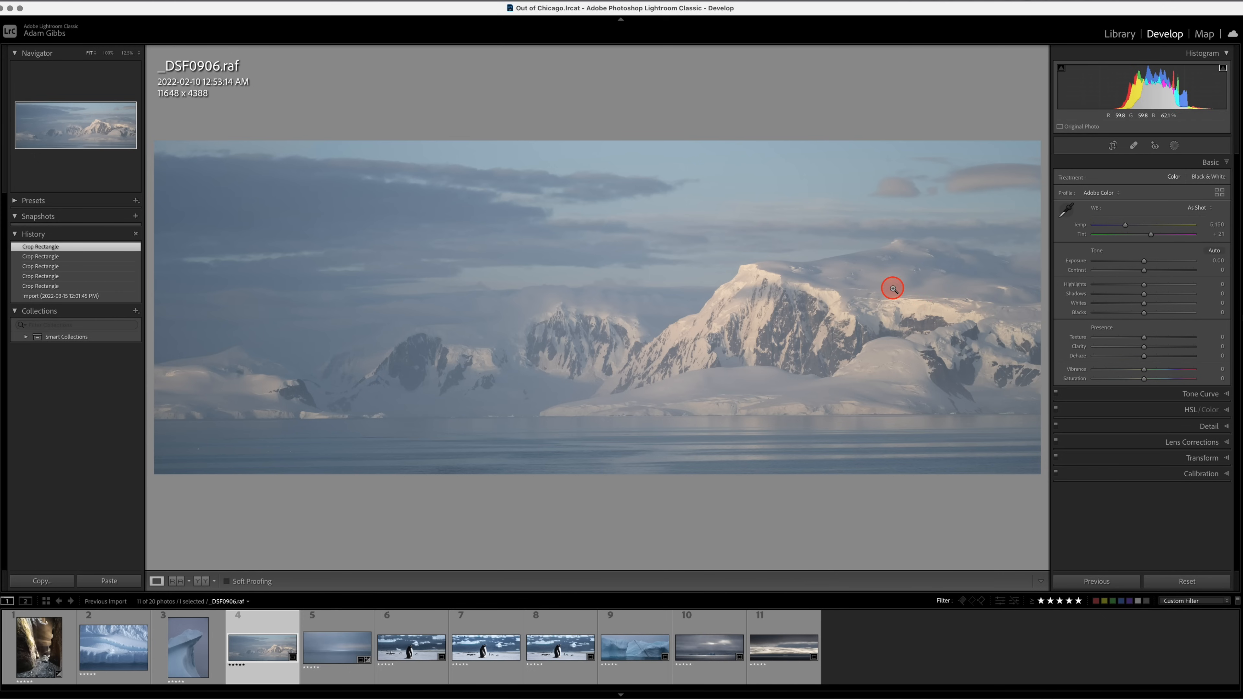
Straighten the mountain photo along the far shoreline to an angle of 0.20 and apply the crop.
left_click(1112, 147)
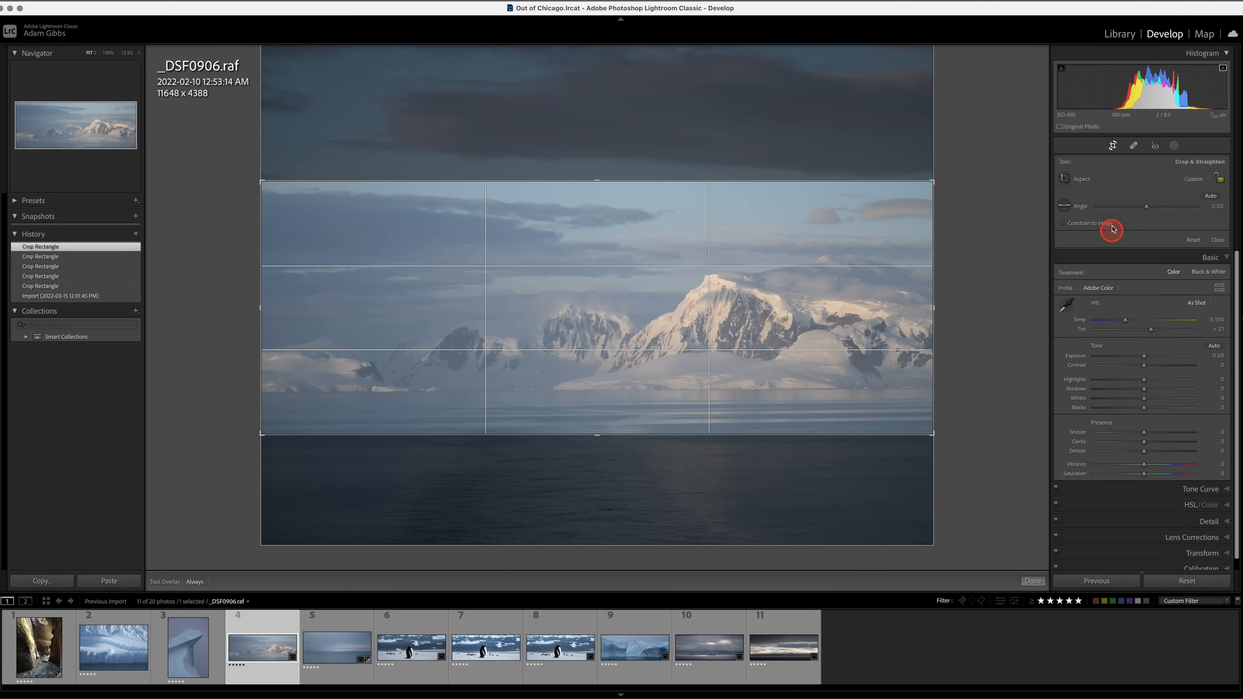
left_click(1064, 211)
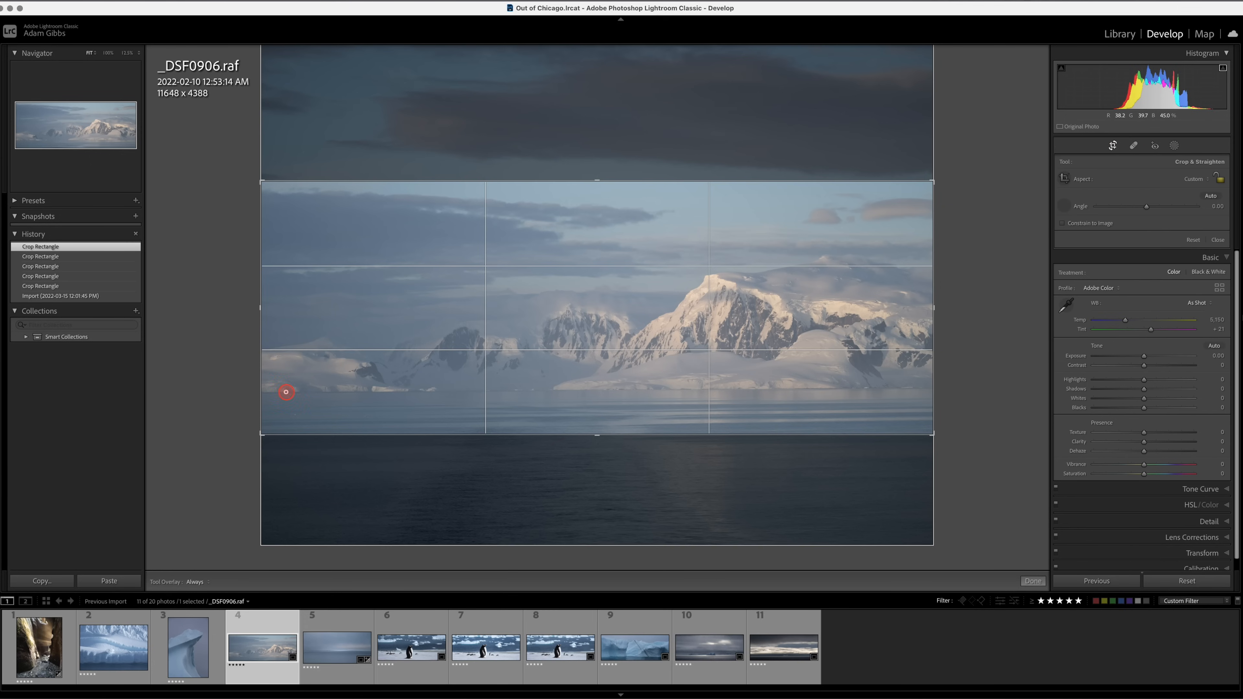
left_click_drag(286, 391, 934, 390)
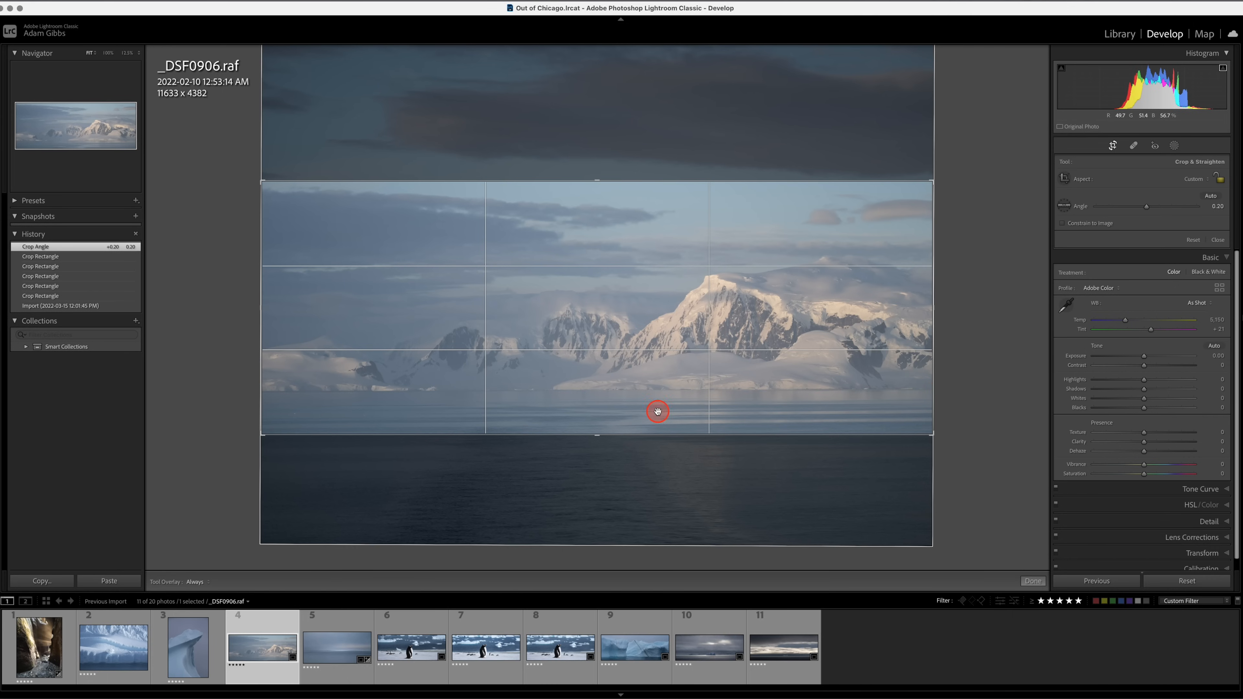
key("r")
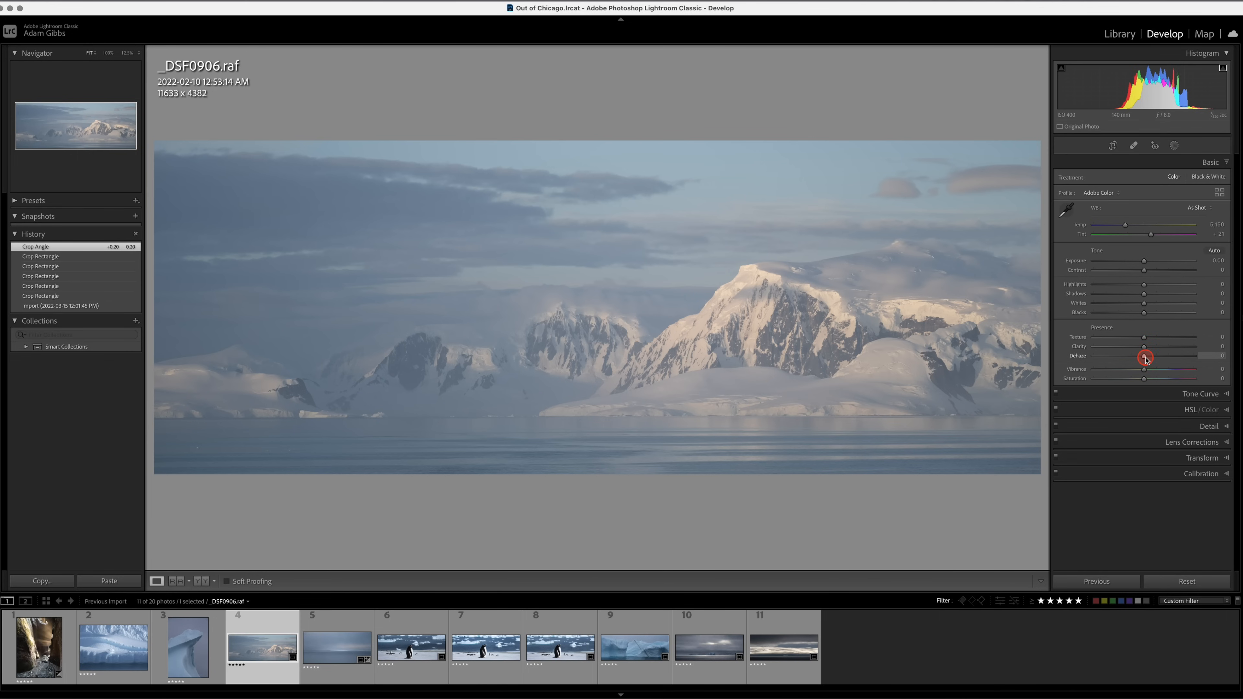
Set the mountain photo's Dehaze to +22, Contrast to +19, Shadows to -16 and Blacks to -4.
mouse_move(1167, 359)
left_mouse_down()
mouse_move(1184, 356)
mouse_move(1145, 363)
mouse_move(1206, 363)
mouse_move(1090, 364)
mouse_move(1197, 368)
mouse_move(1147, 367)
mouse_move(1156, 371)
left_mouse_up()
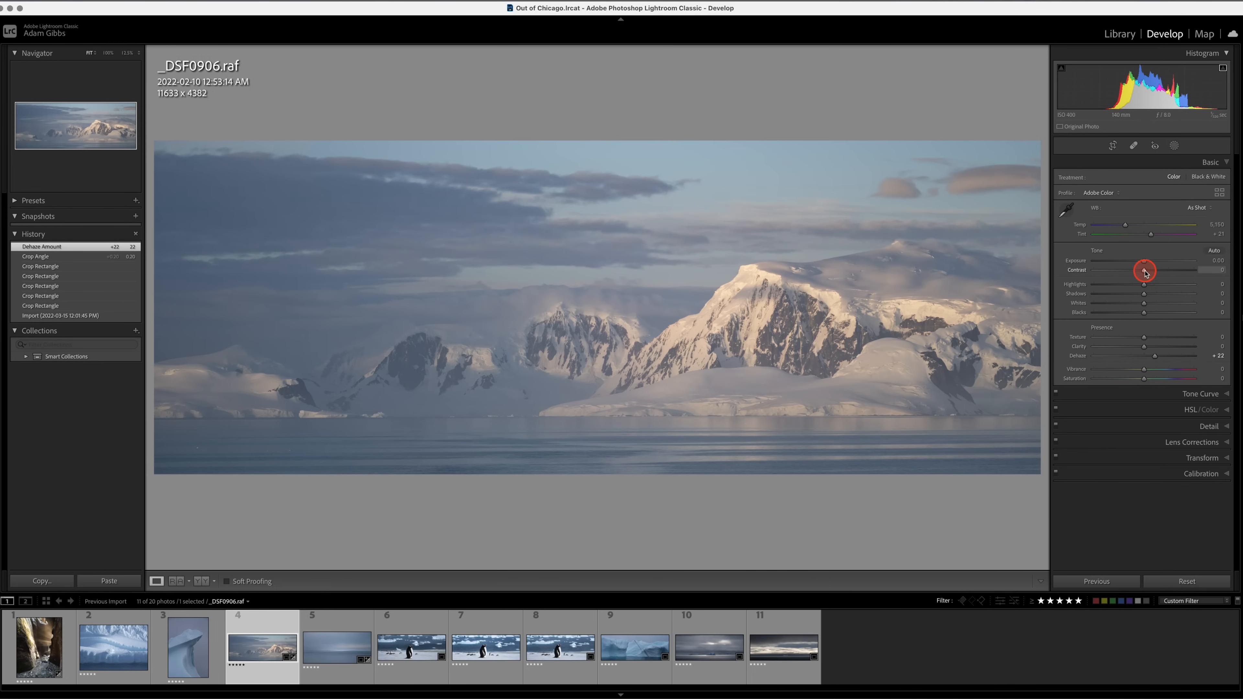
left_click_drag(1145, 273, 1171, 343)
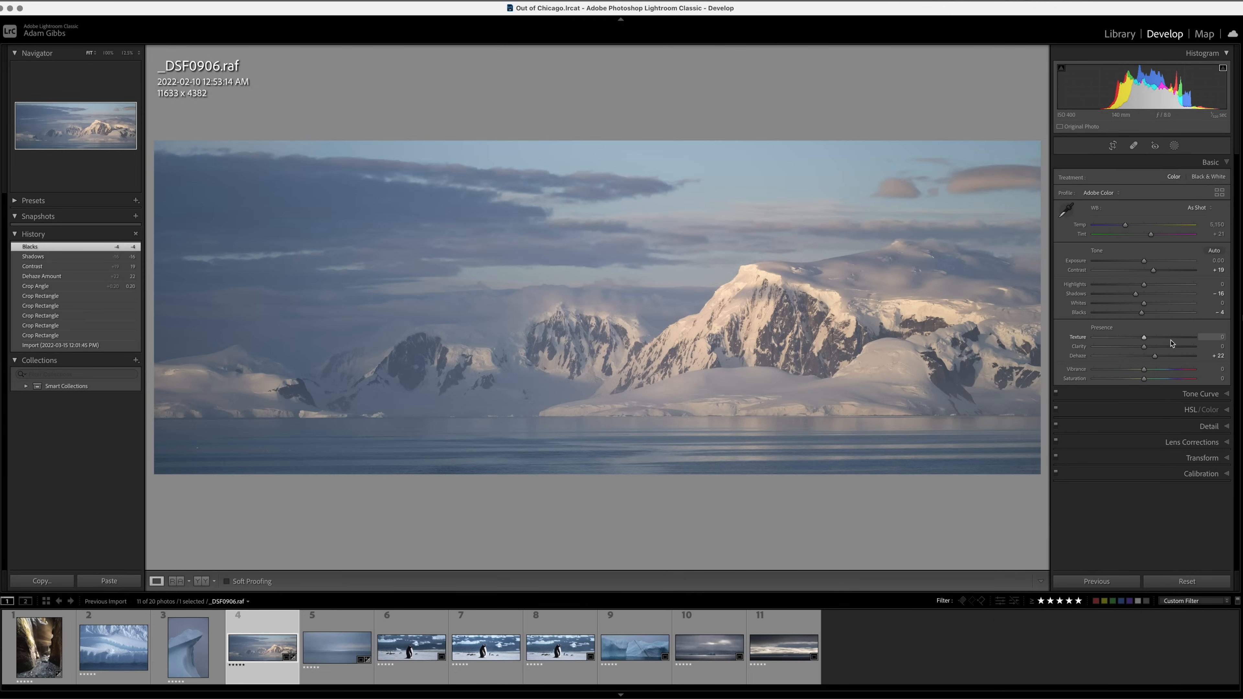
Compare the mountain photo before and after the dehaze and contrast adjustments several times.
key("backslash")
key("backslash")
key("backslash")
key("backslash")
key("backslash")
key("backslash")
key("backslash")
key("backslash")
key("backslash")
key("backslash")
key("backslash")
key("backslash")
key("backslash")
key("backslash")
Set the mountain photo's temperature to 4,960 and Tint to +19, with Blacks at -67 and Whites at +51.
left_click_drag(1128, 227, 1125, 226)
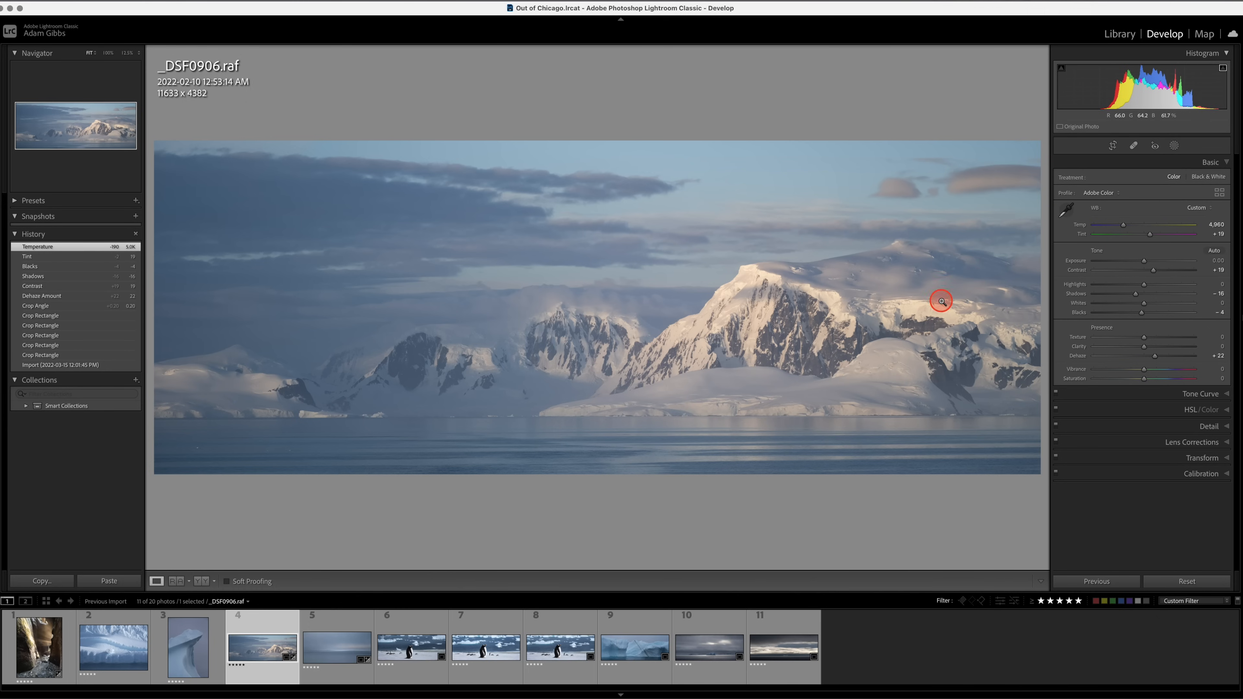
left_click(1143, 313)
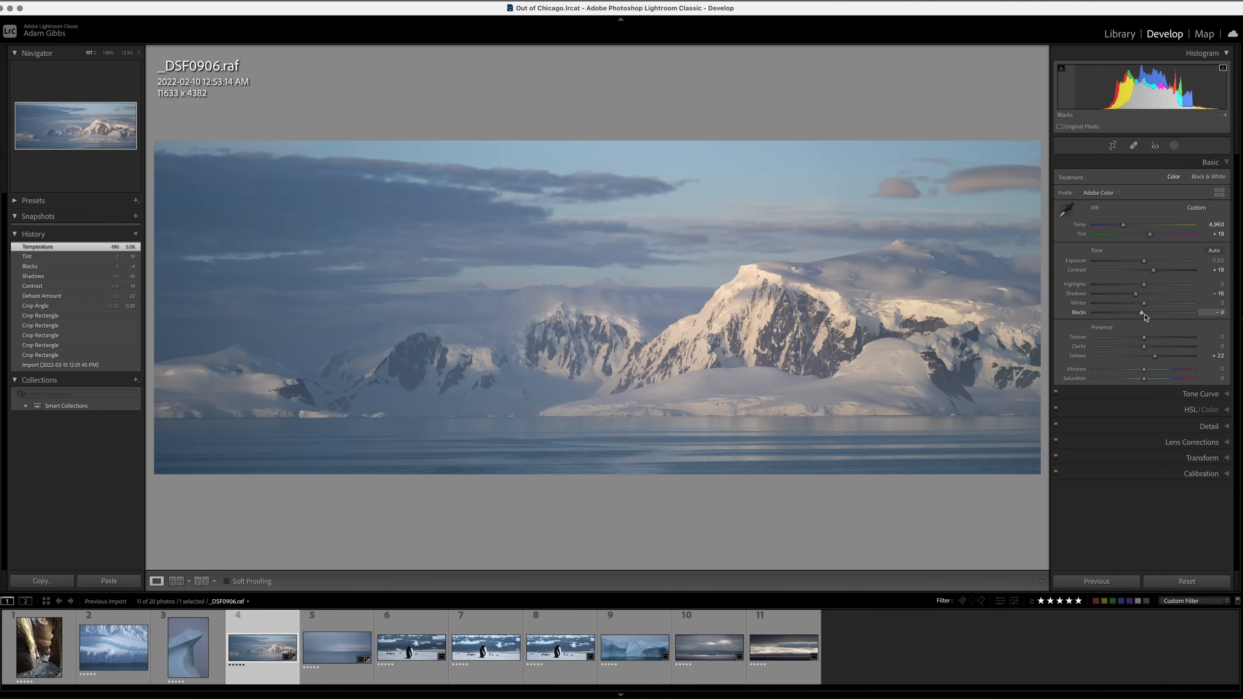
left_click_drag(1142, 314, 1111, 321)
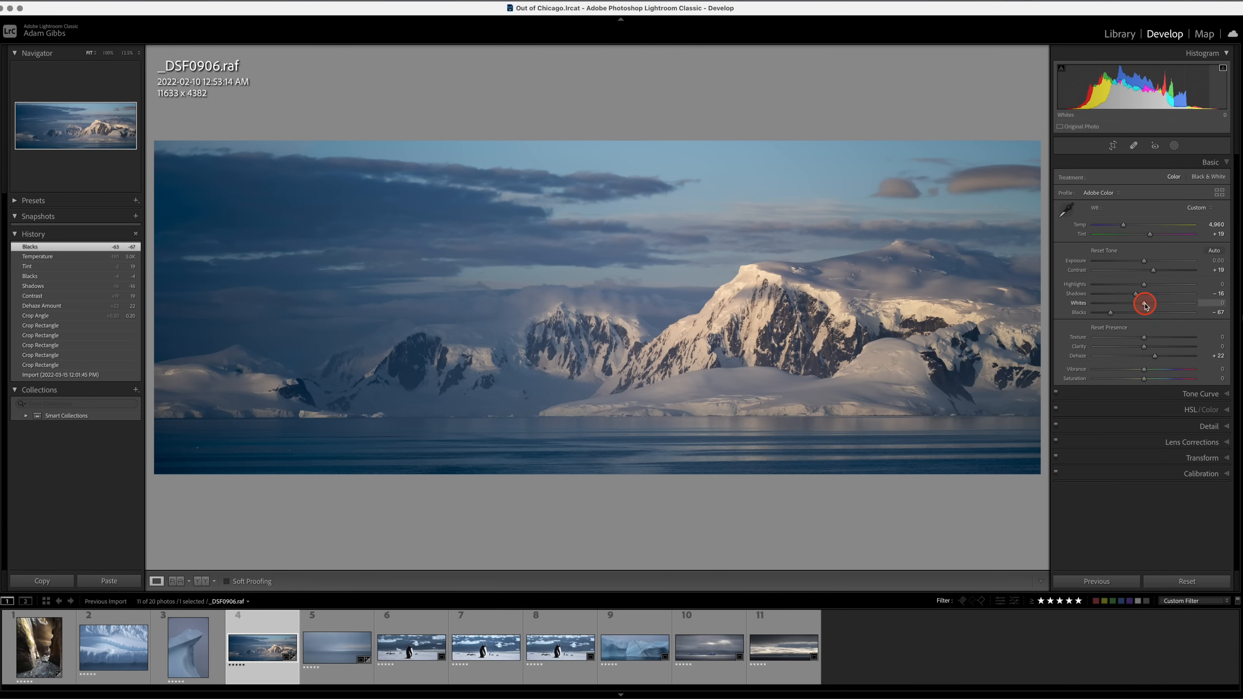
left_click_drag(1145, 306, 1171, 313)
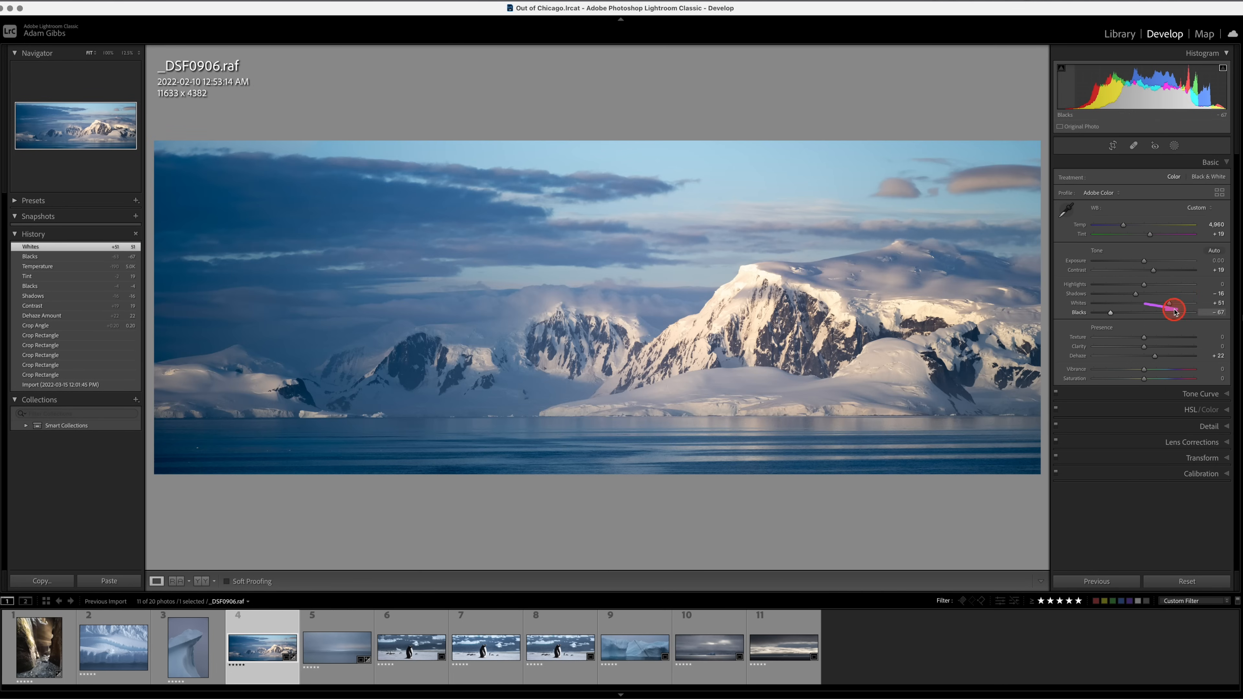
Soften the mountain photo's contrast with Whites +29 and Blacks -57, and warm its temperature to 5,143.
left_click_drag(1171, 305, 1115, 316)
left_click_drag(1123, 226, 1124, 229)
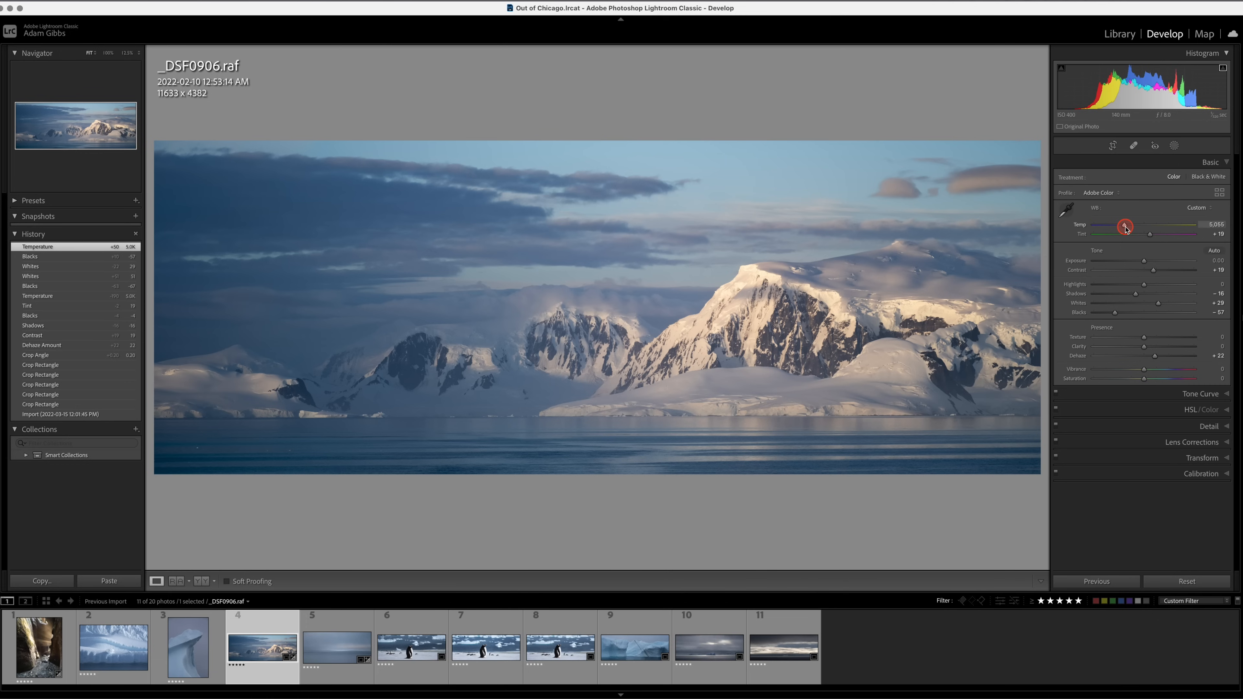
left_click_drag(1126, 228, 1126, 228)
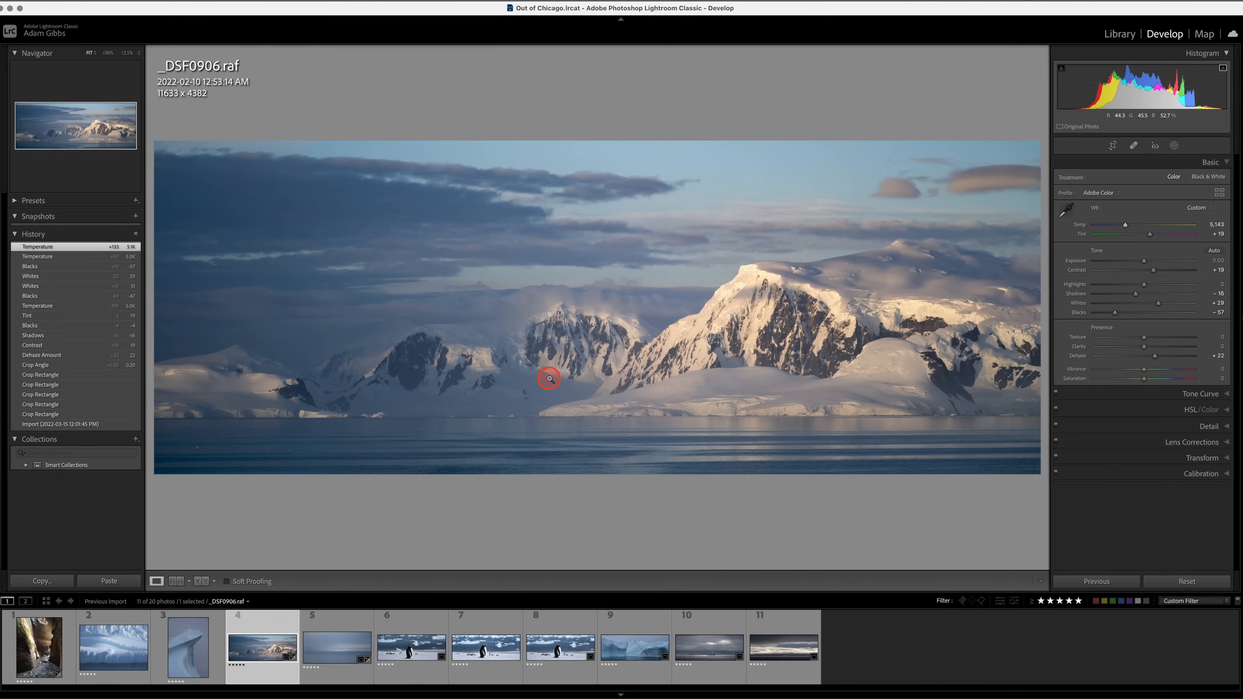
Compare the fully adjusted mountain photo with its unedited version.
key("backslash")
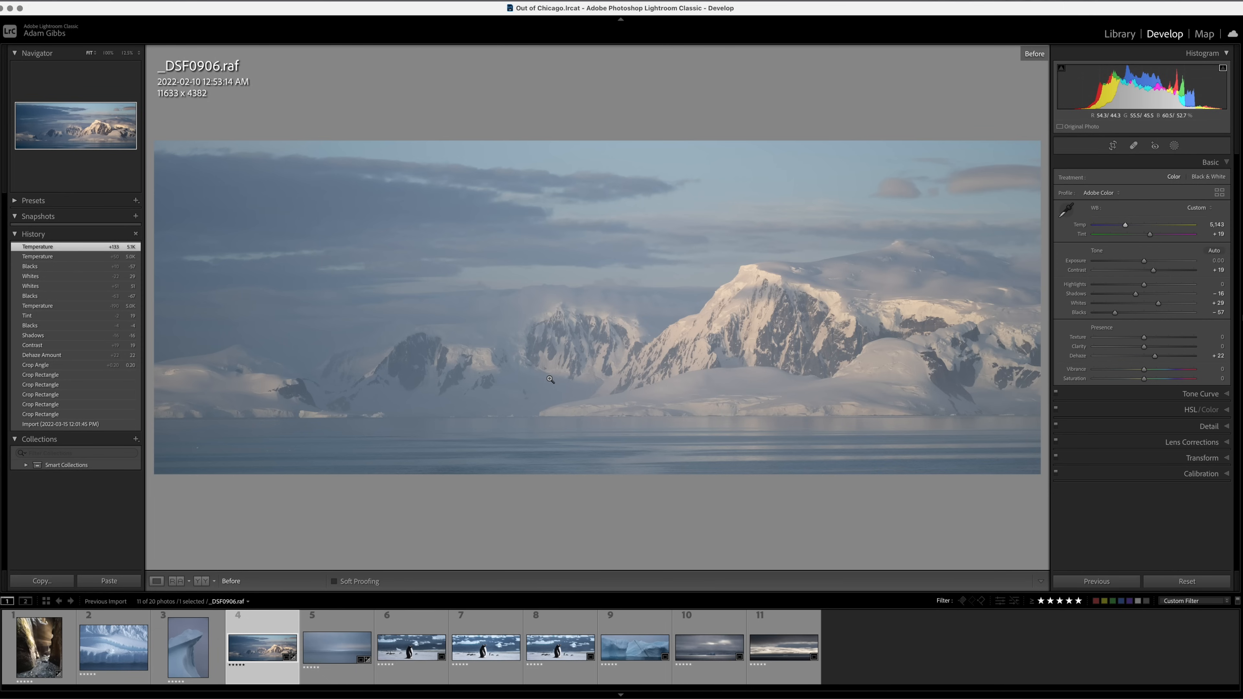
key("backslash")
key("backslash")
key("backslash")
key("backslash")
key("backslash")
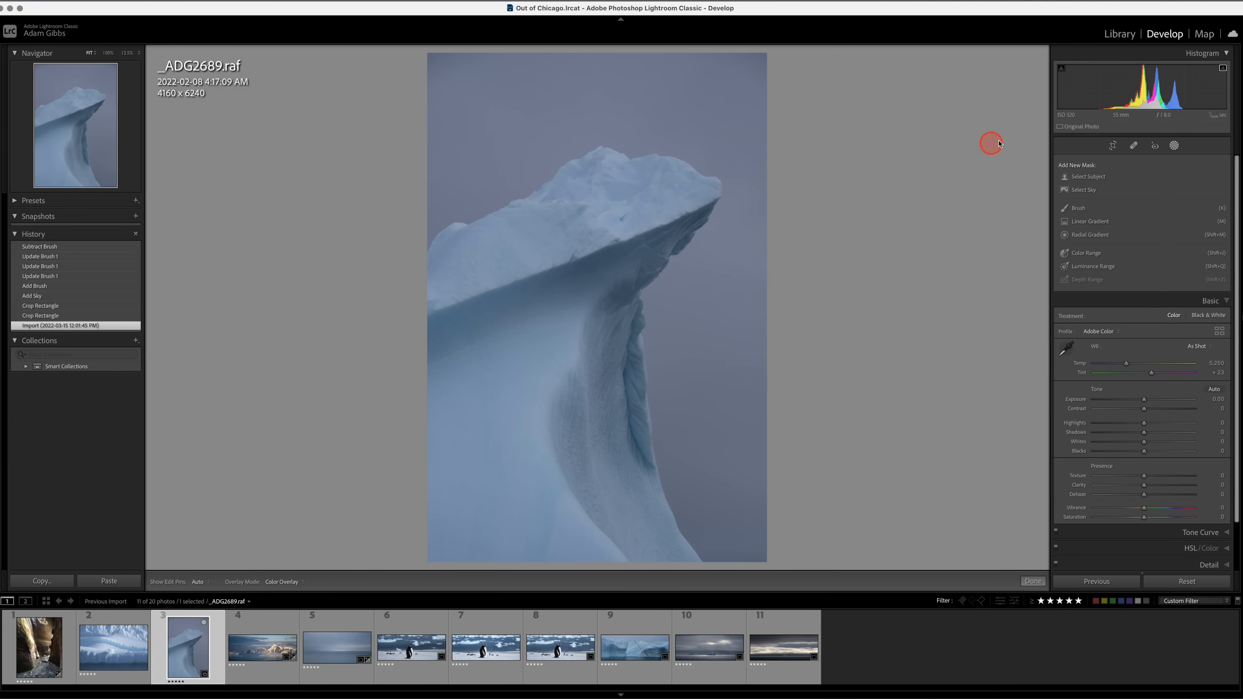
Crop the iceberg photo _ADG2689.raf to the 4 x 5 / 8 x 10 aspect ratio and reposition the image within the crop.
left_click(1113, 146)
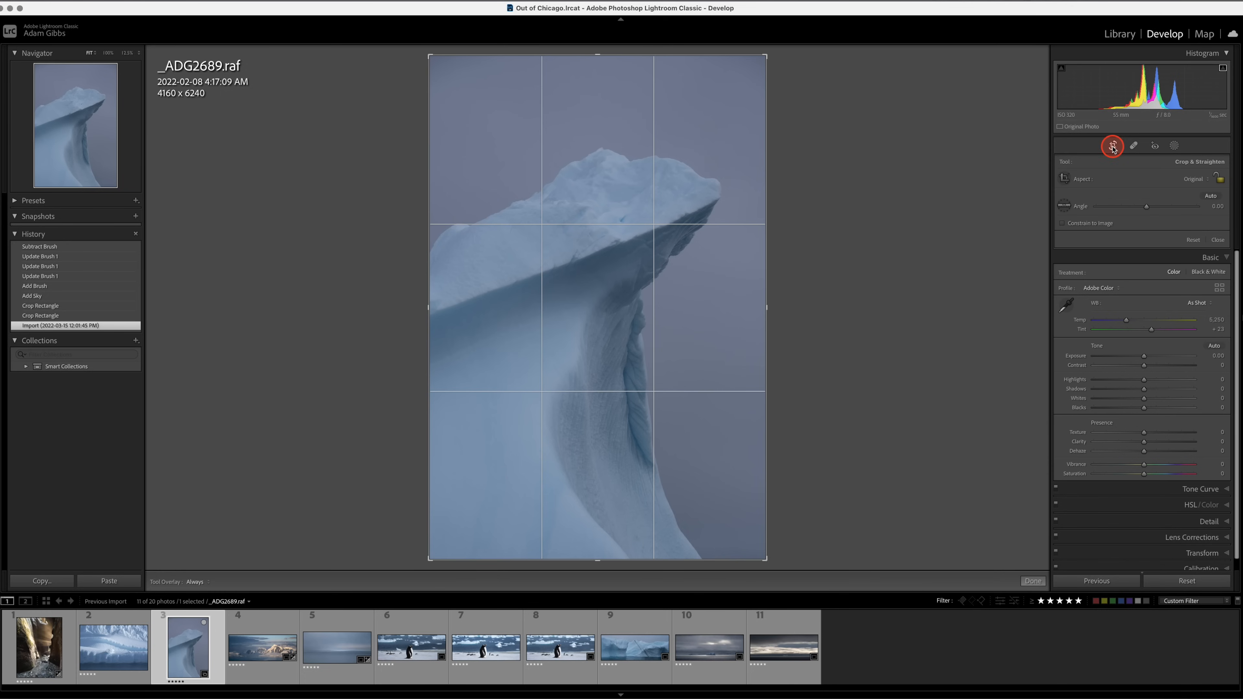
left_click(1198, 184)
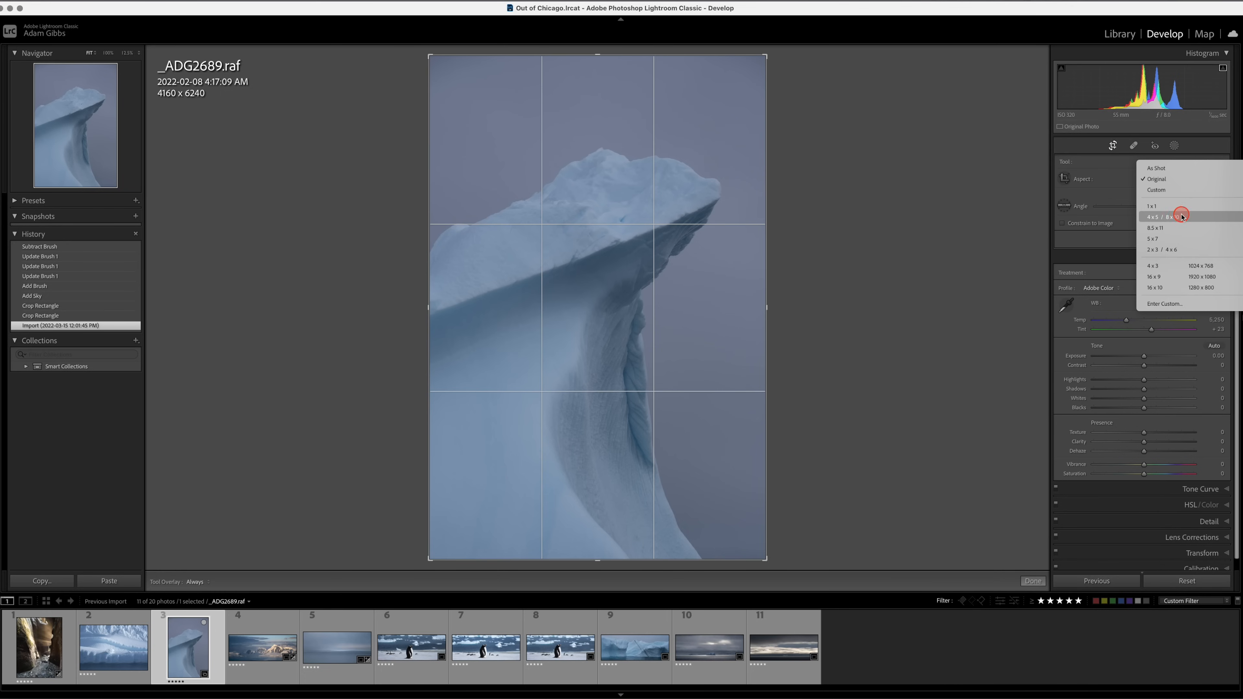
left_click(1141, 199)
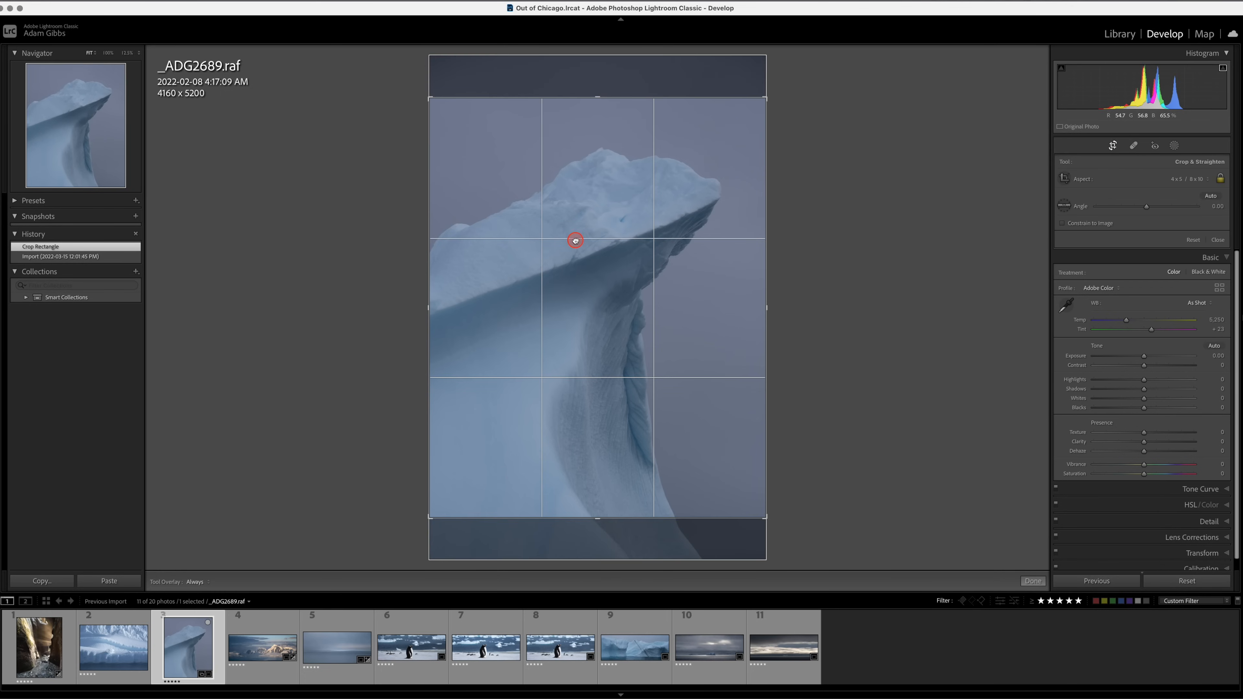
left_click_drag(571, 242, 576, 251)
key("Return")
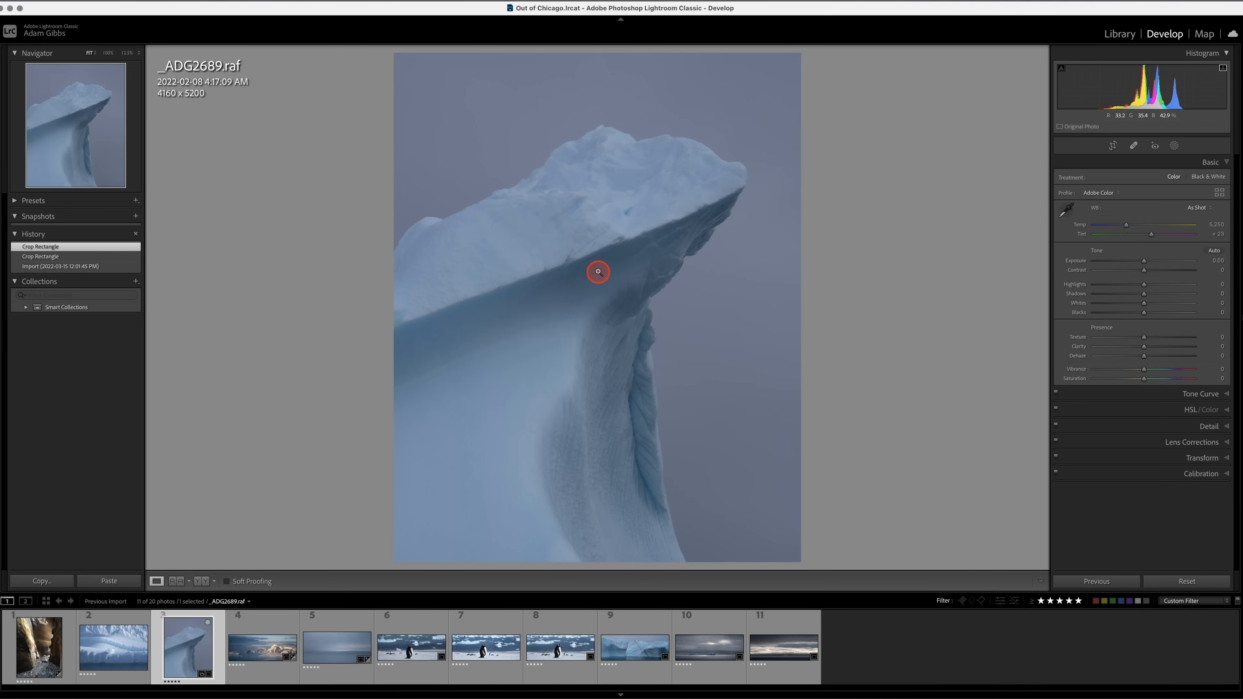
Create an automatic sky mask on the iceberg photo.
left_click(541, 401)
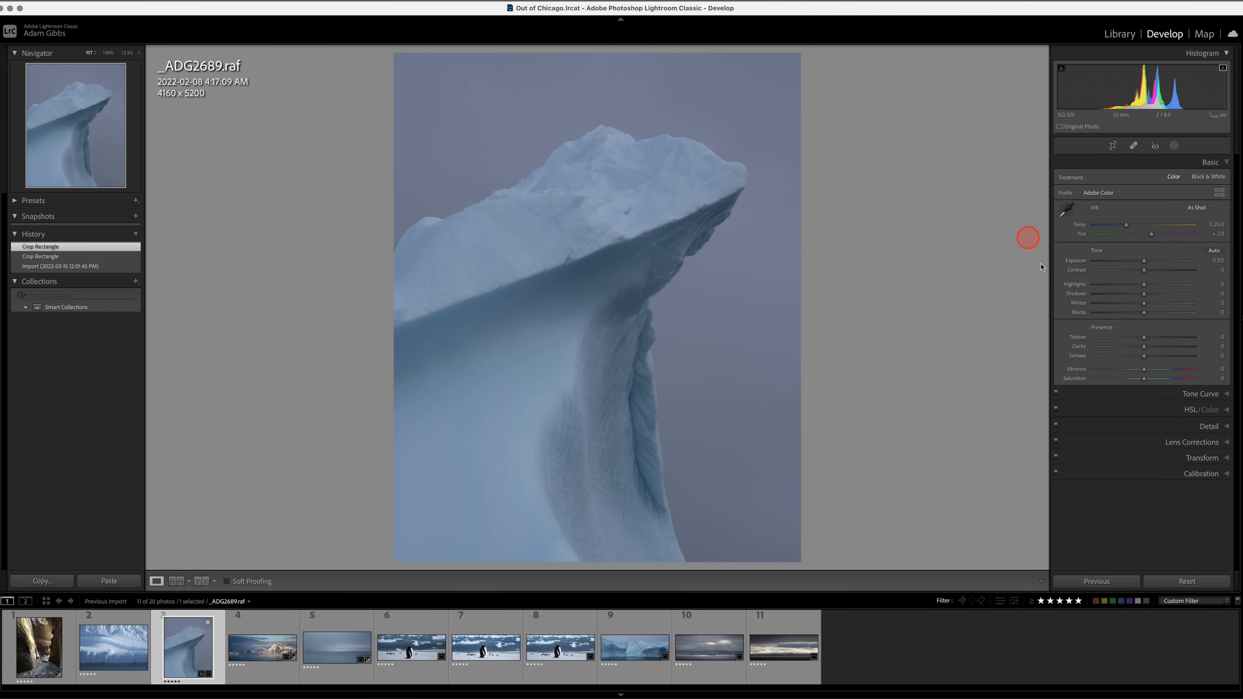
left_click(1175, 146)
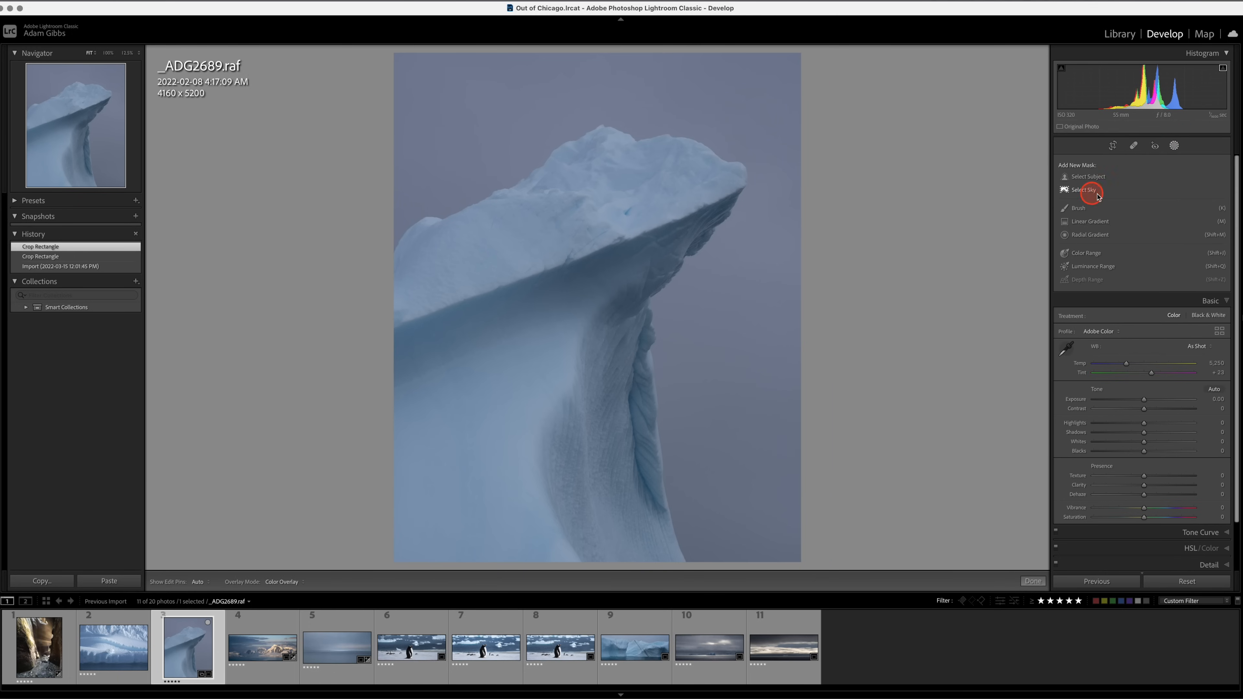
left_click(1083, 191)
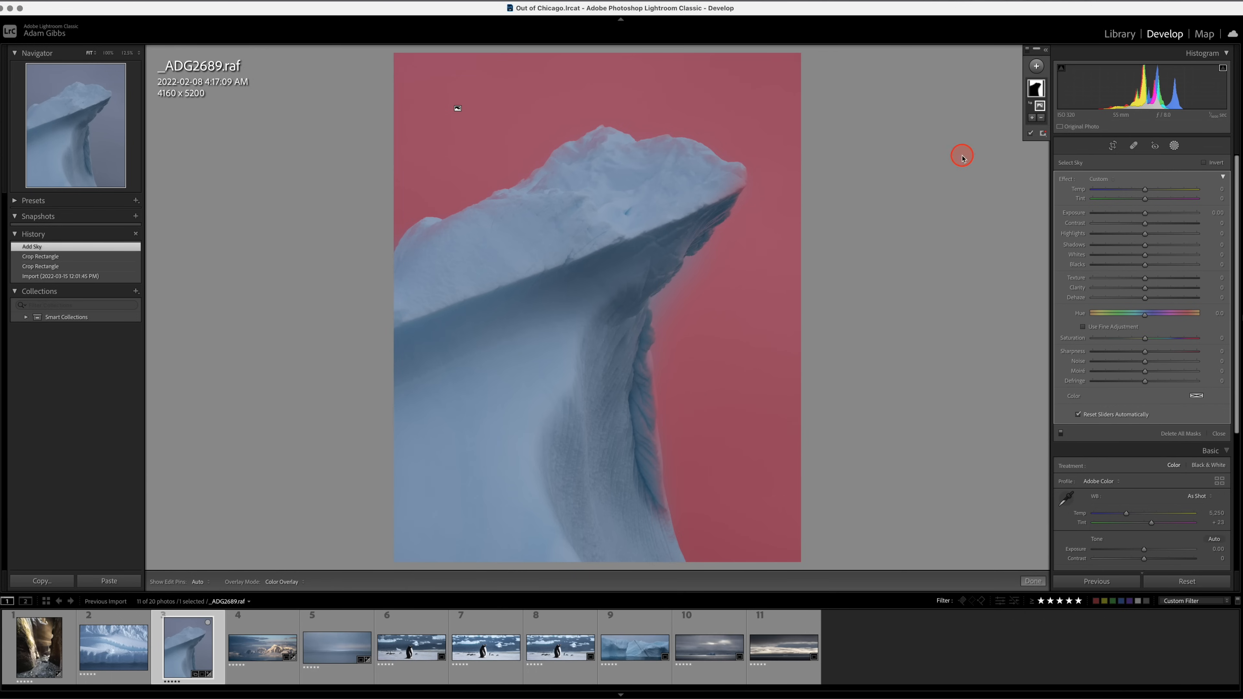
Add a brush to the iceberg photo's sky mask and paint in the sky along the iceberg's outer edge.
left_click(1032, 119)
left_click(1042, 175)
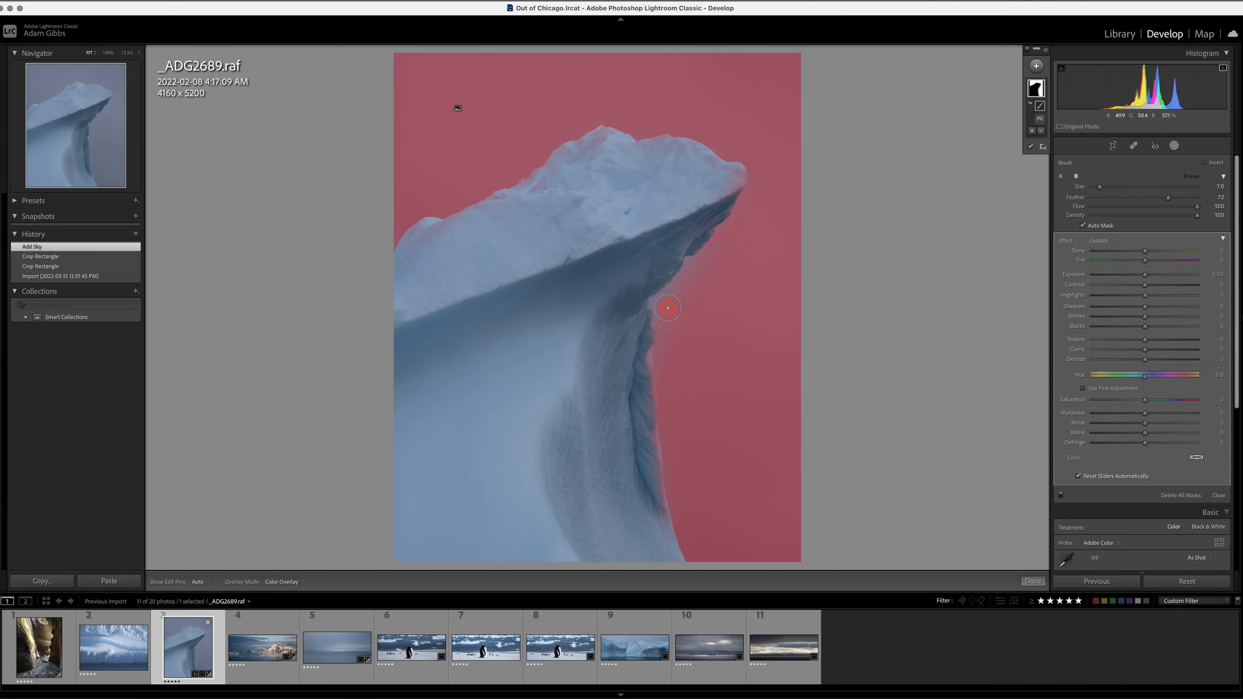
key("h")
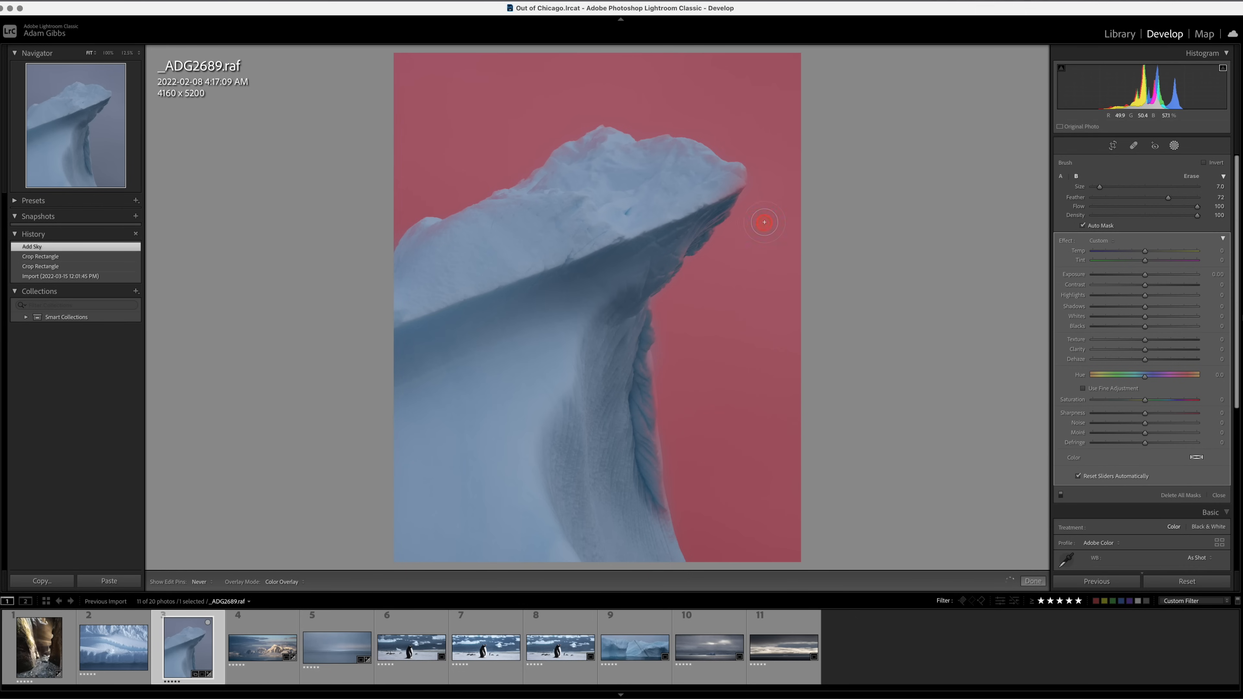
left_click_drag(768, 178, 762, 143)
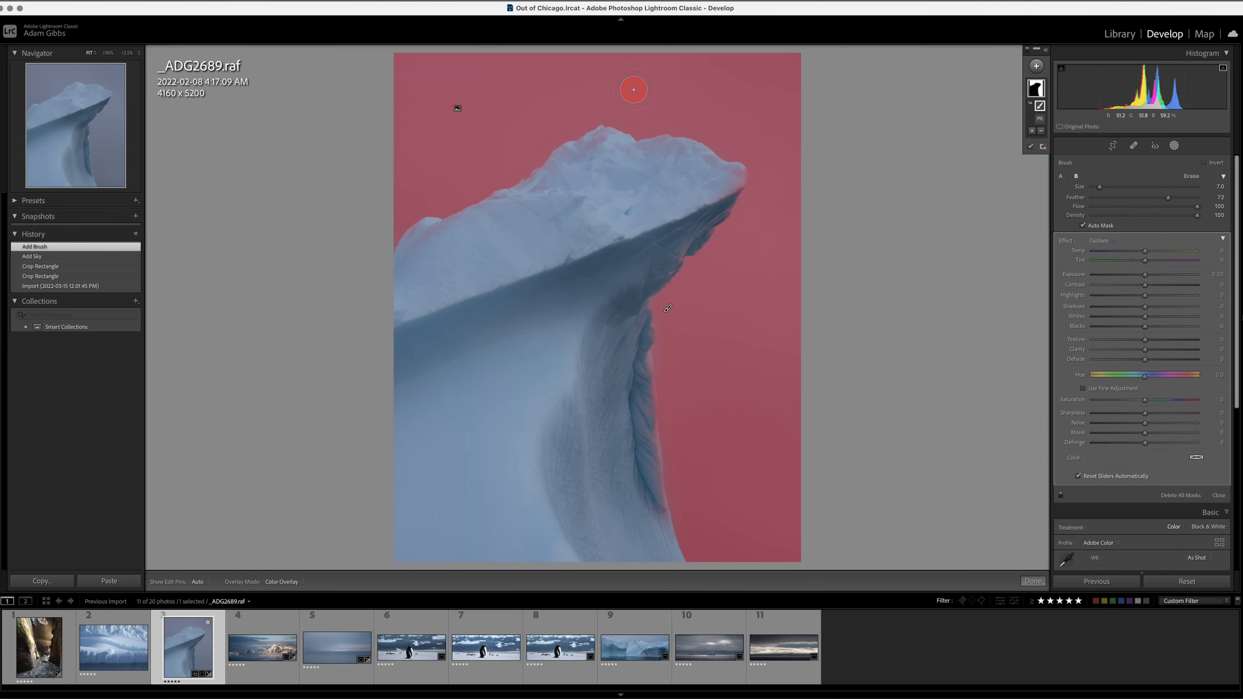
key("h")
left_click_drag(770, 185, 757, 222)
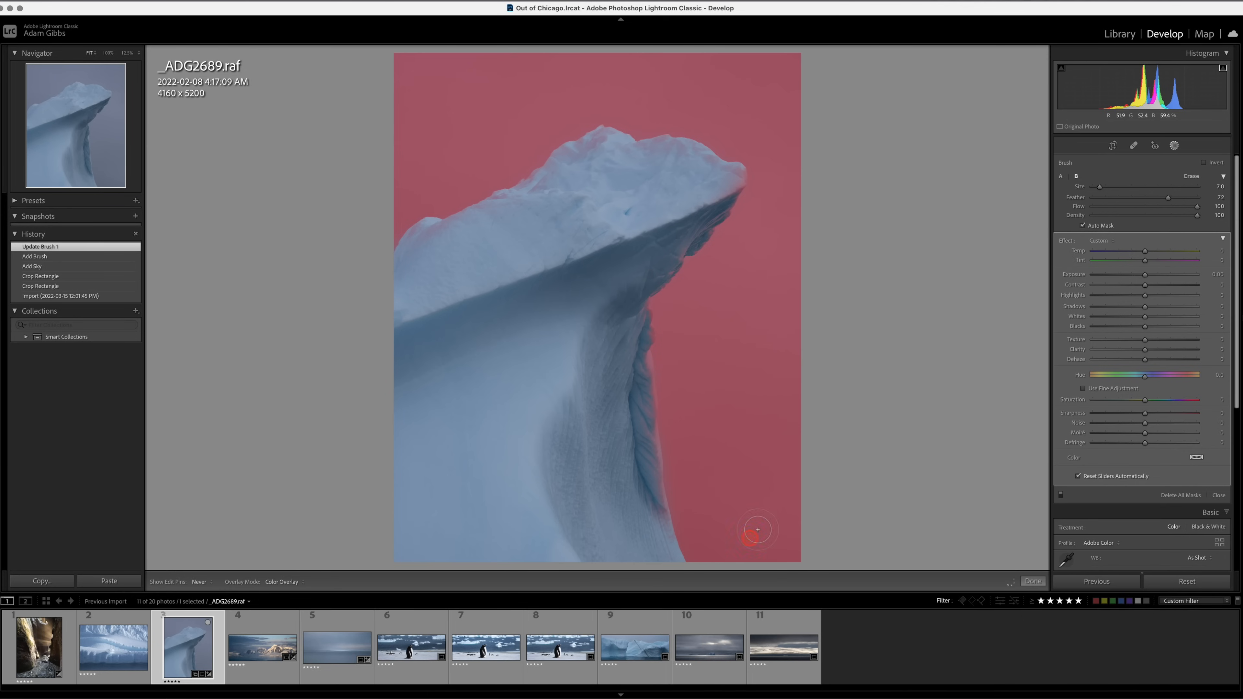
left_click_drag(757, 529, 787, 458)
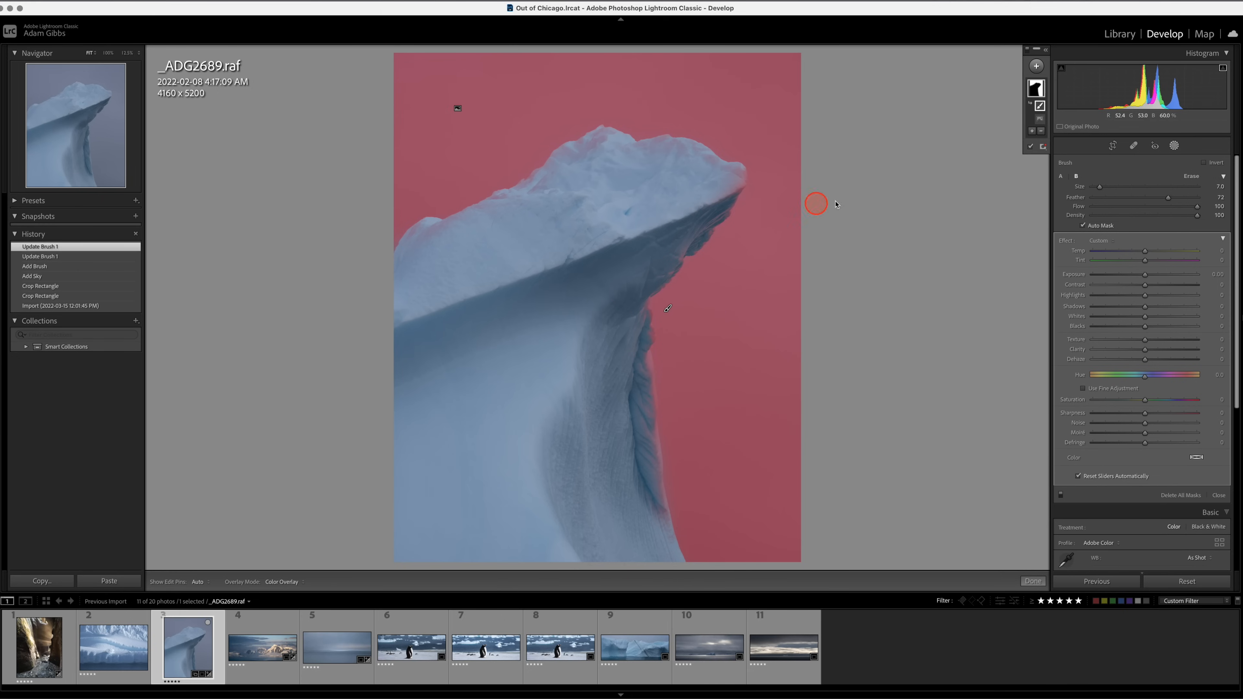
Subtract from the sky mask with a brush over the iceberg's upper surface, shaded underside and body.
left_click(1042, 132)
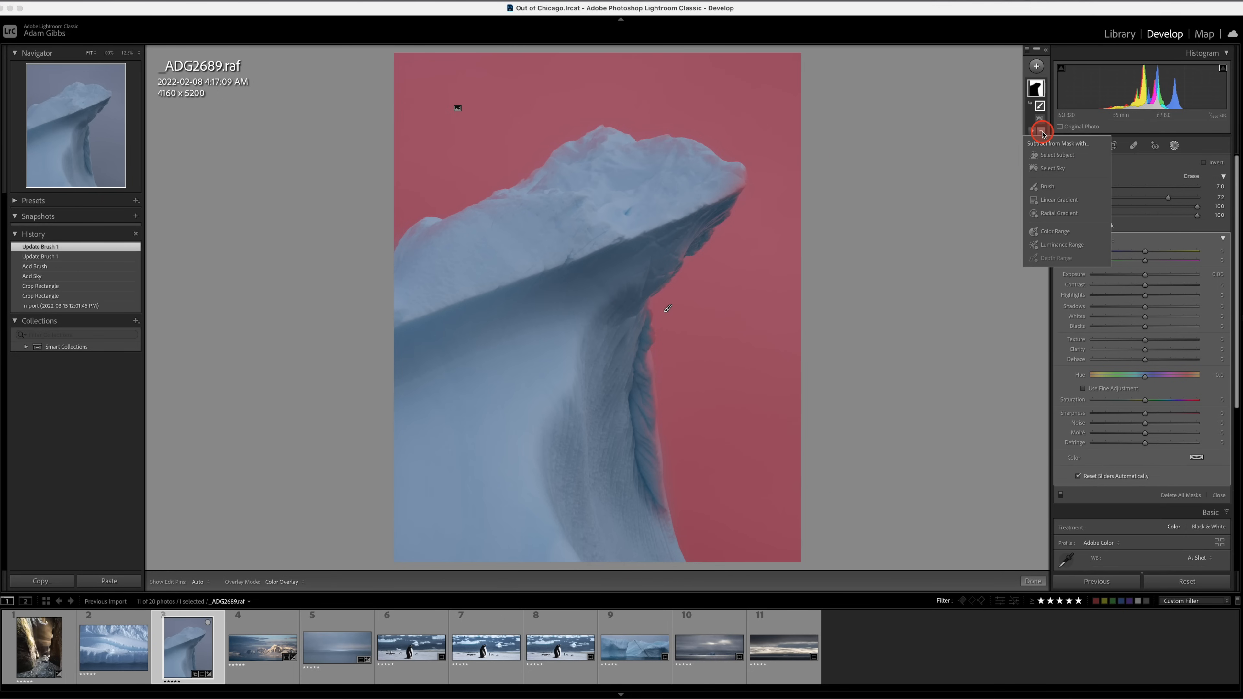
left_click(1043, 188)
mouse_move(587, 169)
left_mouse_down()
mouse_move(561, 169)
mouse_move(602, 145)
mouse_move(725, 180)
mouse_move(527, 202)
mouse_move(550, 193)
mouse_move(426, 238)
left_mouse_up()
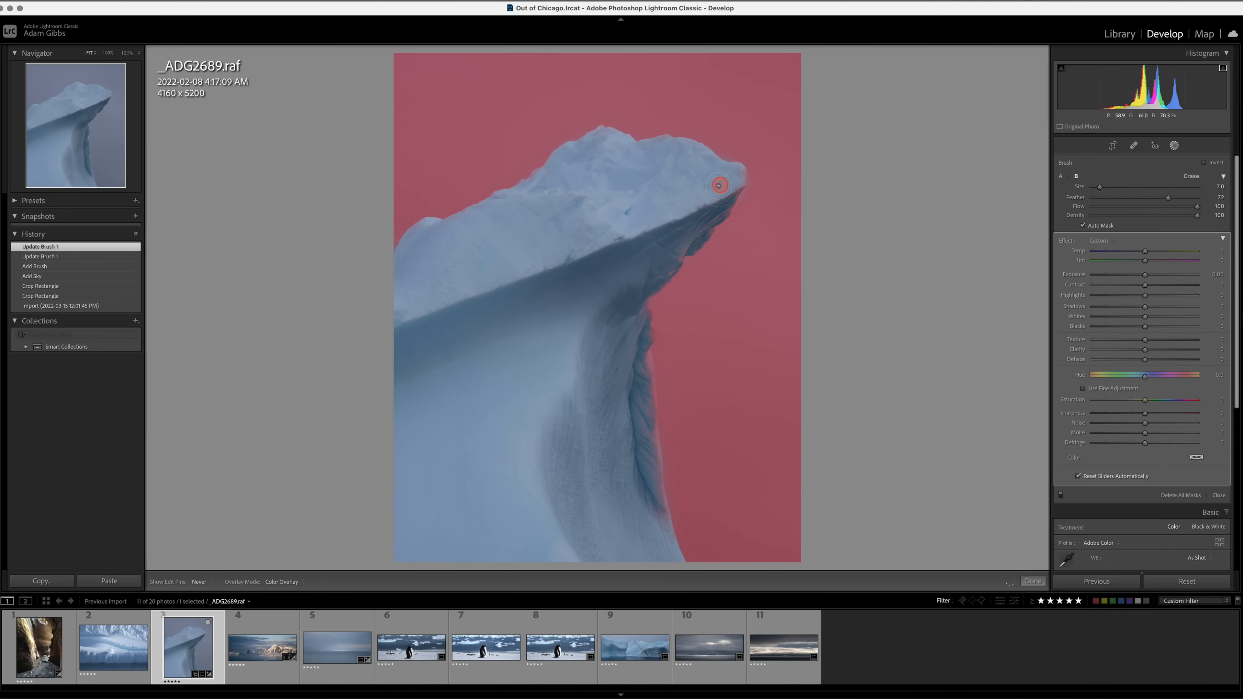
left_click_drag(665, 256, 617, 295)
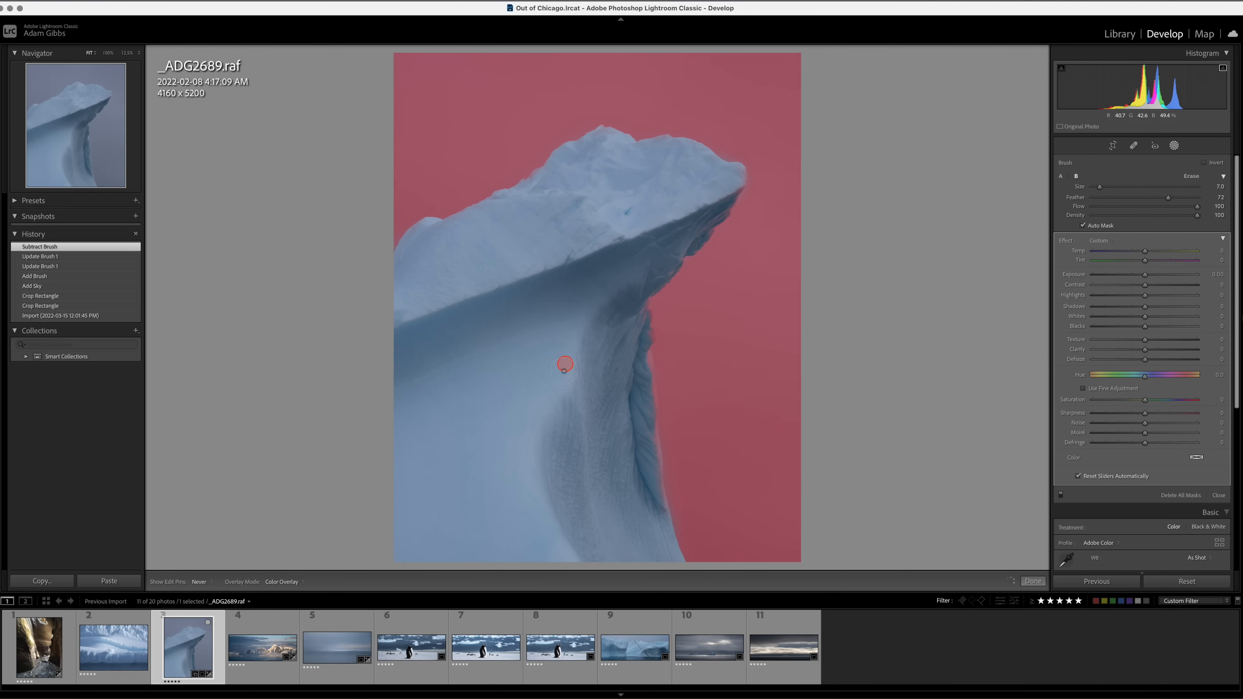
left_click_drag(563, 371, 562, 351)
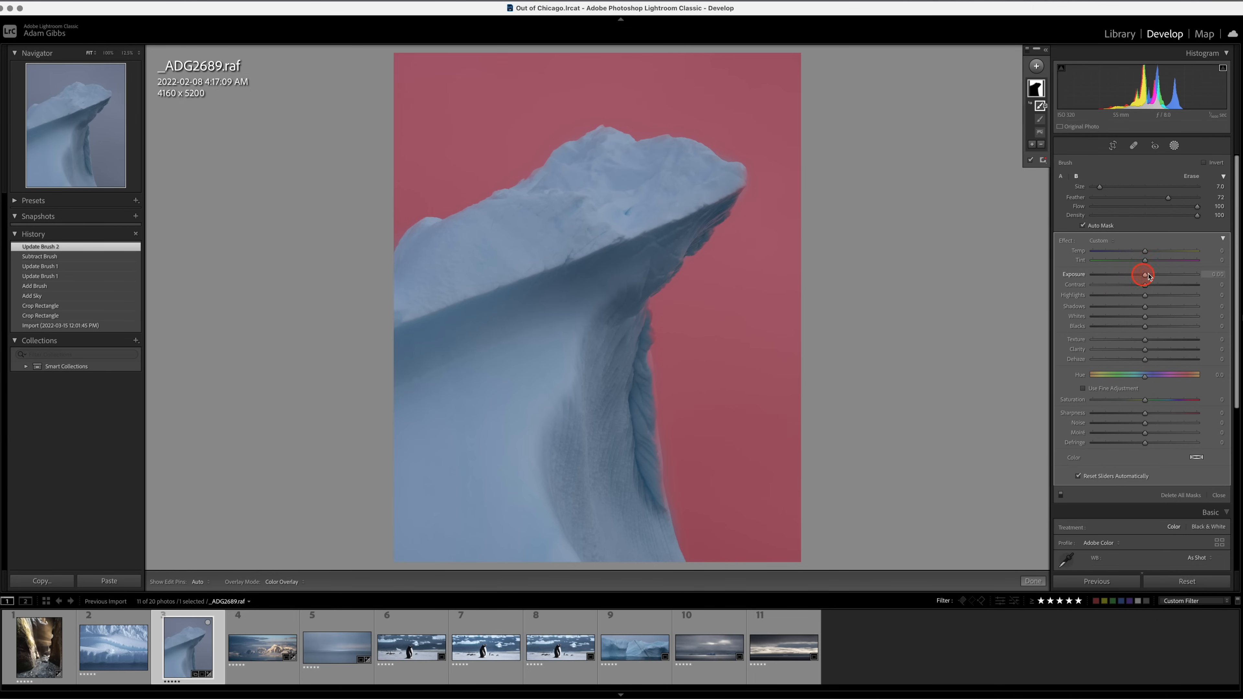
Darken the sky mask to Exposure -1.82 and extend its added brush area beside the iceberg's lower edge.
left_click_drag(1146, 278, 1126, 283)
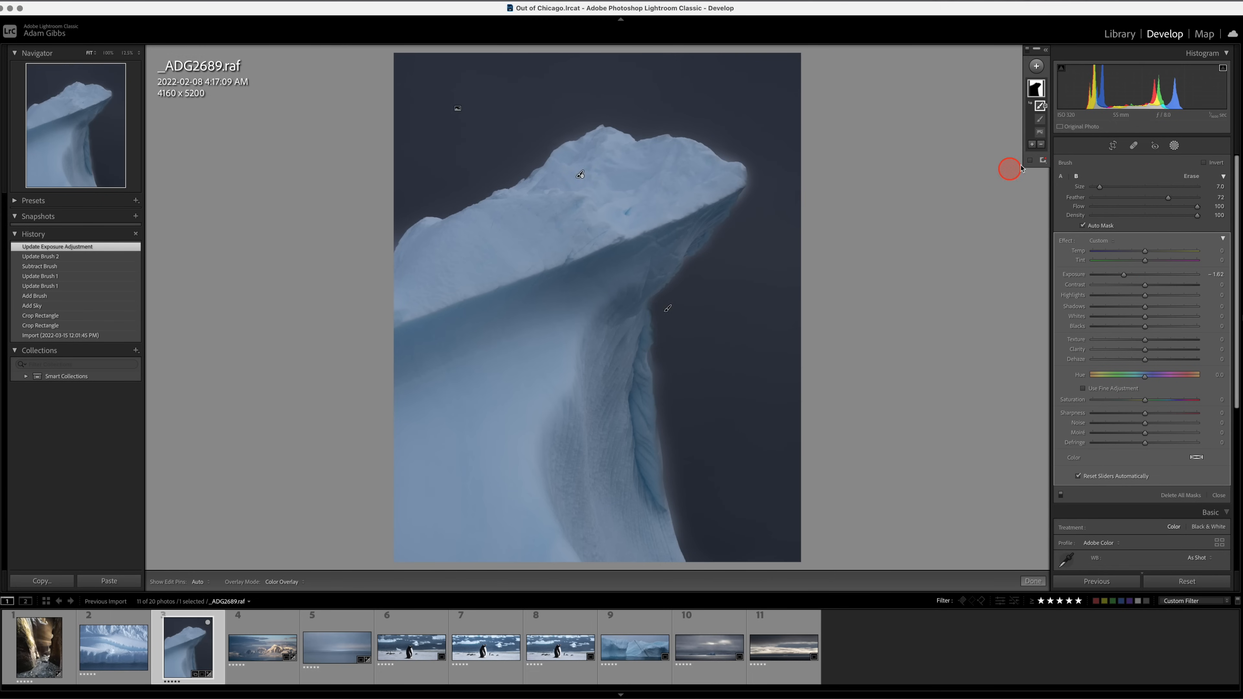
mouse_move(1043, 120)
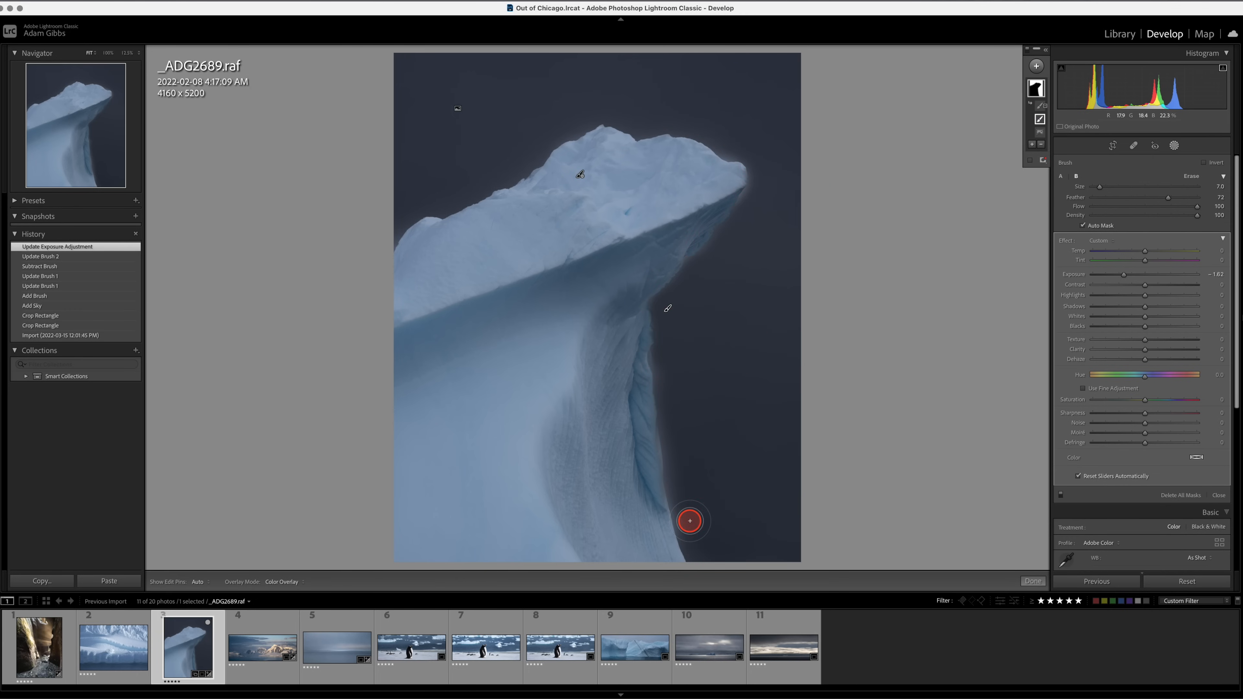
key("h")
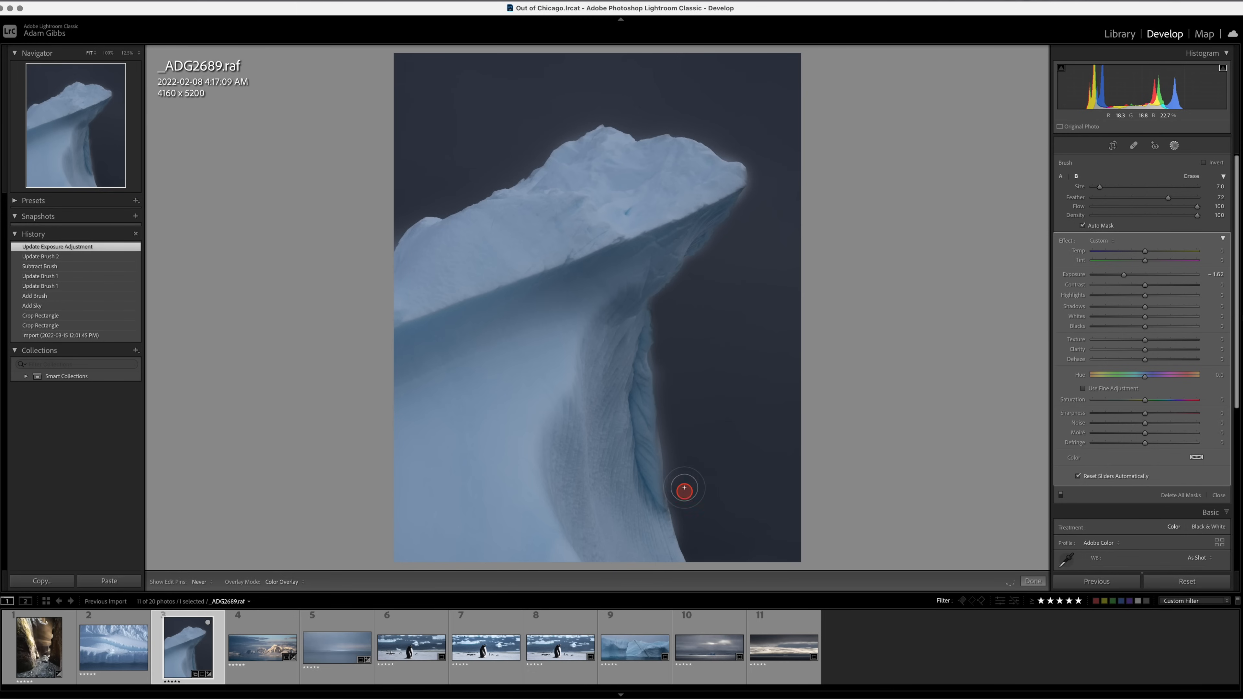
left_click_drag(682, 472, 683, 472)
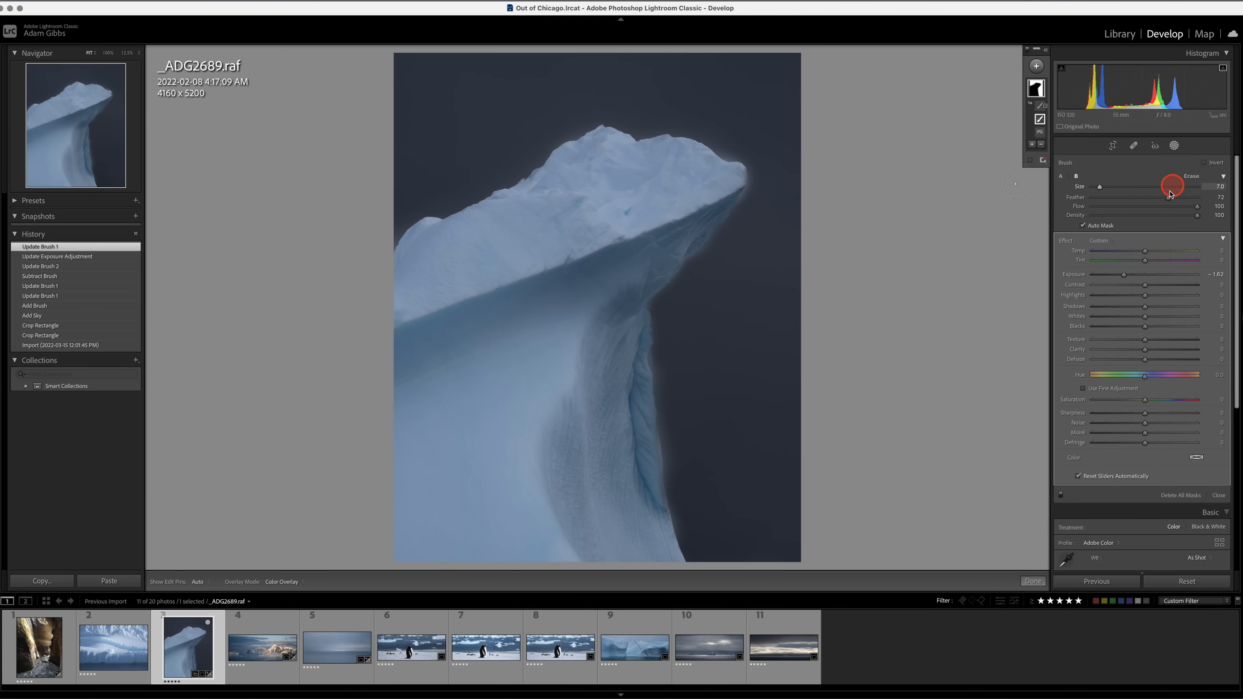
Set the brush feather to 43 and paint the sky mask closer along the iceberg's outer edge and tip.
left_click_drag(1169, 200, 1136, 199)
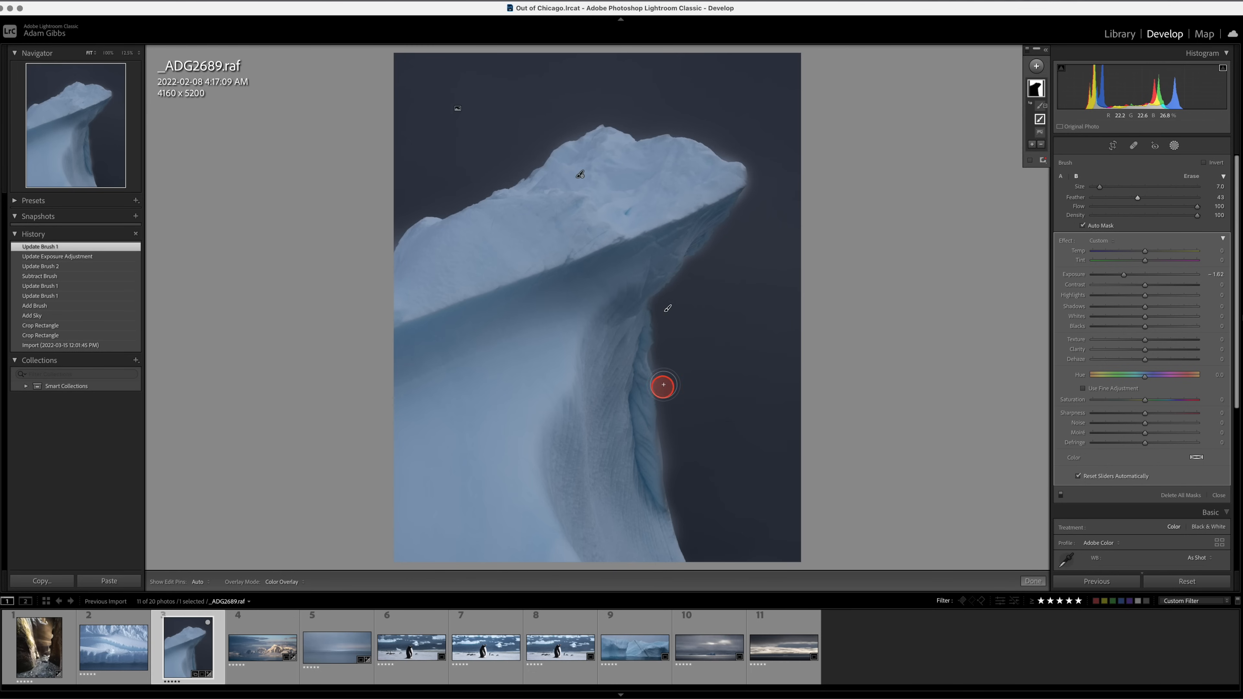
key("h")
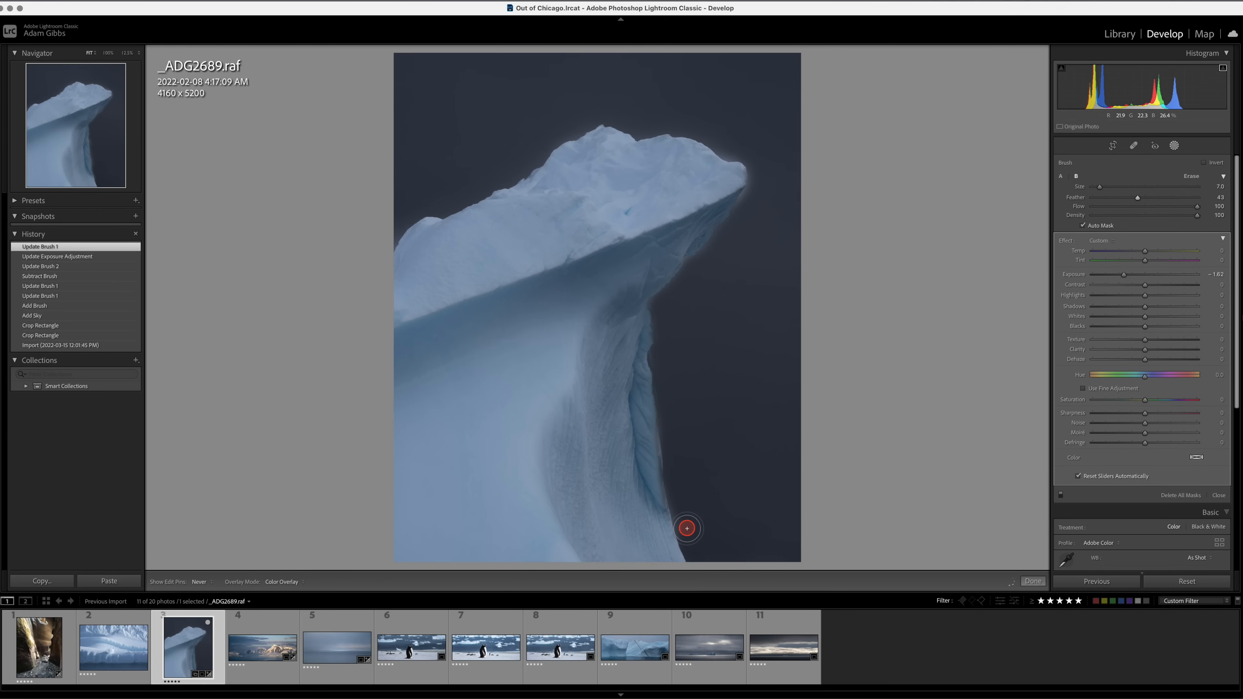
left_click_drag(687, 503, 687, 510)
mouse_move(711, 267)
left_mouse_down()
mouse_move(758, 192)
mouse_move(759, 162)
mouse_move(724, 146)
mouse_move(745, 148)
mouse_move(727, 133)
mouse_move(730, 146)
mouse_move(734, 122)
left_mouse_up()
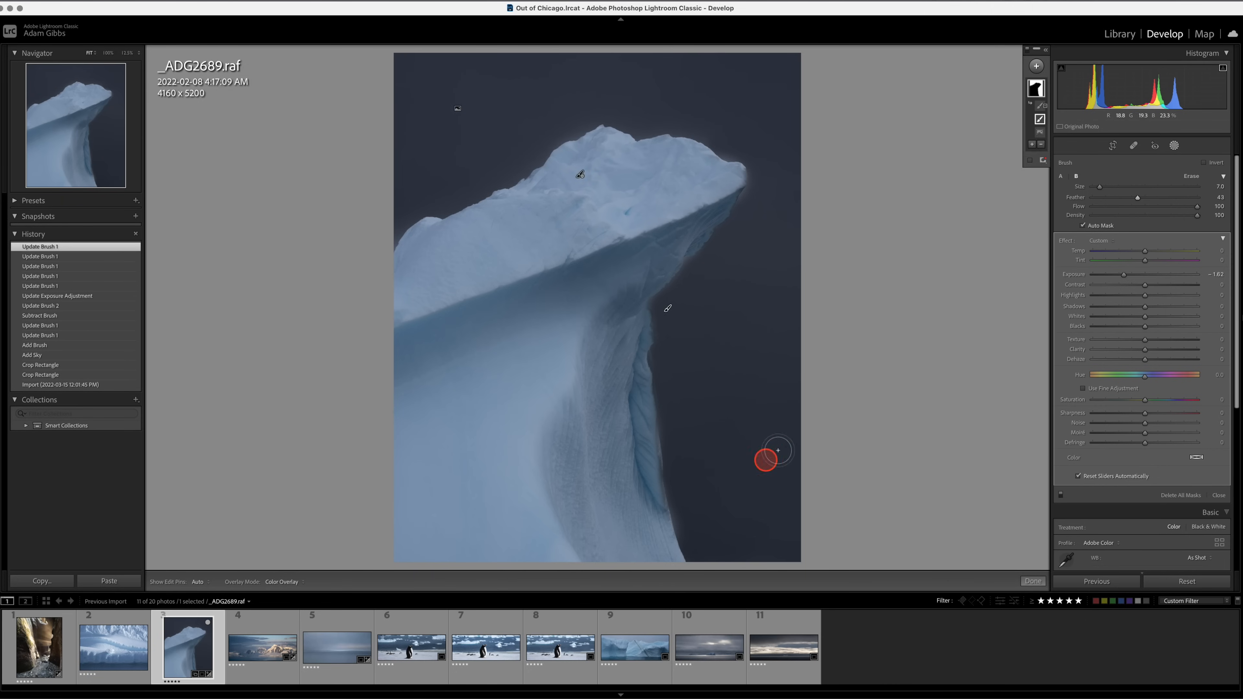
mouse_move(683, 510)
left_mouse_down()
mouse_move(692, 549)
mouse_move(681, 521)
left_mouse_up()
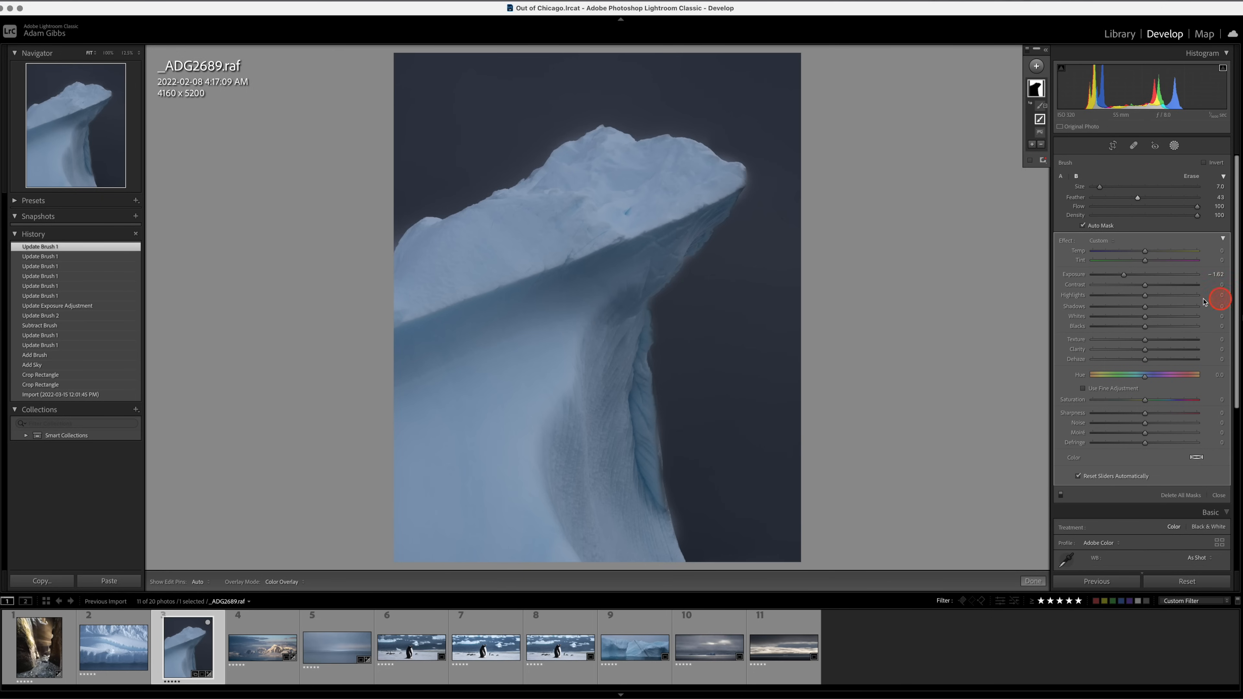
Set the sky mask's Exposure to -0.41 and Temp to -5, and brush in the sky beside the iceberg's tip.
left_click_drag(1124, 276, 1140, 277)
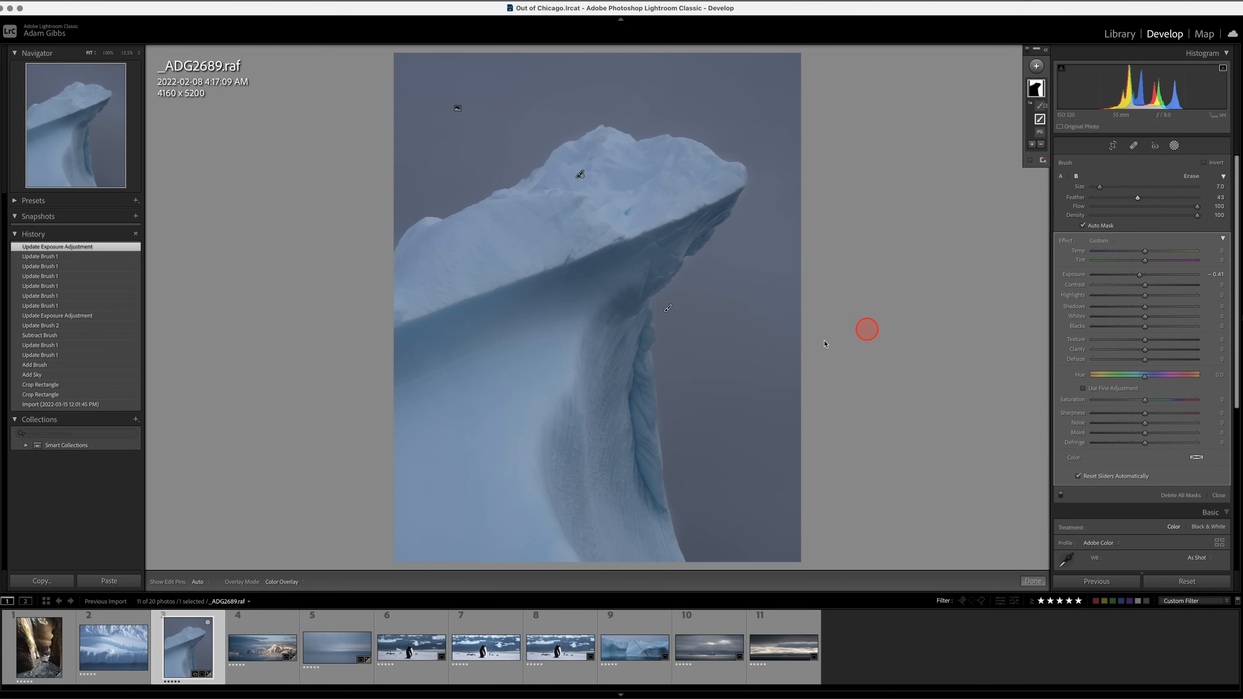
left_click(763, 202)
left_click_drag(763, 203, 774, 164)
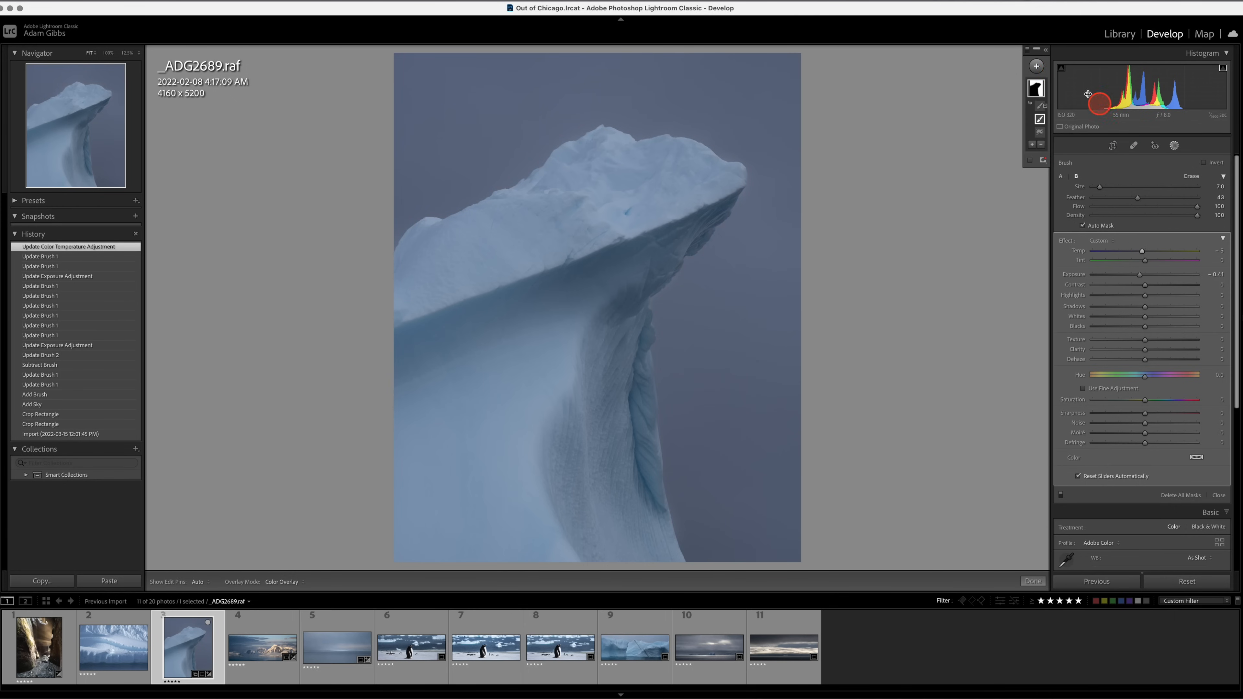
Create a second automatic sky mask and invert it so it covers the iceberg.
left_click(1037, 67)
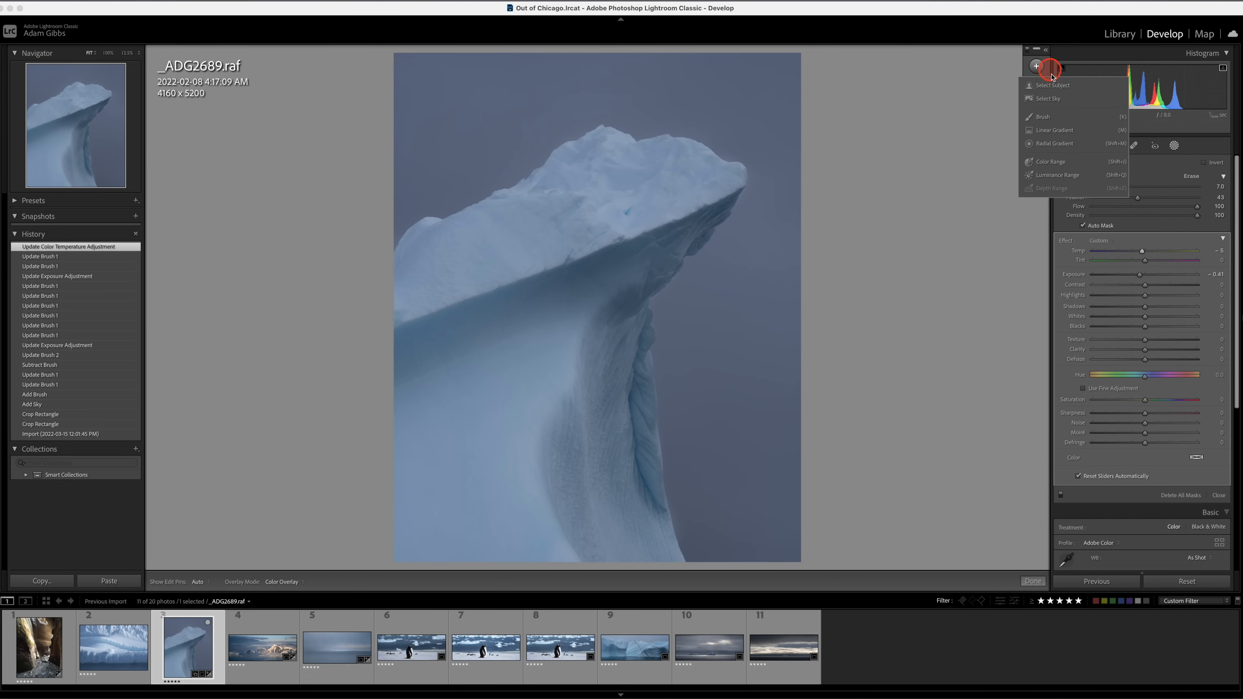
left_click(1047, 98)
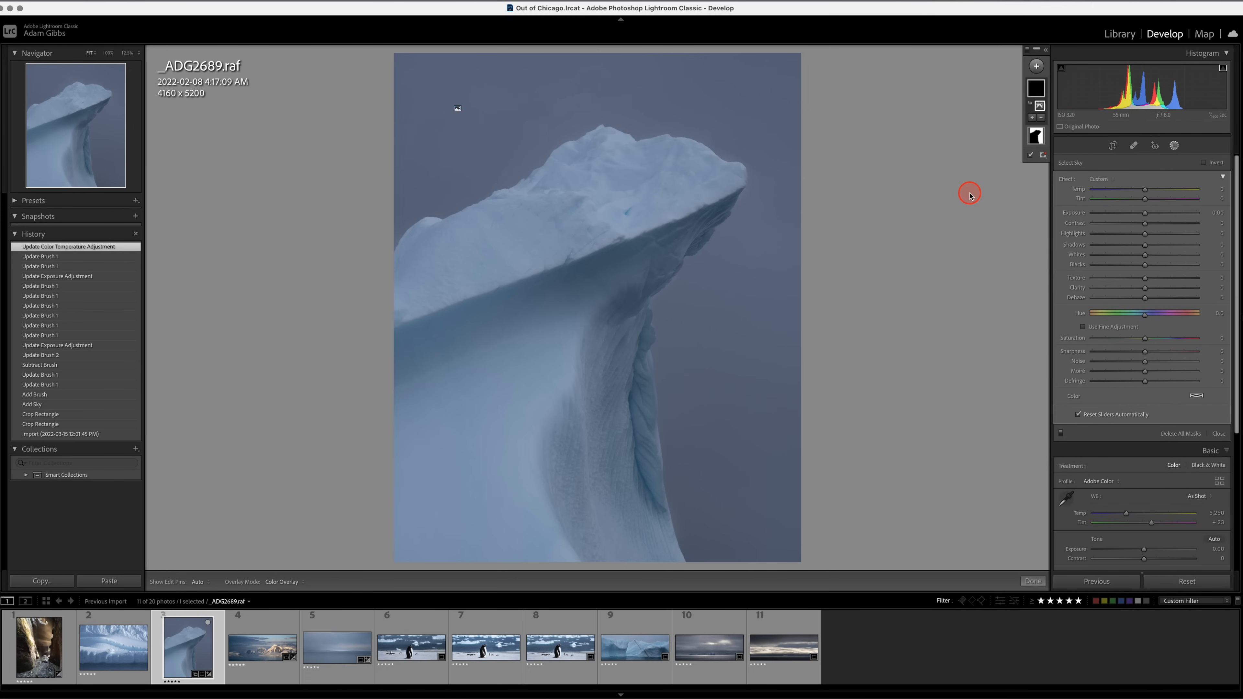
left_click(1204, 163)
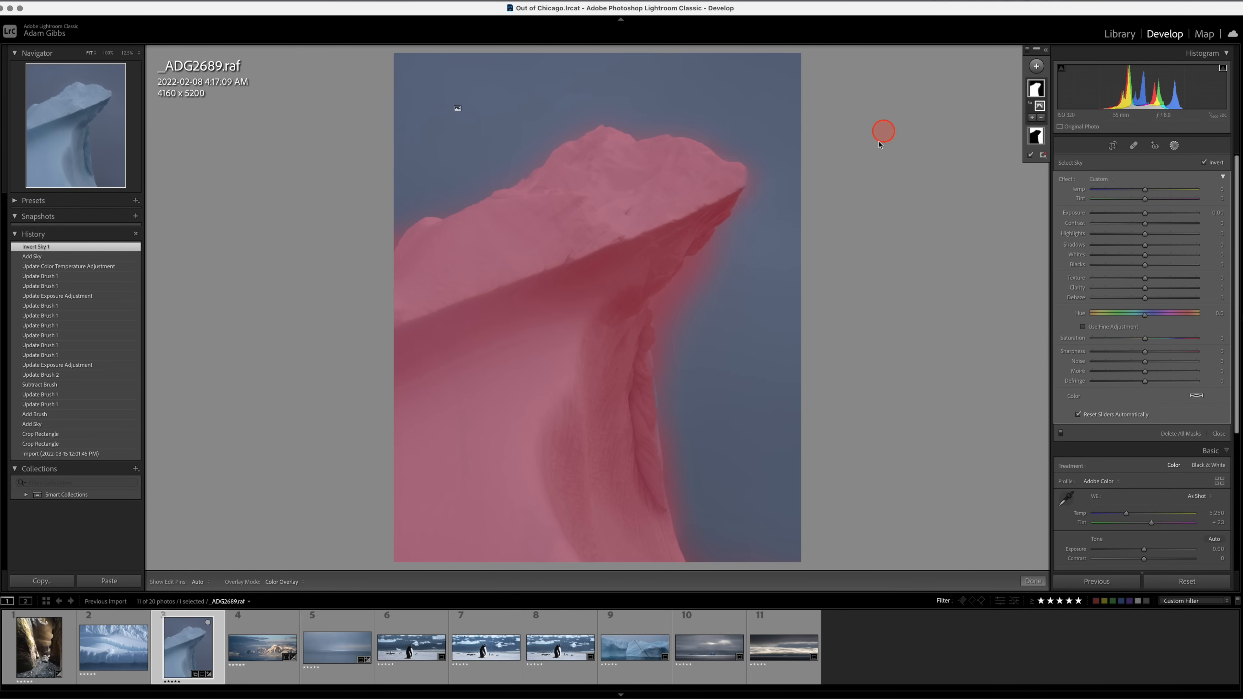
Subtract the spill around the iceberg's edges from the inverted mask with a brush.
left_click(1041, 117)
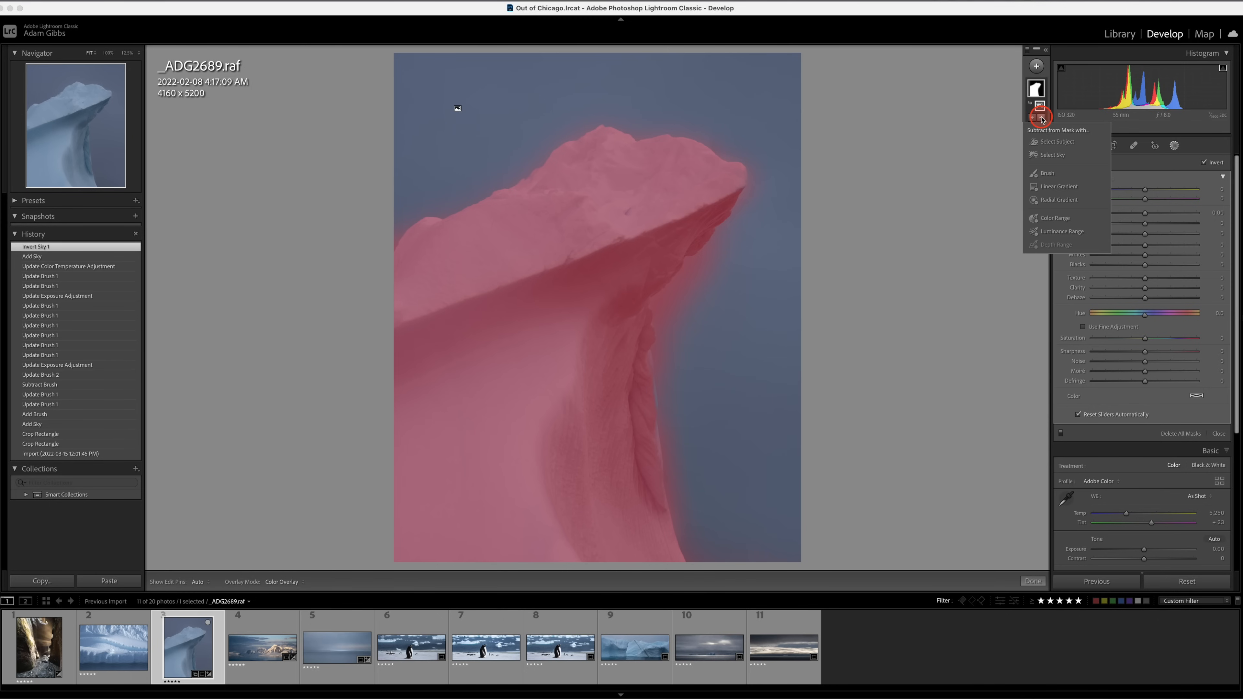
left_click(1045, 174)
key("h")
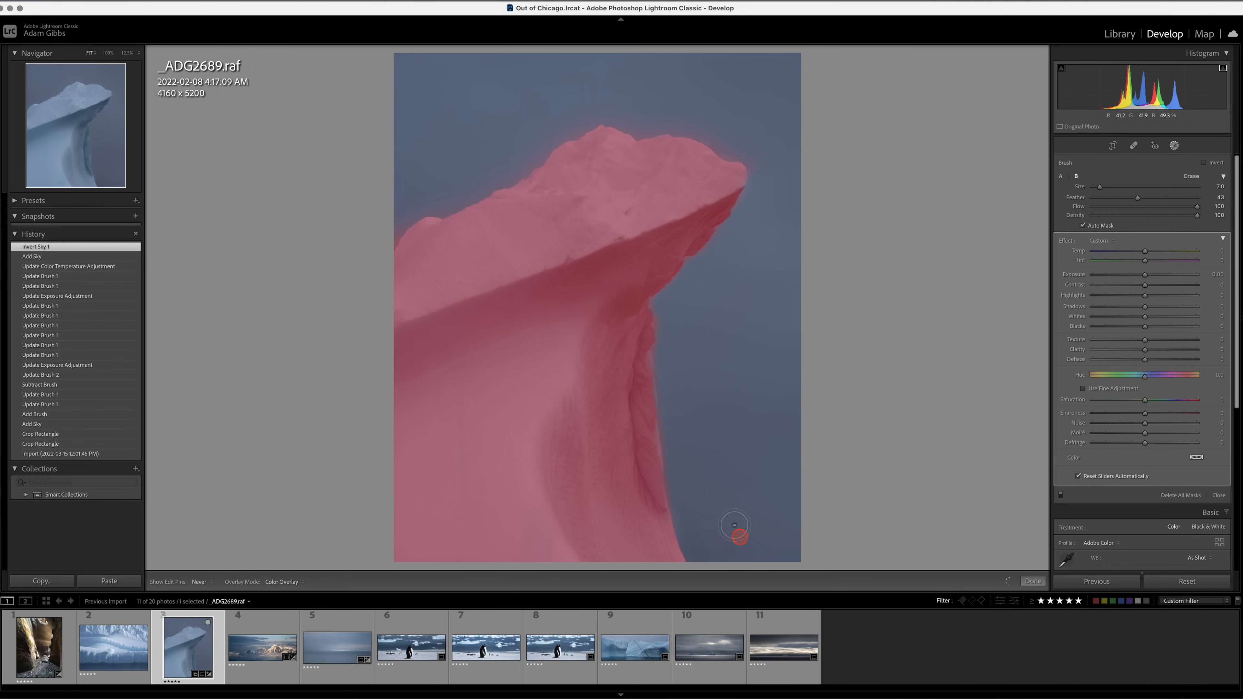
mouse_move(762, 182)
left_mouse_down()
mouse_move(712, 110)
mouse_move(591, 105)
left_mouse_up()
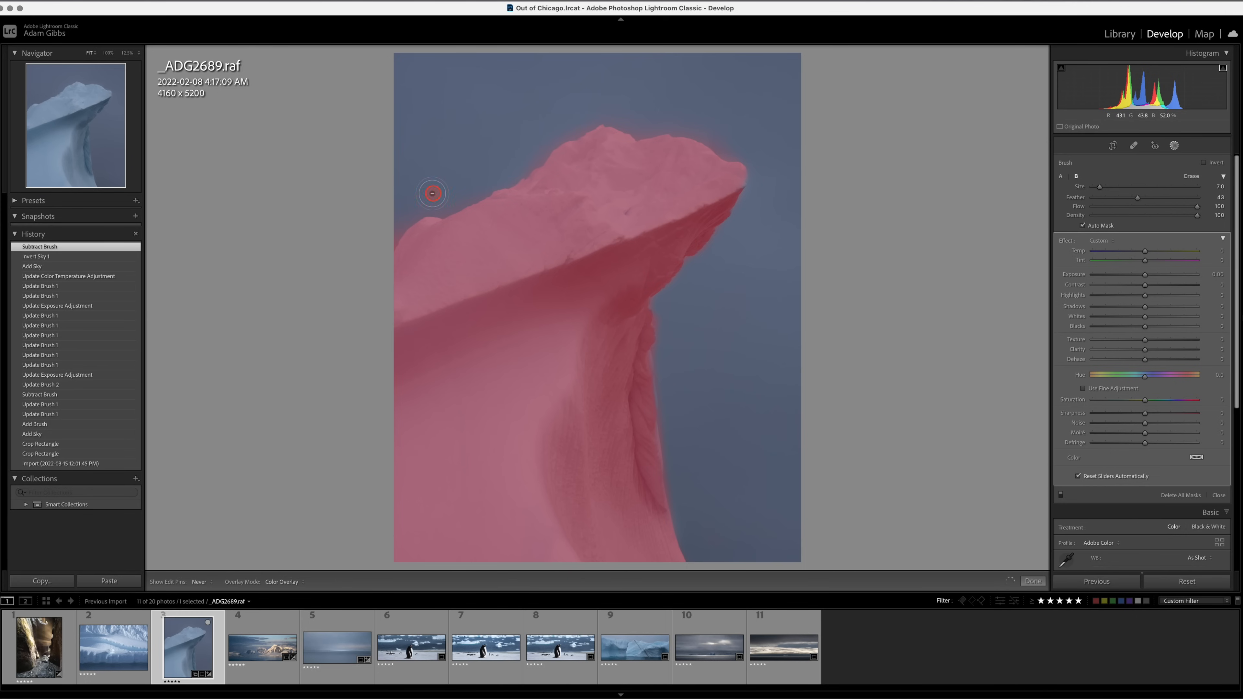
mouse_move(389, 220)
left_mouse_down()
mouse_move(375, 250)
mouse_move(382, 236)
left_mouse_up()
left_click_drag(418, 203, 357, 239)
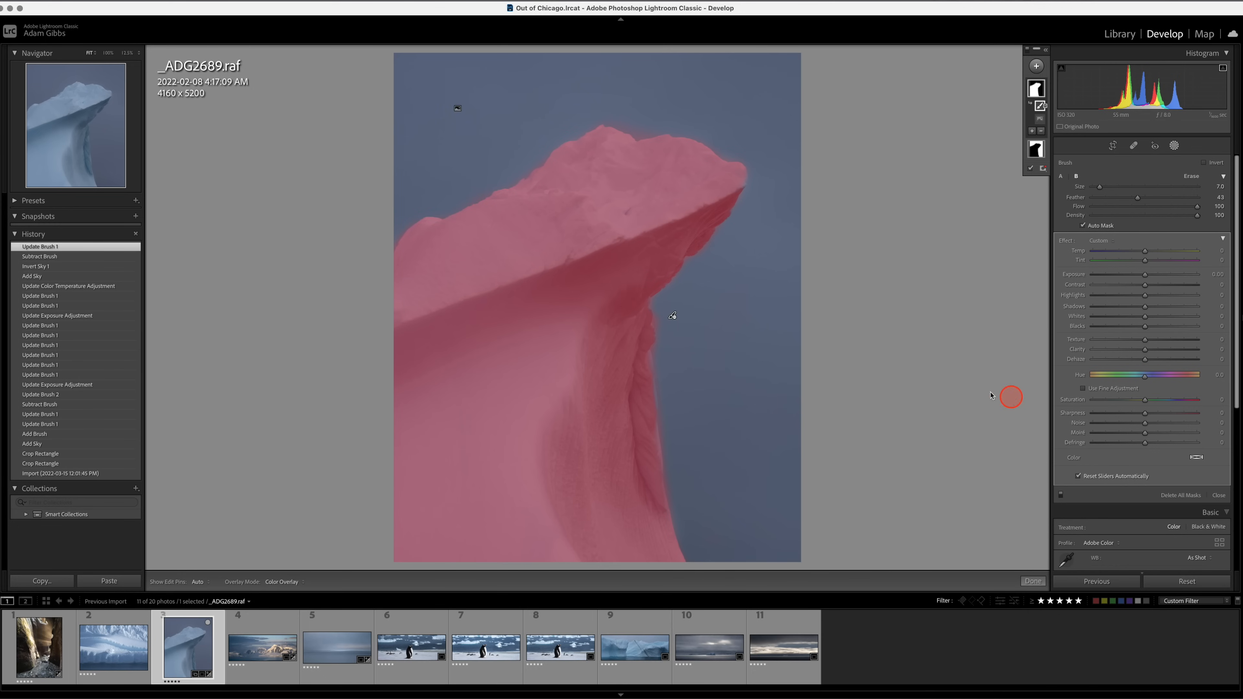
left_click_drag(666, 324, 666, 314)
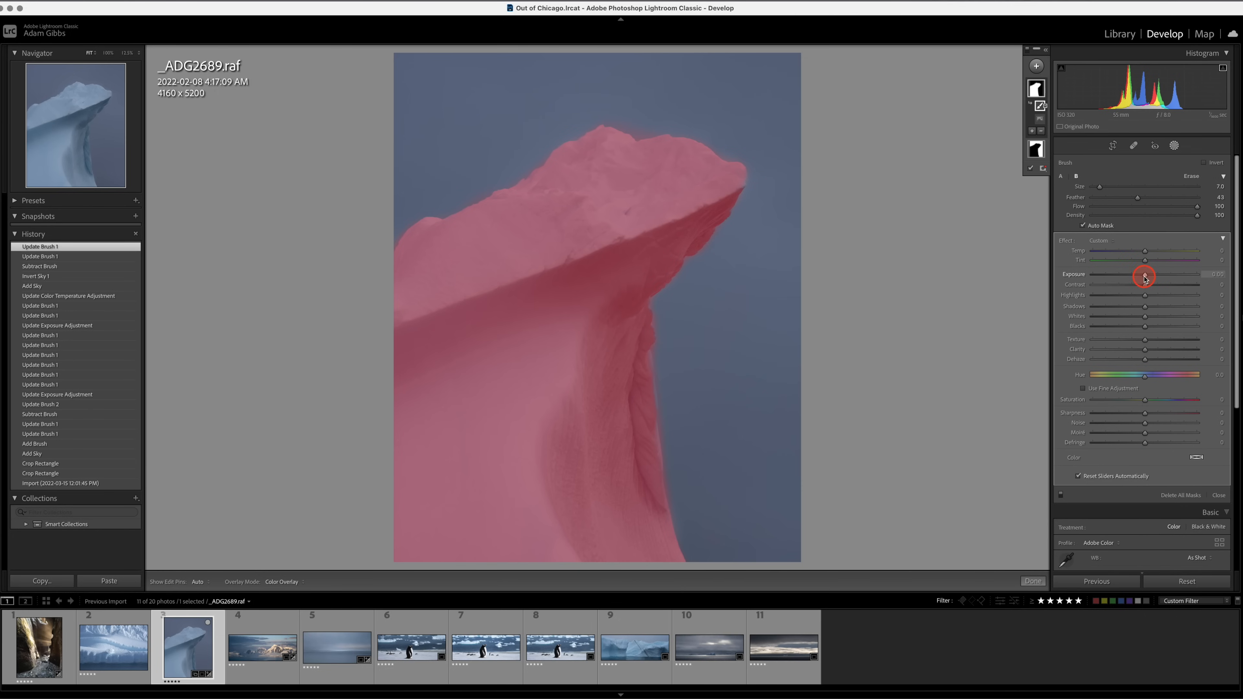
Adjust the iceberg mask to Exposure 0.39, Contrast 36, Highlights 20, Clarity 17 and Dehaze 7.
left_click_drag(1144, 278, 1151, 277)
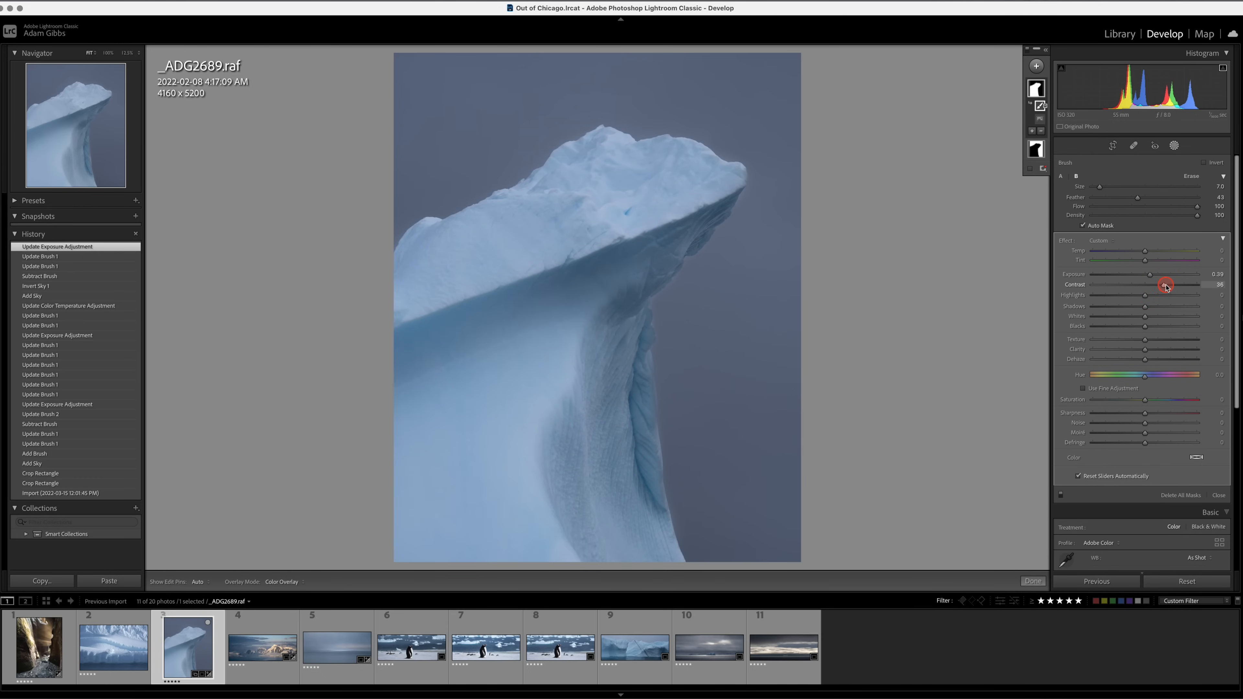
left_click(1146, 296)
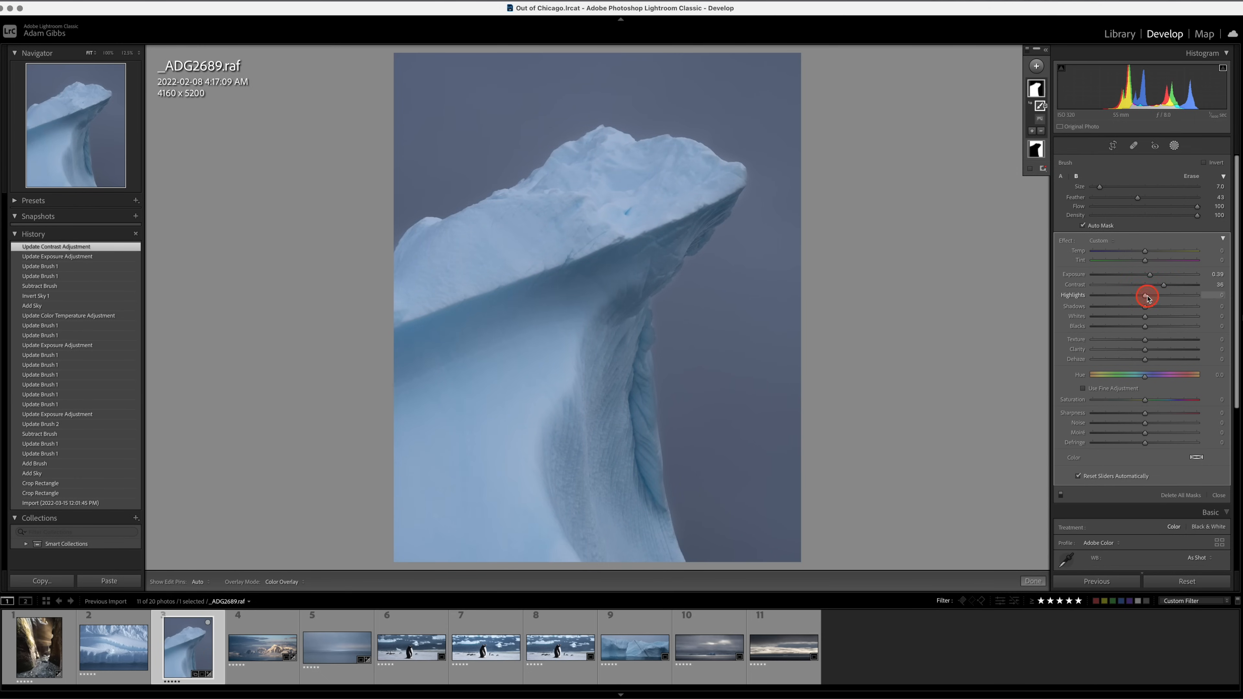
left_click_drag(1149, 297, 1155, 297)
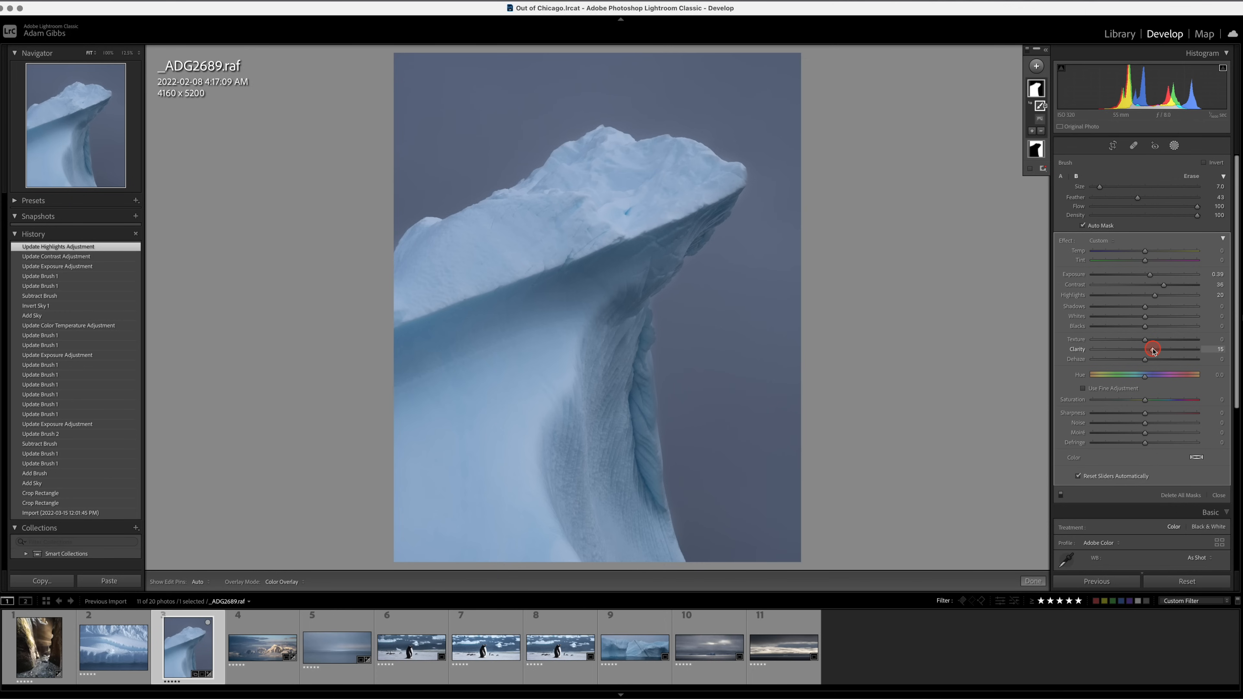
left_click_drag(1144, 360, 1147, 362)
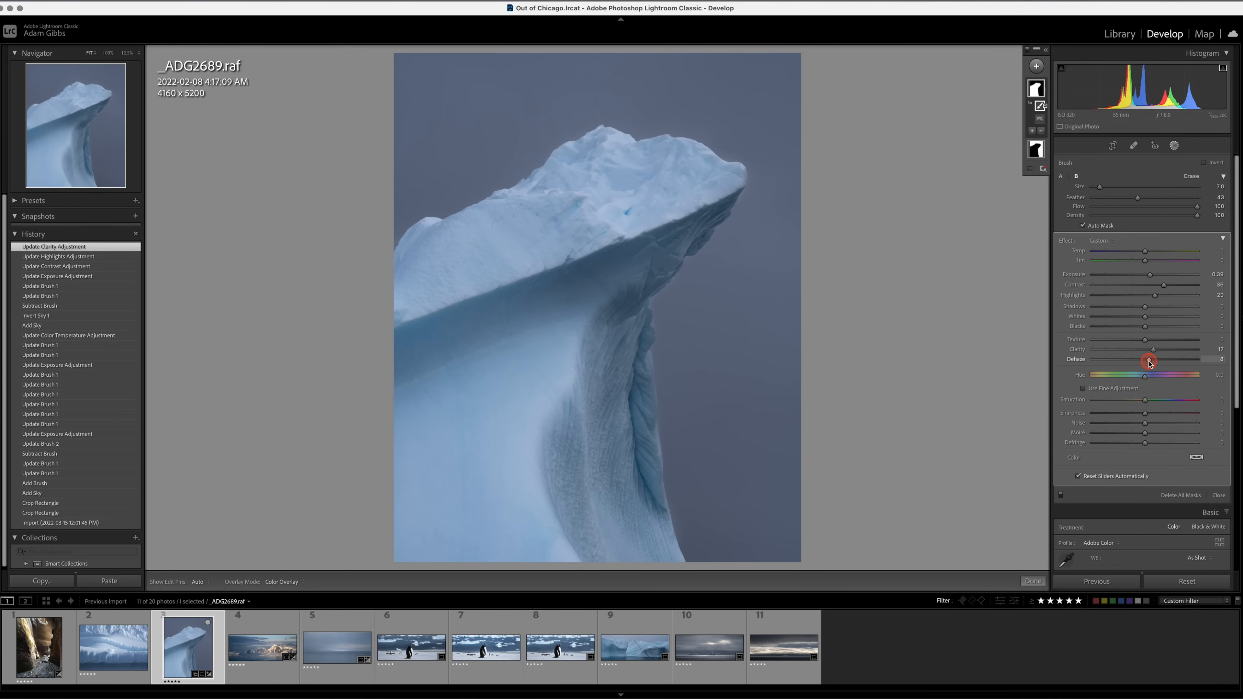
left_click_drag(1148, 362, 1148, 362)
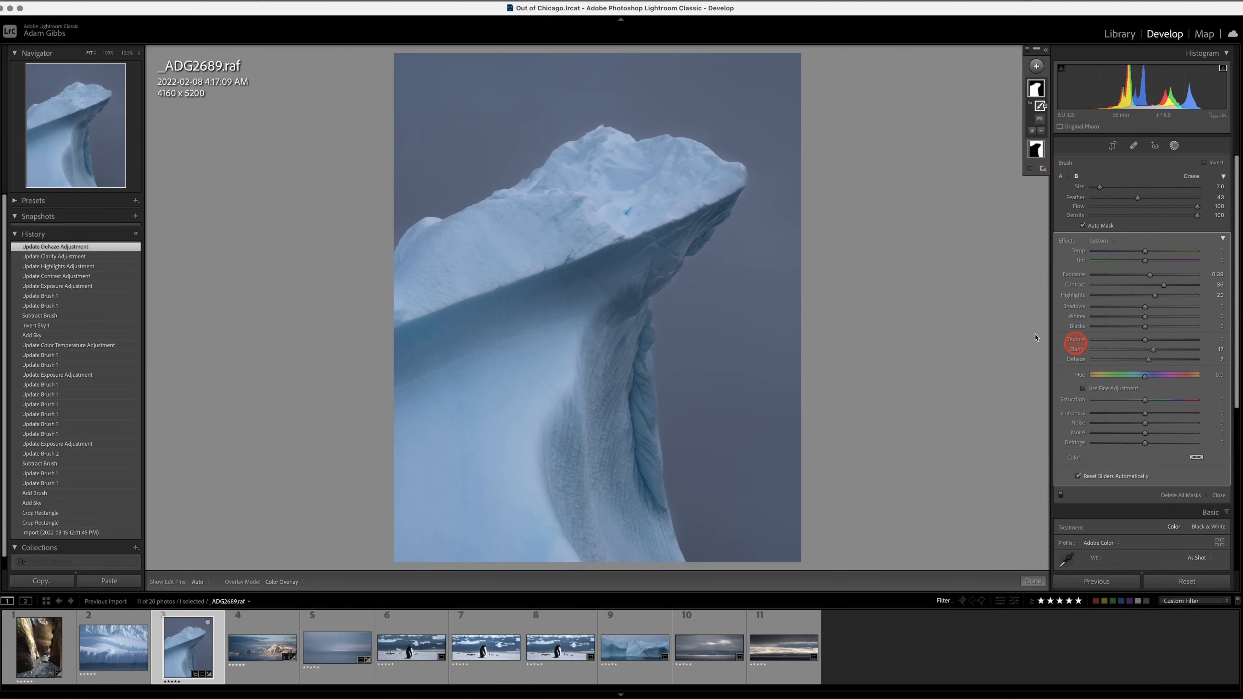
Examine the mask transition along the iceberg's edge at 100% zoom, from the top down to the base.
left_click(108, 54)
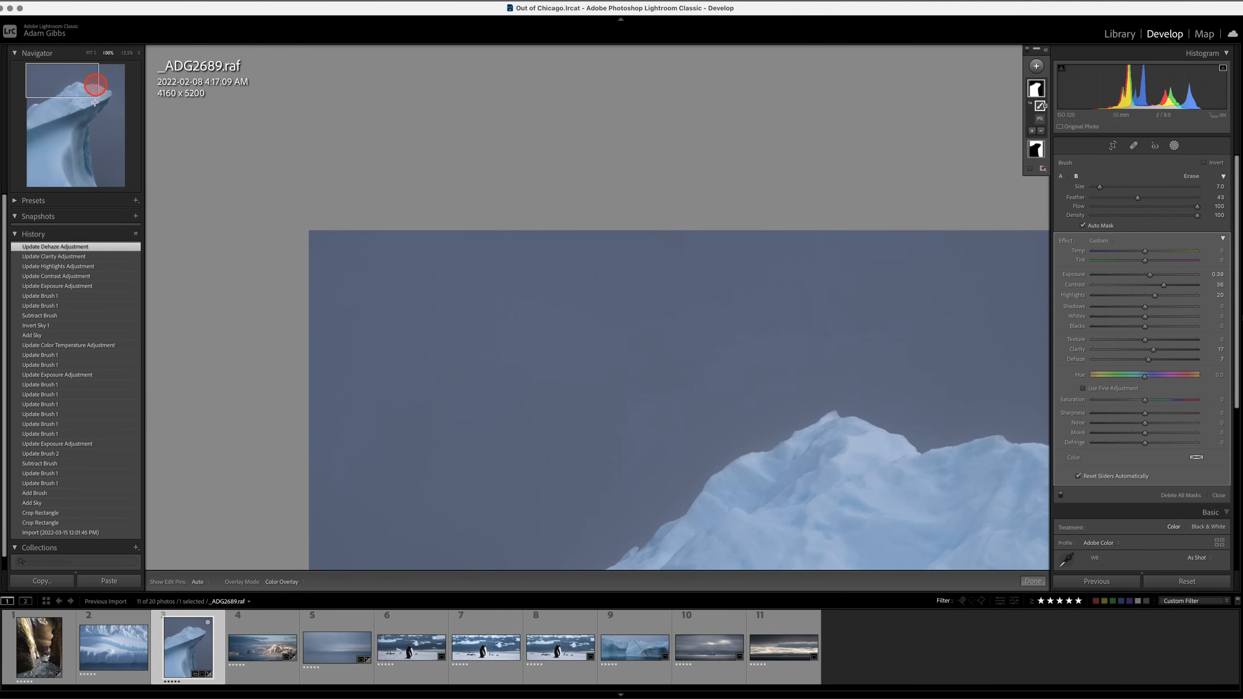
left_click(83, 122)
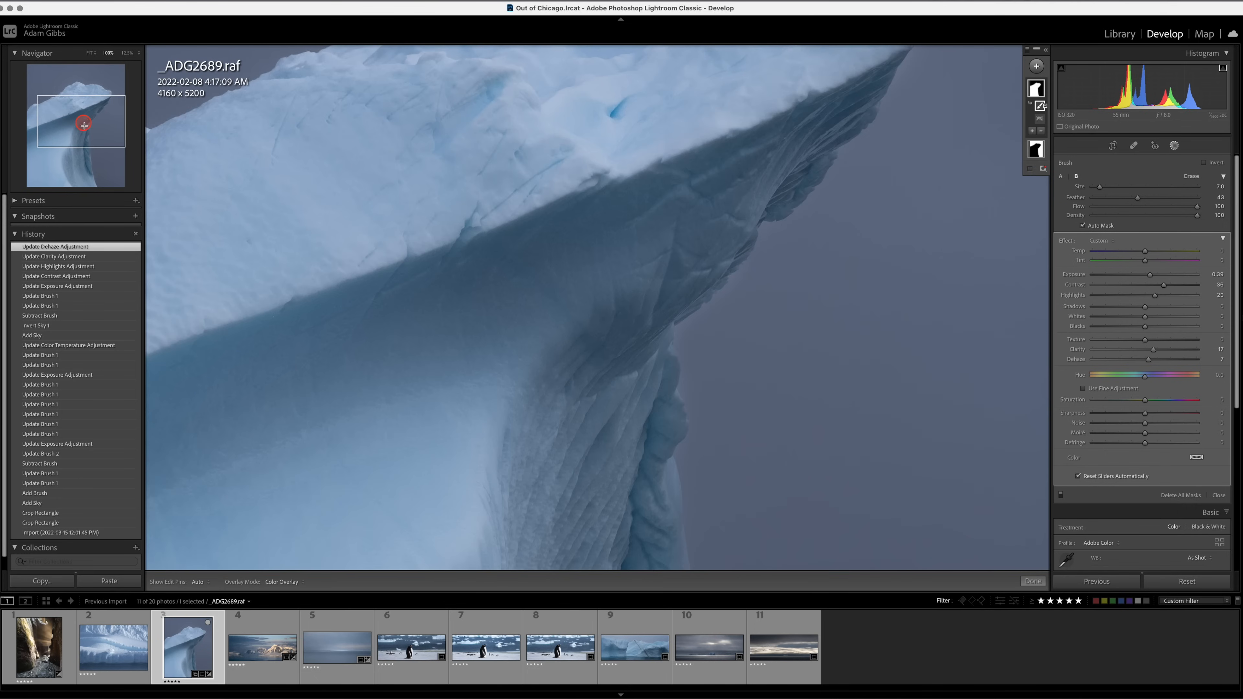
left_click_drag(83, 122, 85, 164)
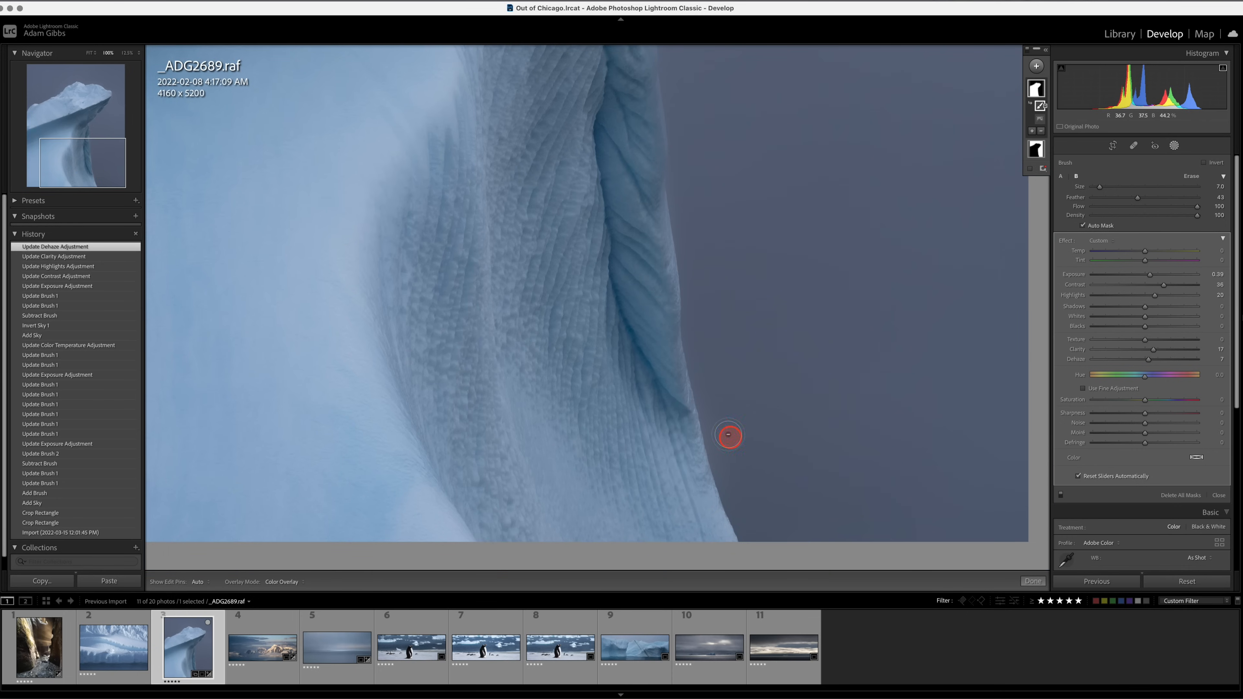
Recheck the iceberg's mask edge at 100% zoom up to the peak, returning to the whole-photo view.
left_click(91, 135)
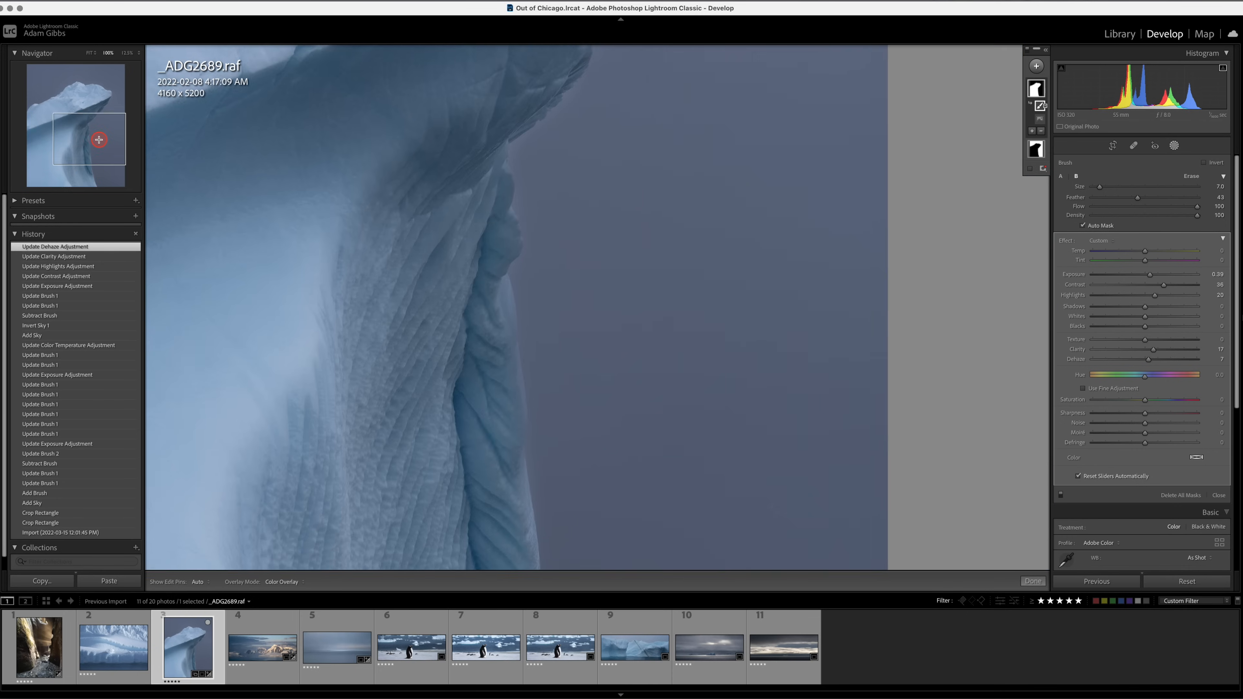
left_click_drag(99, 134, 99, 100)
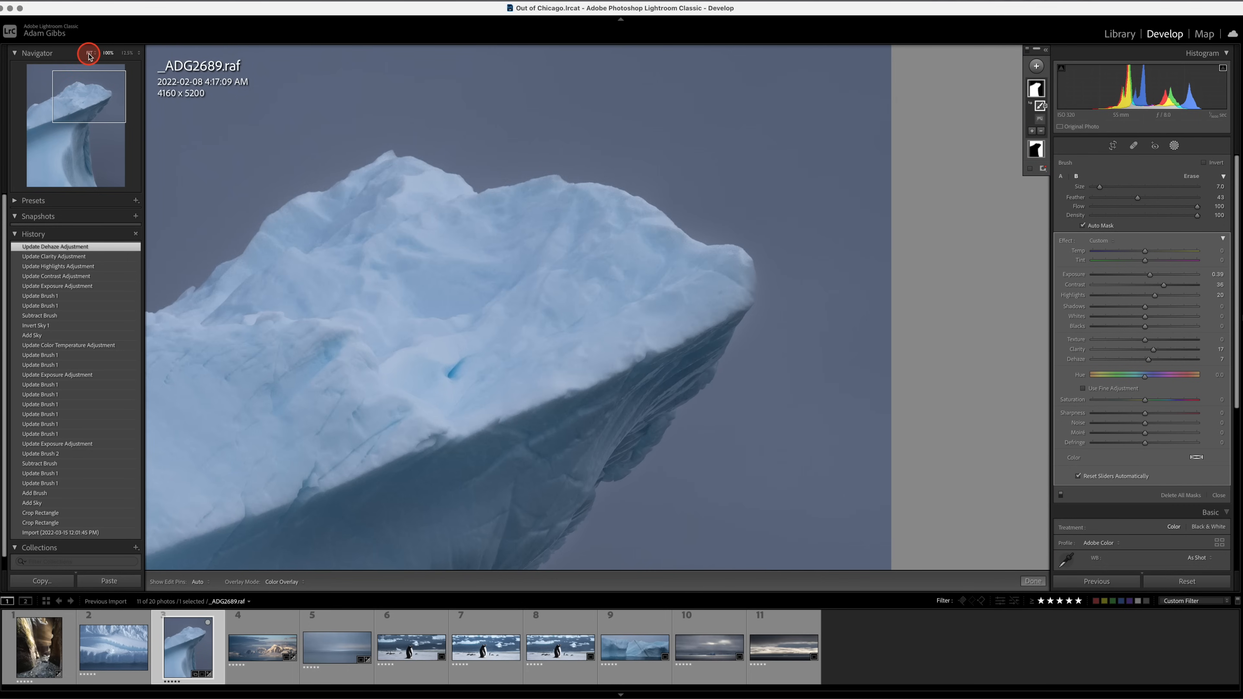
left_click_drag(96, 99, 85, 136)
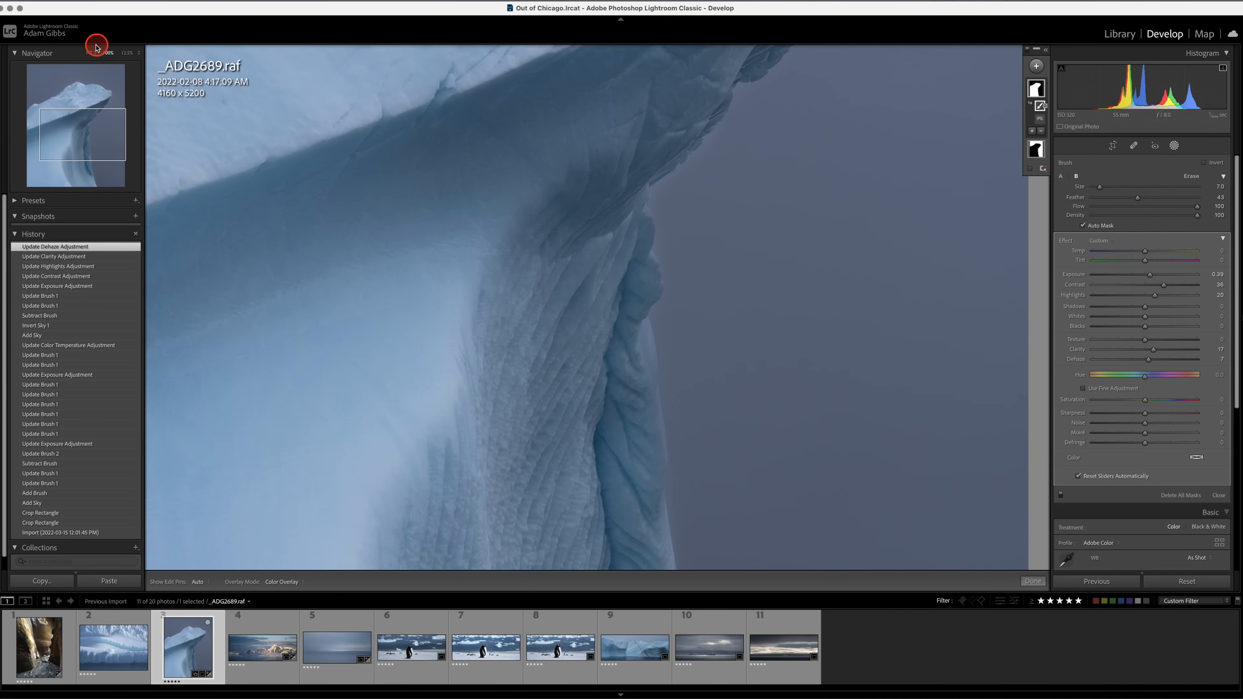
left_click(90, 53)
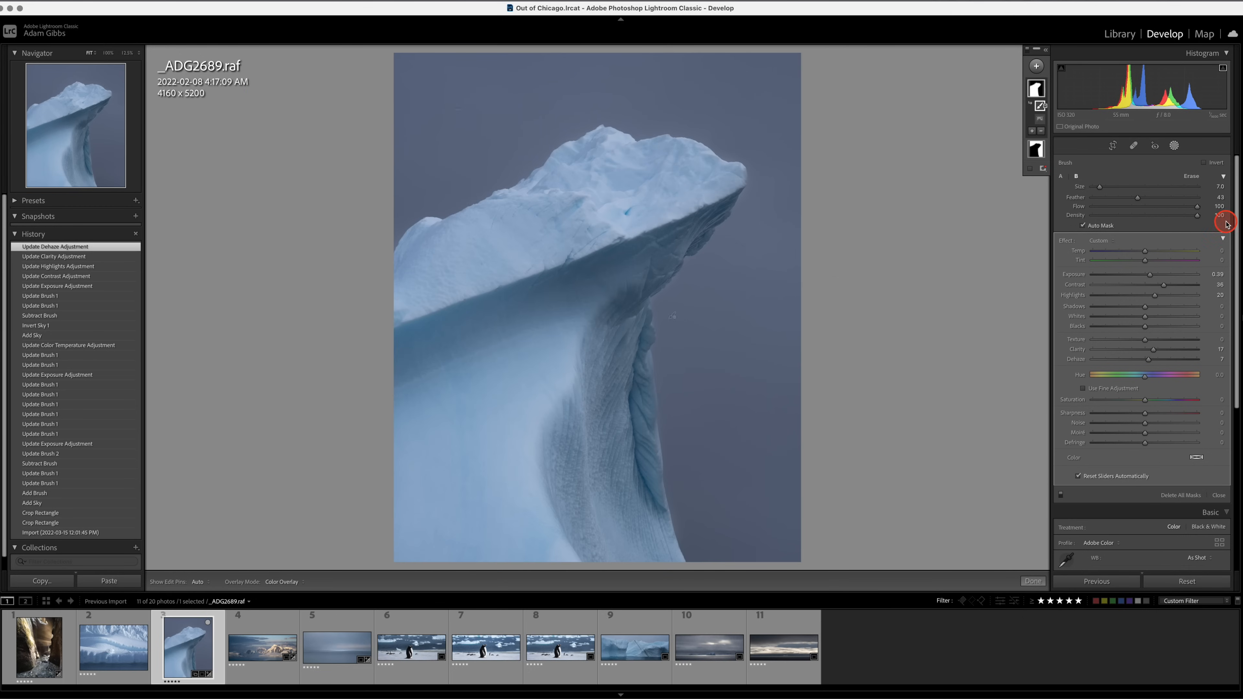
Add a large radial gradient mask centred on the iceberg and invert it so it affects the photo's outer edges.
left_click(1036, 65)
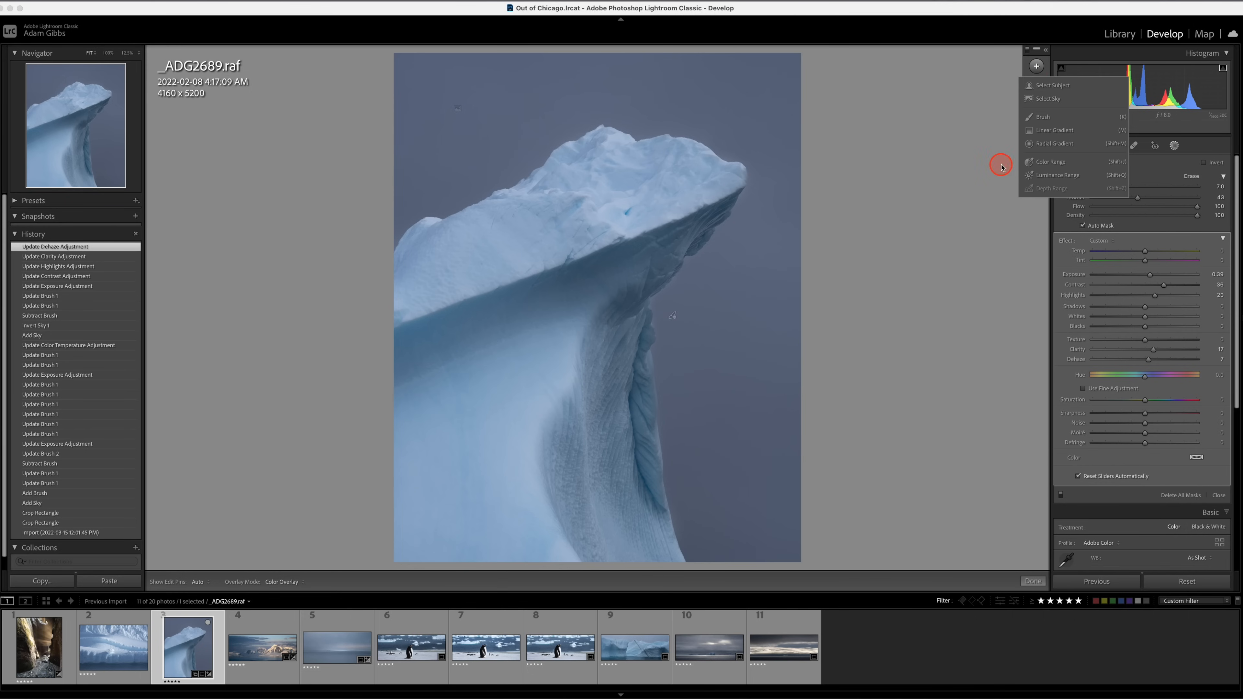
left_click(1053, 144)
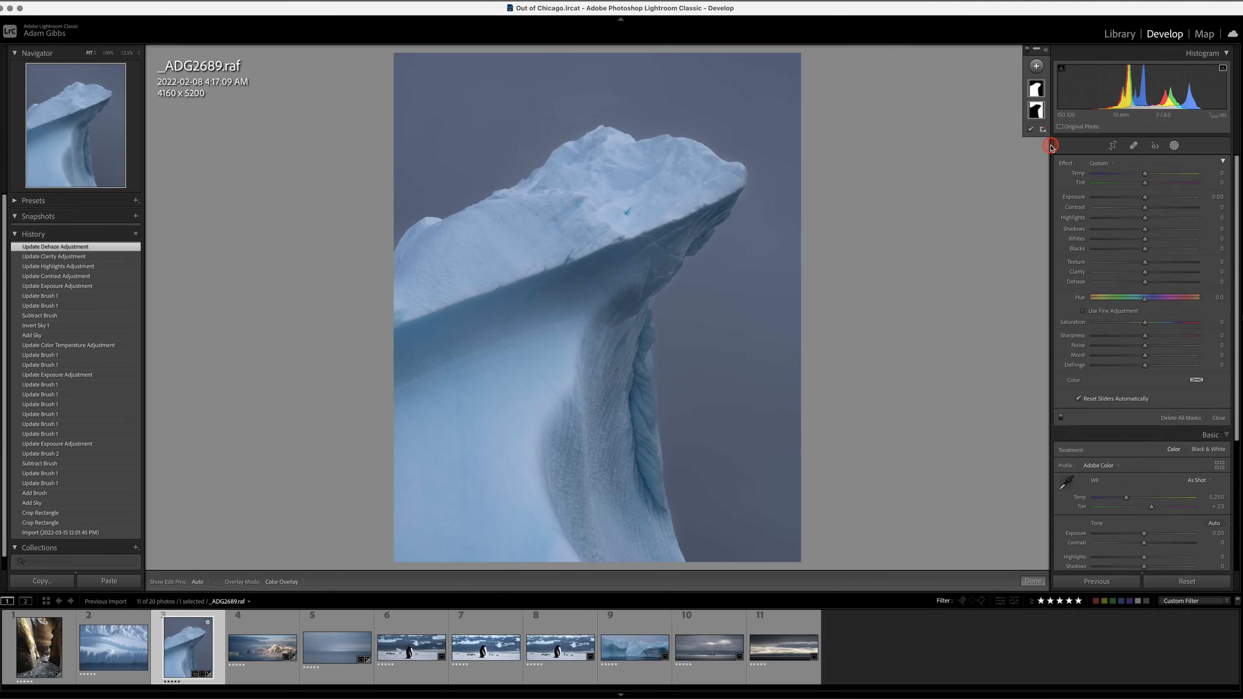
left_click_drag(604, 239, 823, 527)
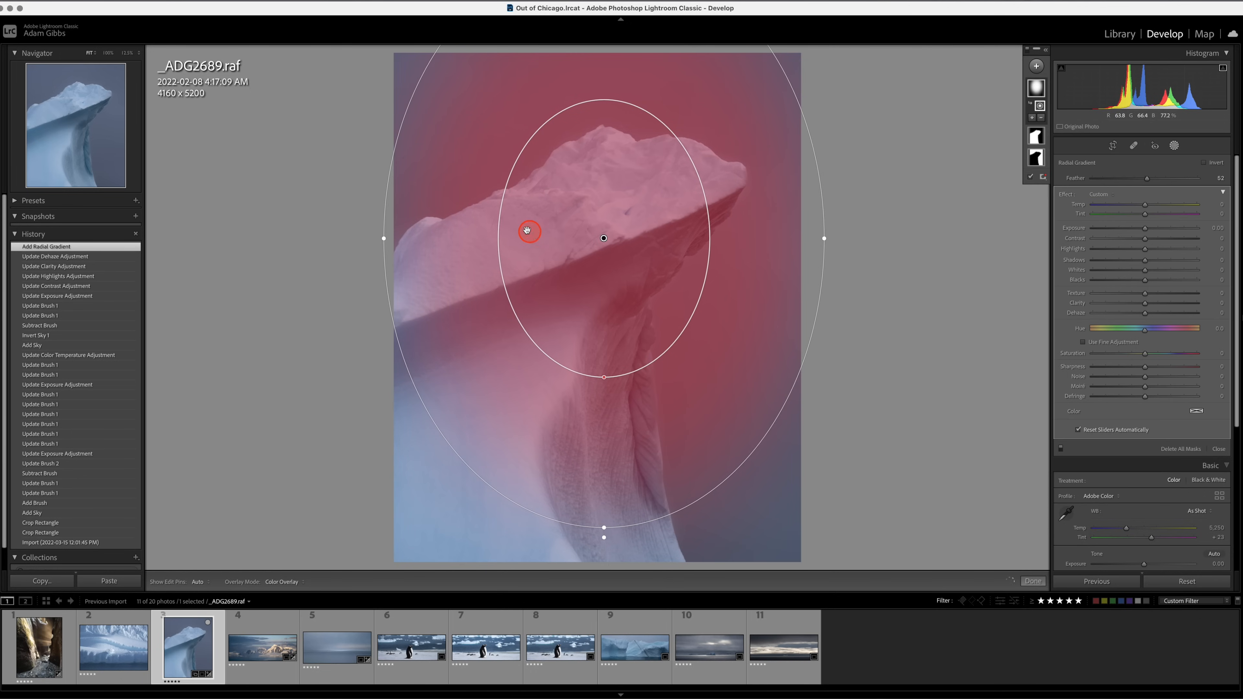
left_click(127, 52)
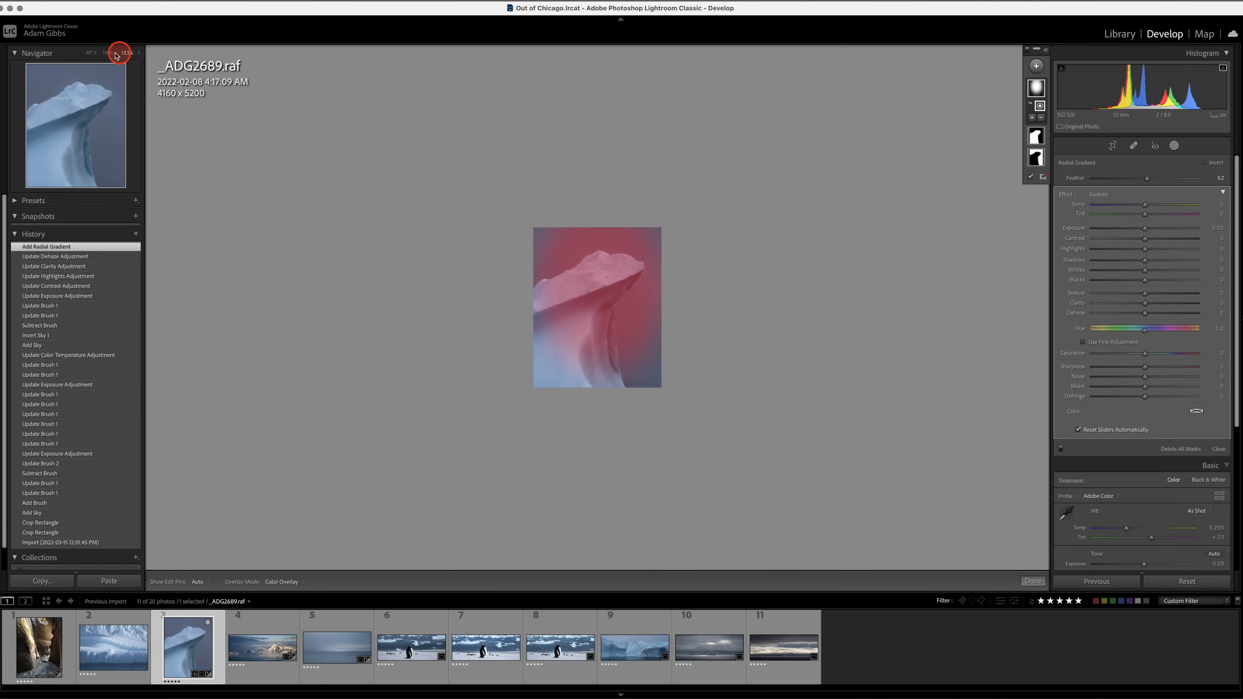
left_click_drag(599, 285, 594, 306)
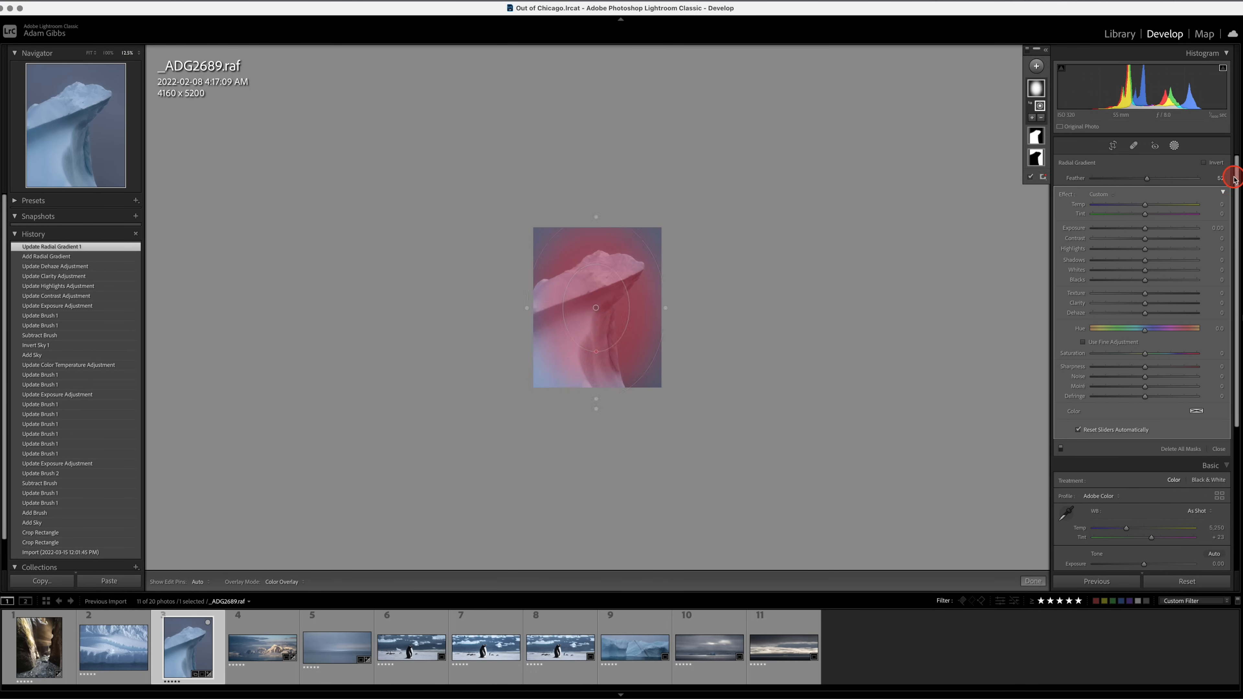
left_click(1204, 163)
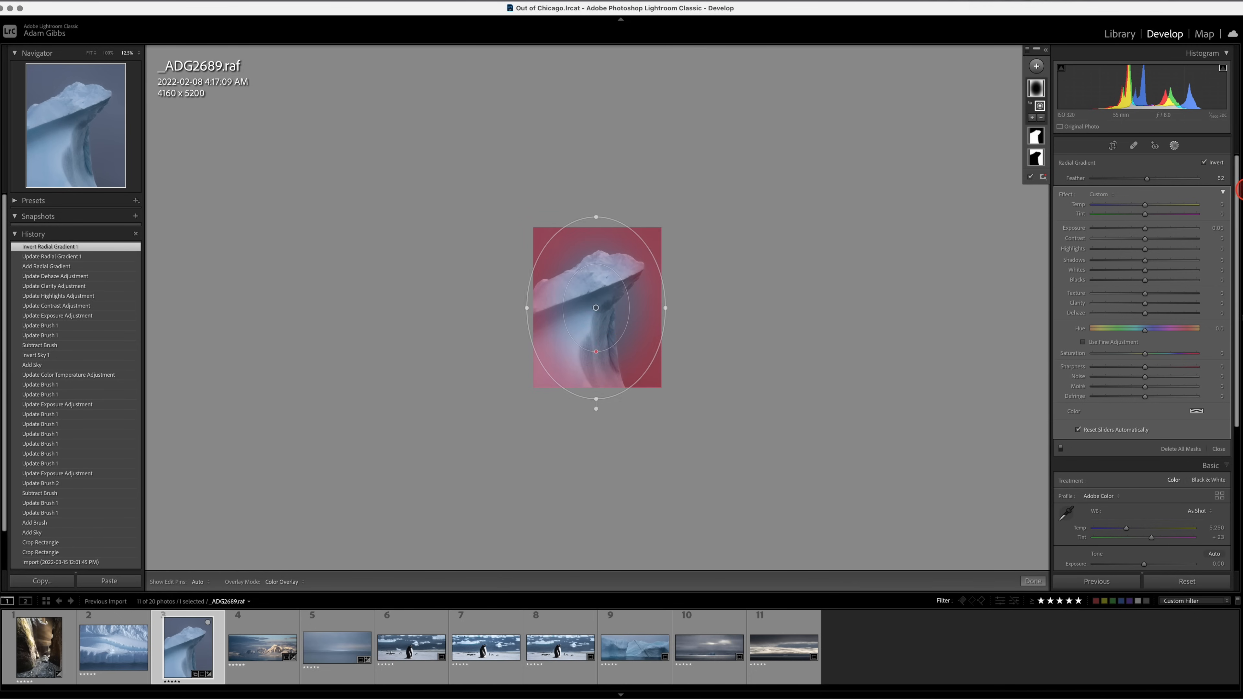
Darken the photo's outer edges by setting the inverted radial gradient's Exposure to -0.14.
left_click(1145, 229)
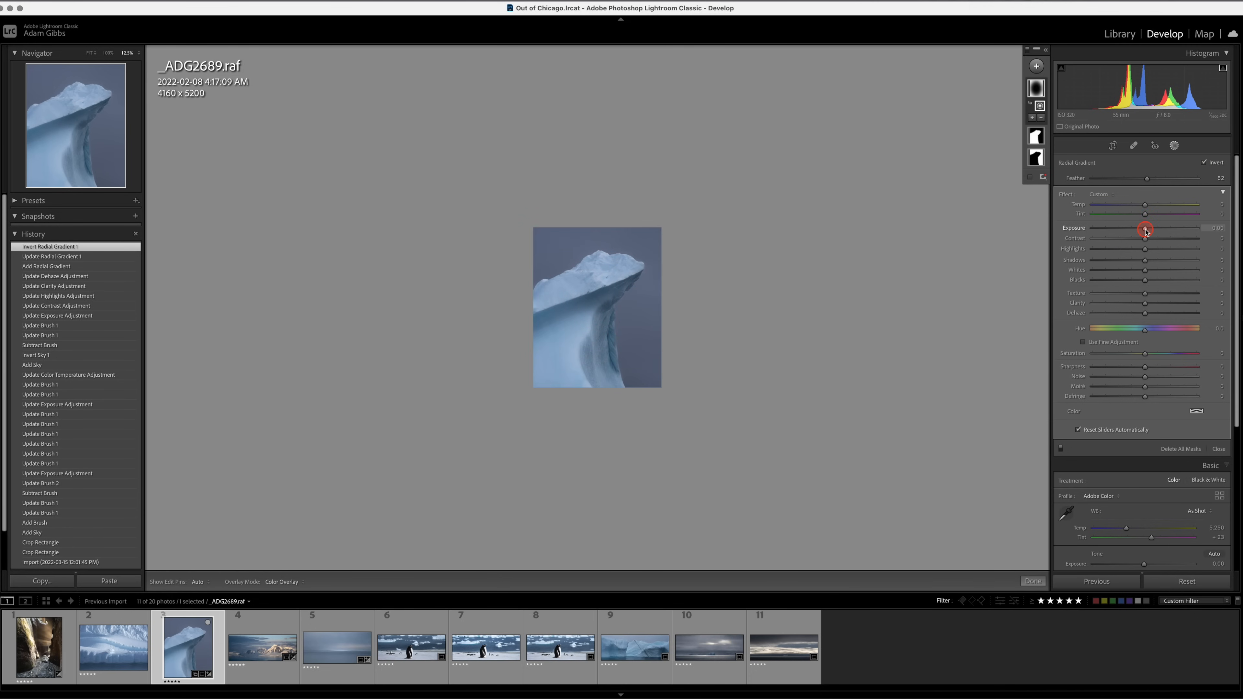
left_click_drag(1145, 230, 1143, 231)
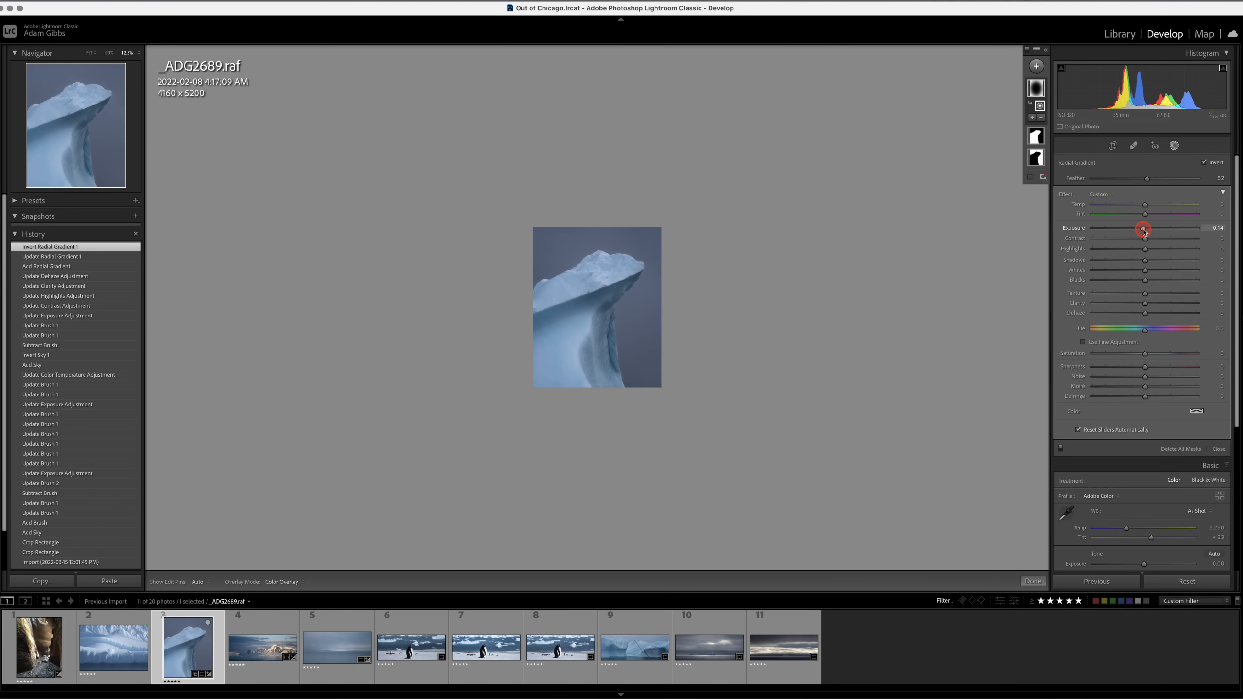
left_click_drag(1143, 230, 1143, 230)
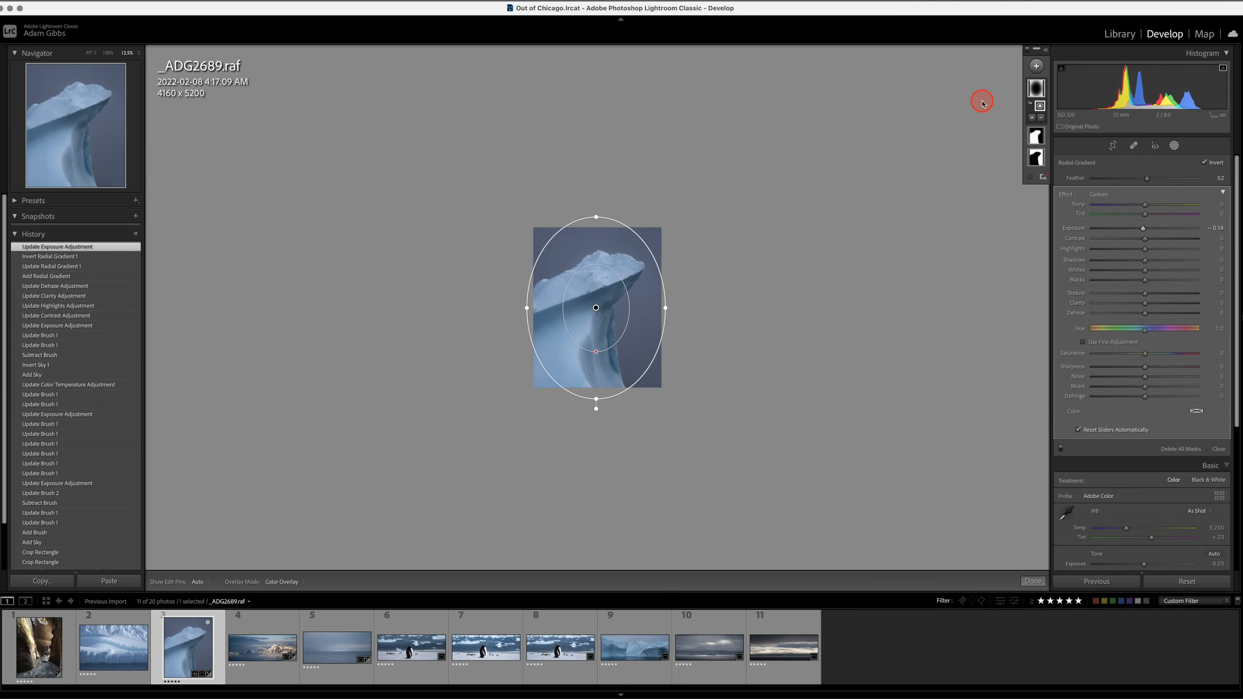
Readjust the original sky mask to Exposure -0.30 and Temp -8.
left_click(1031, 138)
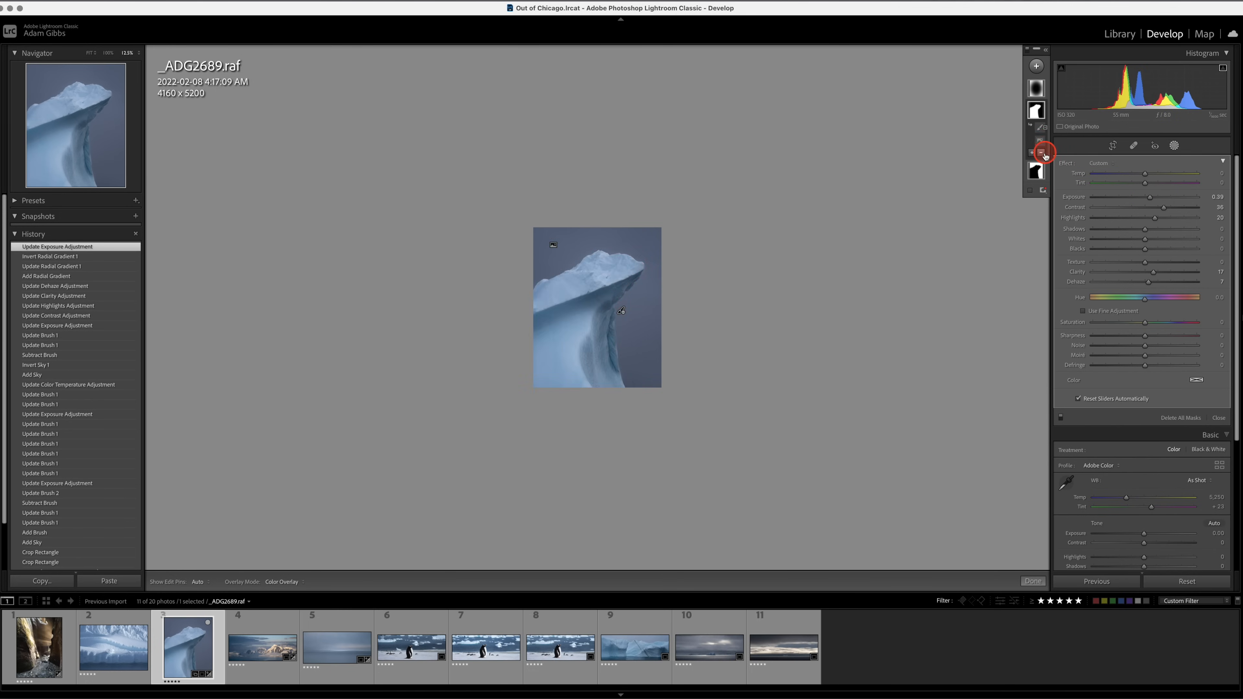
left_click(1035, 170)
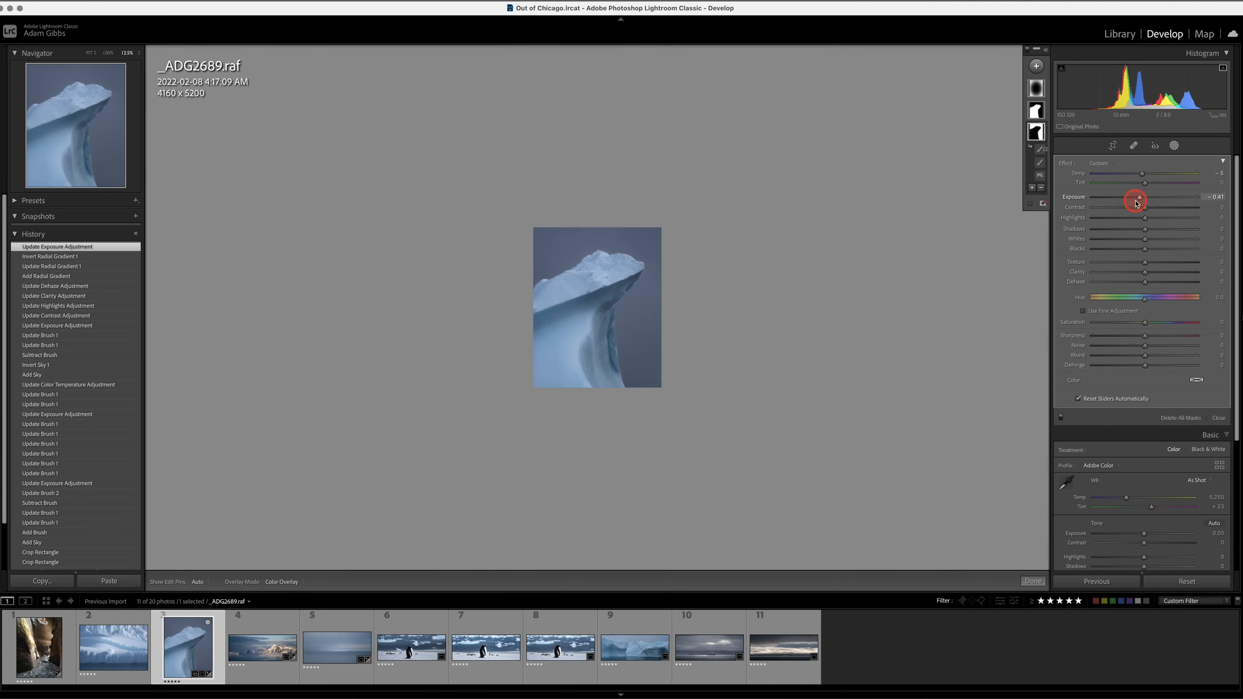
left_click_drag(1140, 199, 1143, 178)
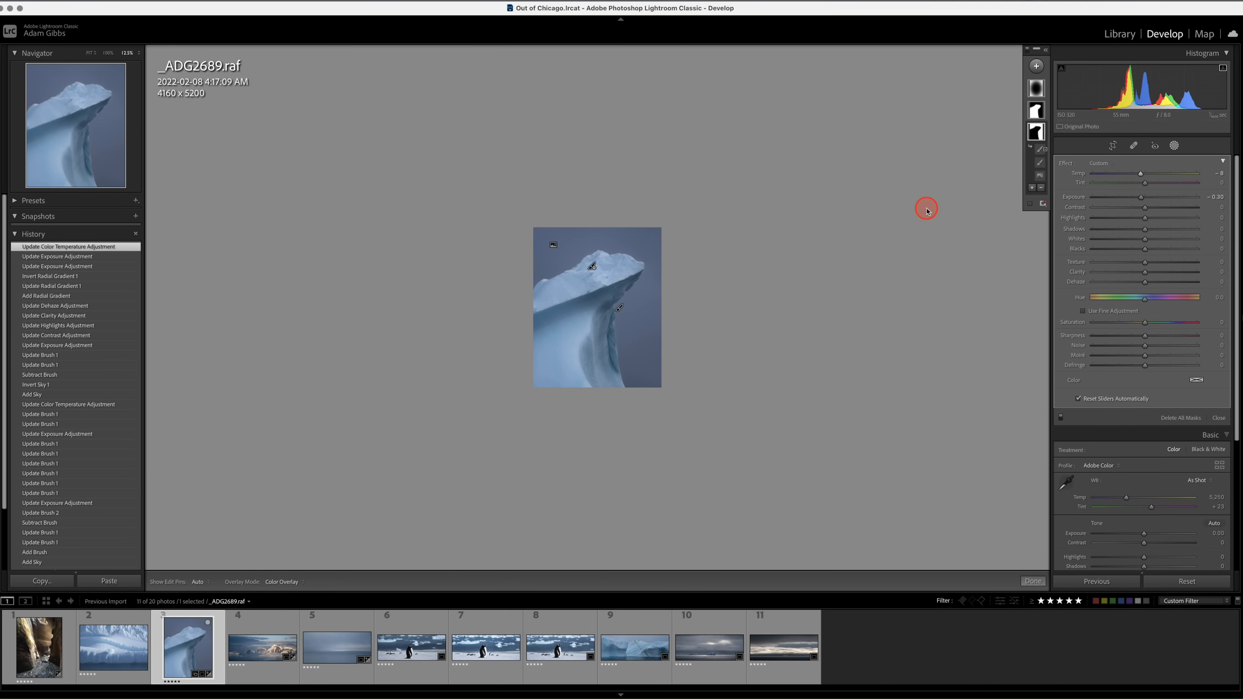
Add a small radial gradient over the iceberg's central column, set its Whites to 6 and finish masking.
left_click(1036, 66)
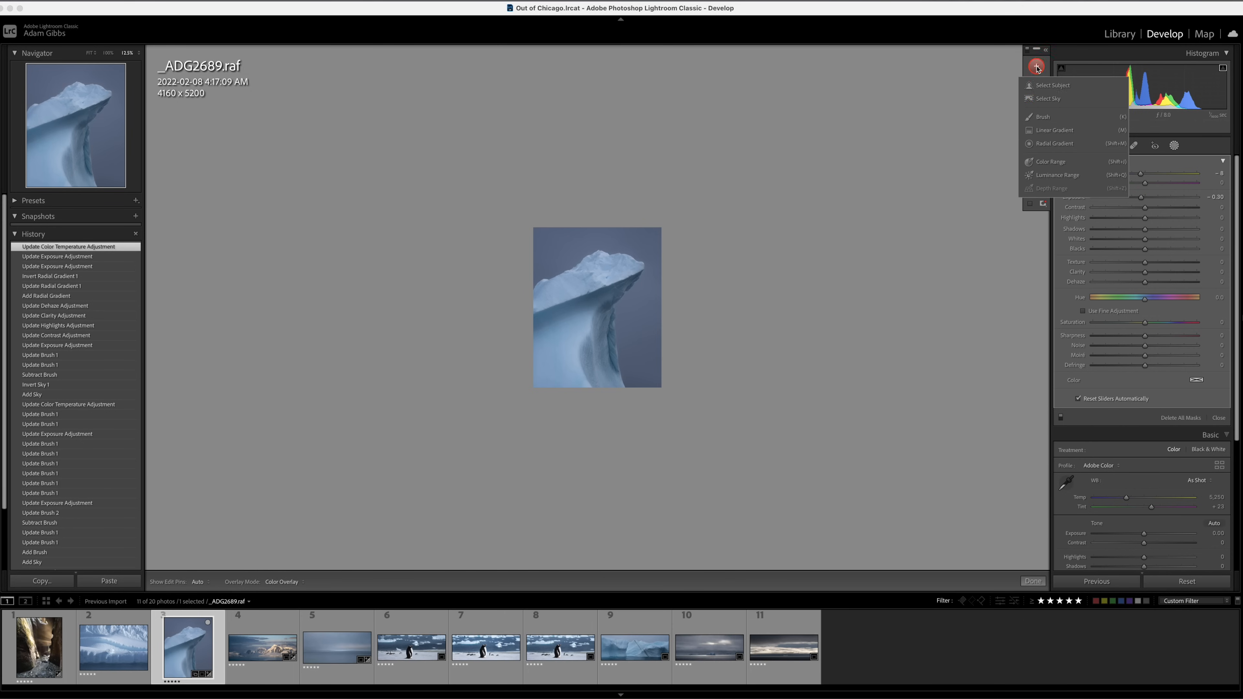
left_click(1047, 145)
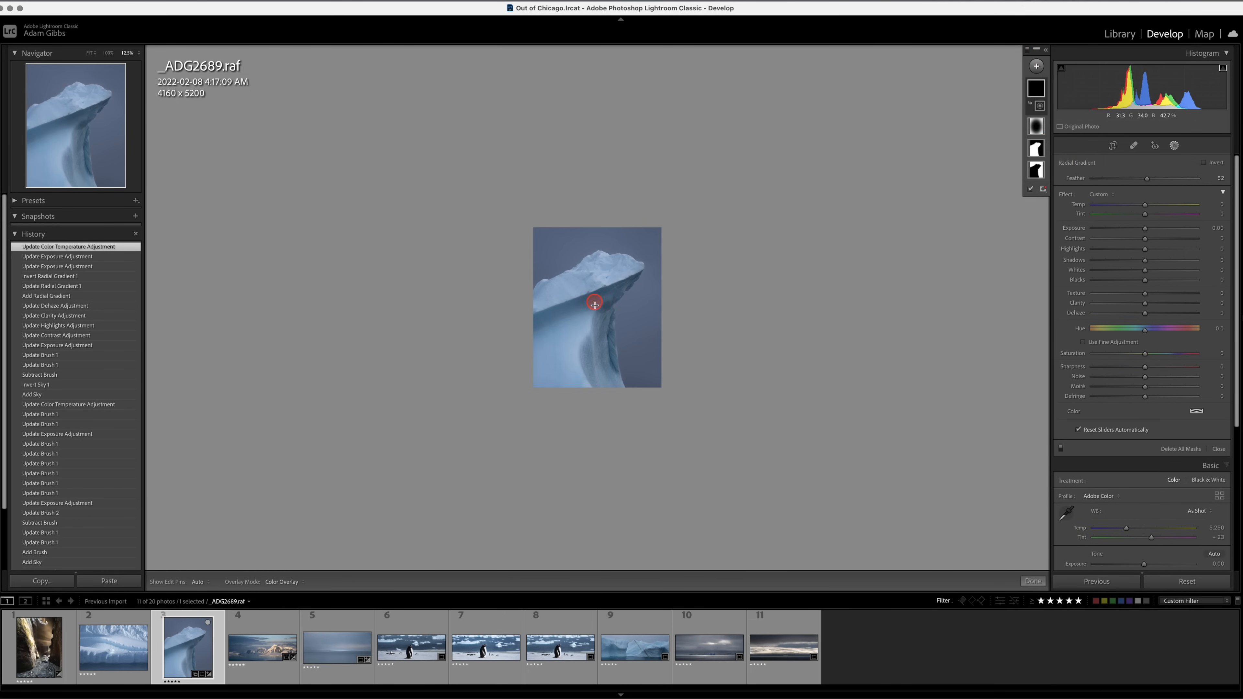
mouse_move(594, 305)
left_mouse_down()
mouse_move(631, 348)
mouse_move(631, 370)
mouse_move(617, 322)
mouse_move(605, 332)
mouse_move(615, 317)
left_mouse_up()
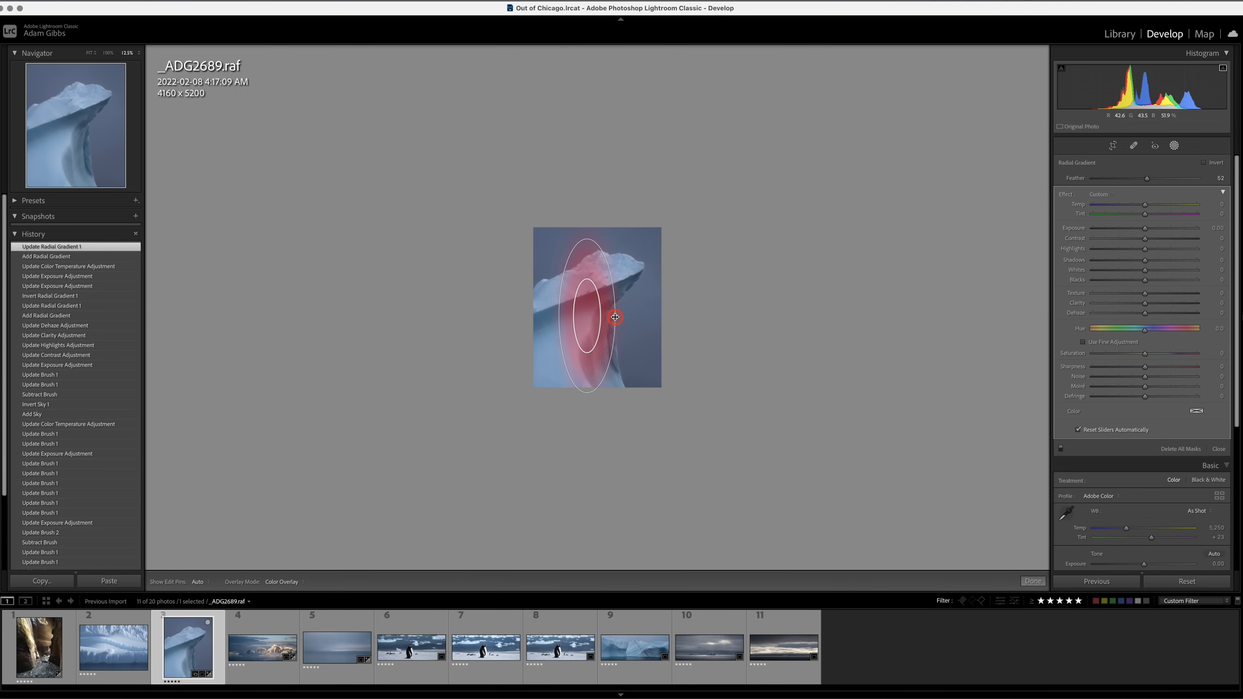
left_click_drag(585, 239, 596, 272)
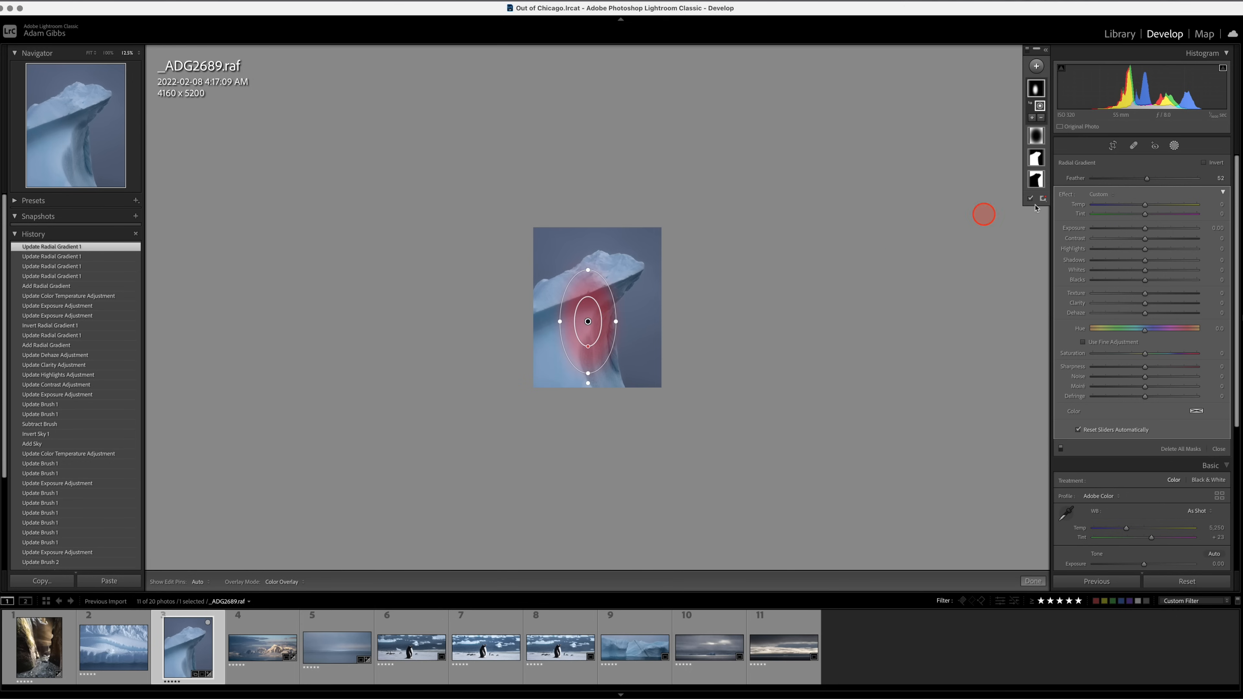
left_click_drag(1145, 271, 1146, 271)
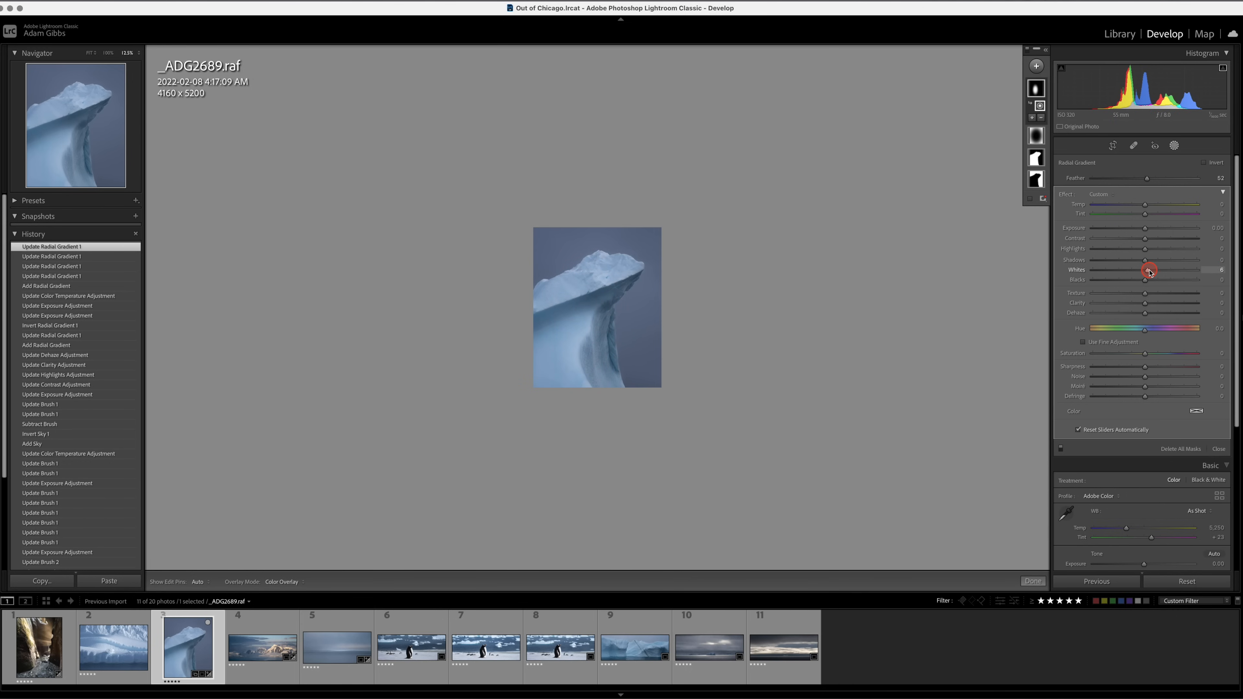
left_click_drag(1149, 271, 1149, 270)
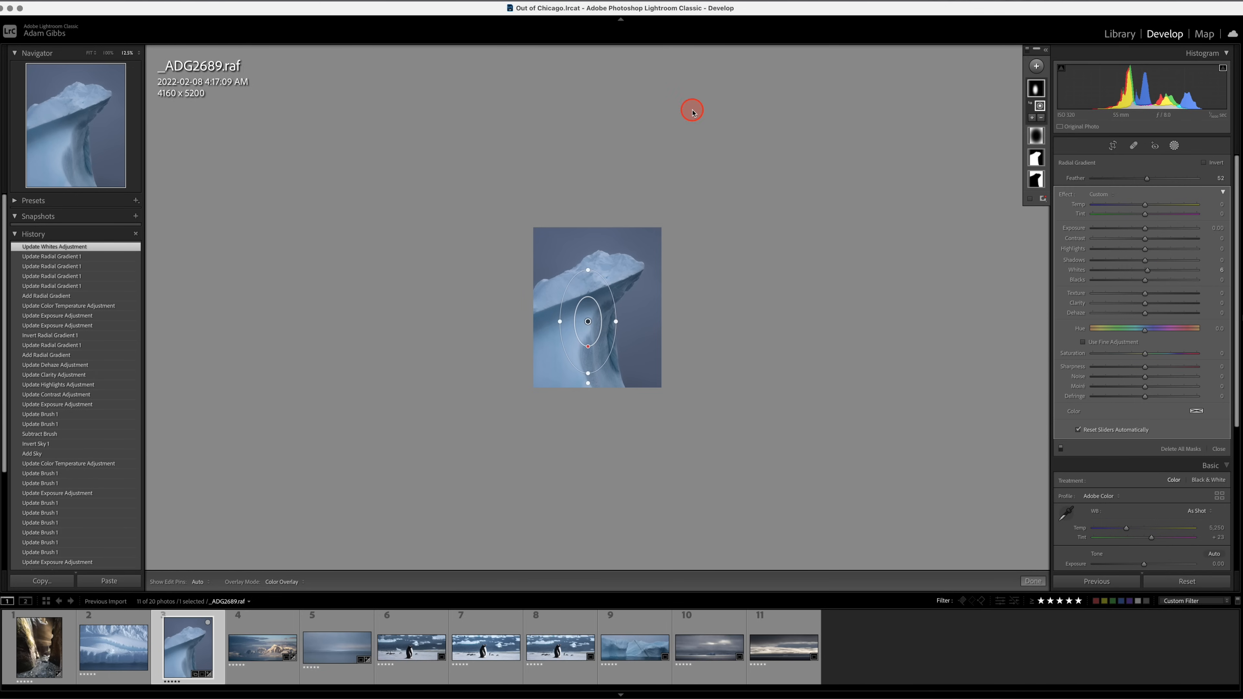
left_click(1174, 145)
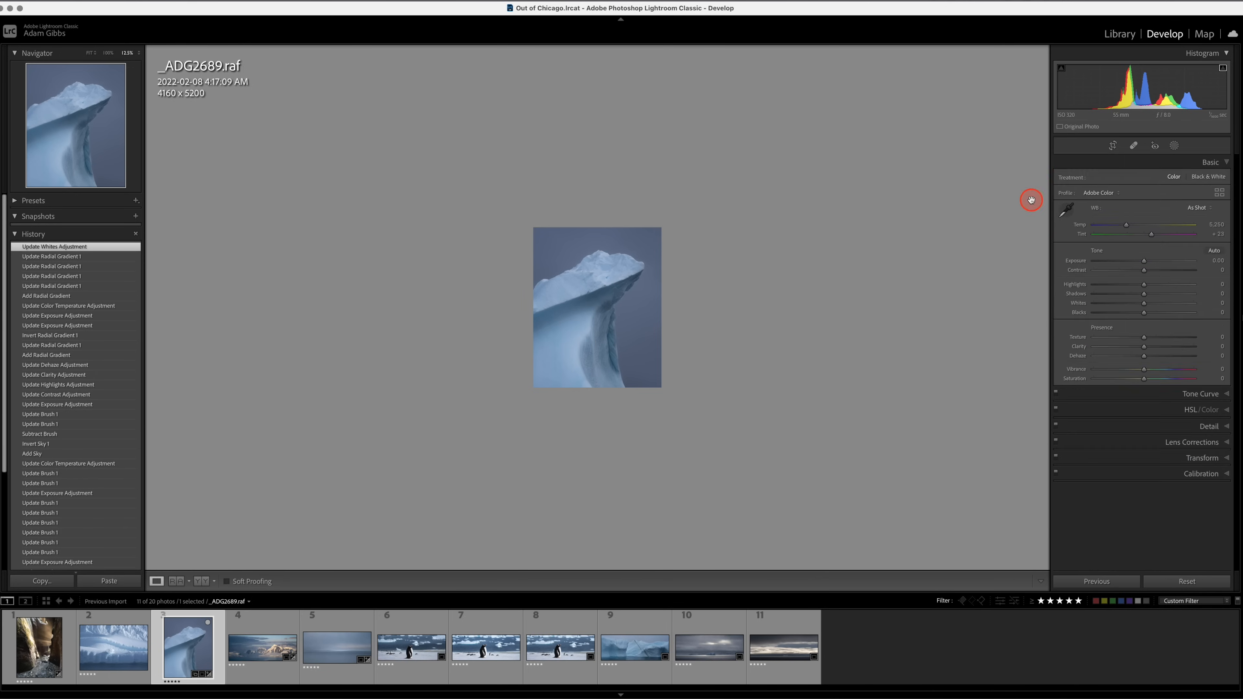
Set the photo's global Highlights to +19 and Whites to +44, and lower the Blacks slightly.
left_click(91, 58)
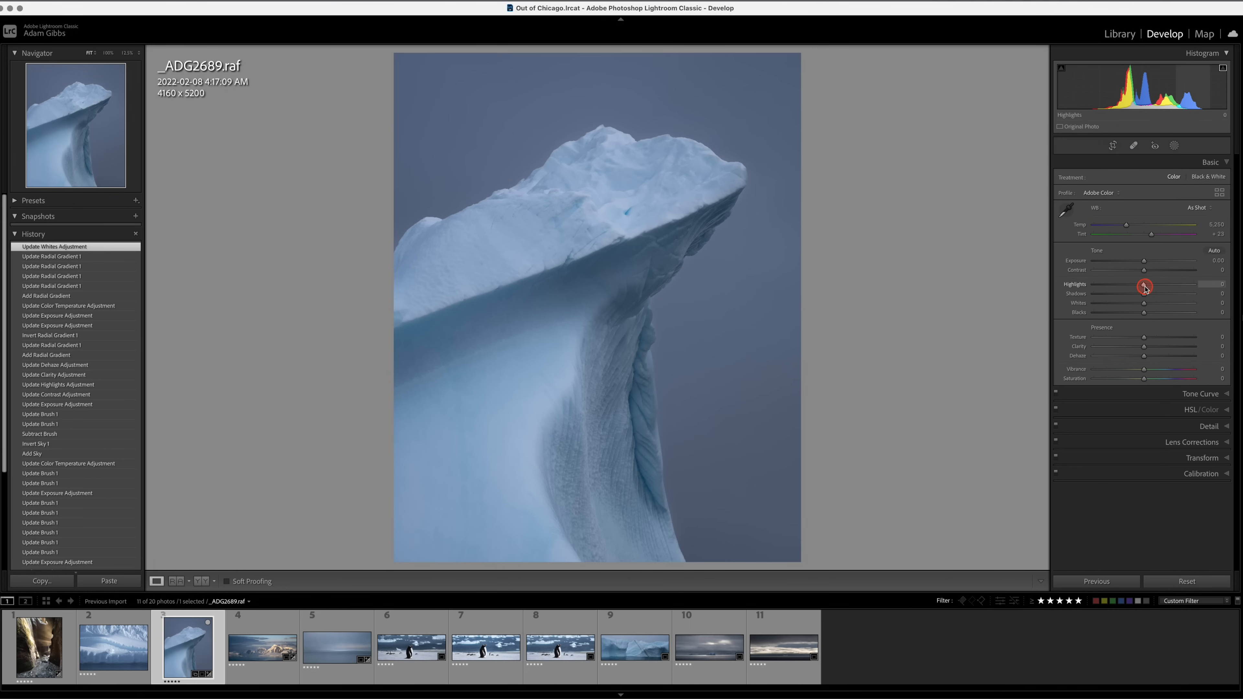
left_click_drag(1157, 289, 1154, 288)
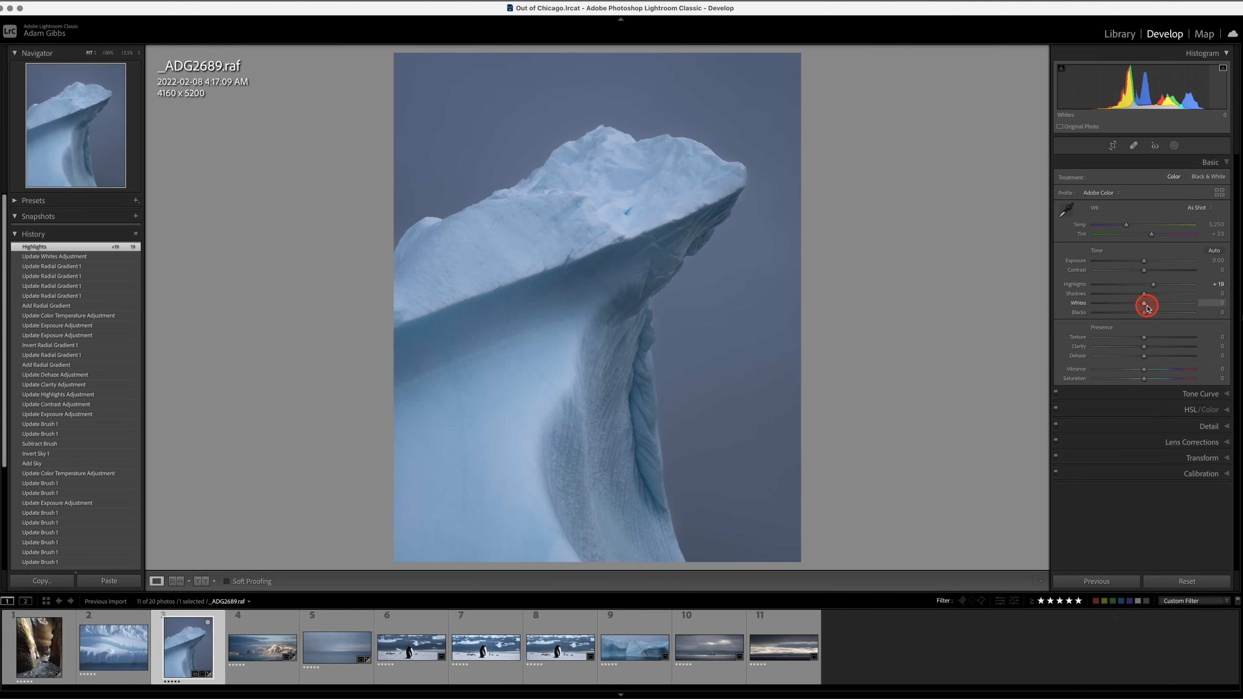
key("alt")
mouse_move(1145, 305)
left_mouse_down()
mouse_move(1174, 311)
mouse_move(1103, 316)
mouse_move(1141, 319)
left_mouse_up()
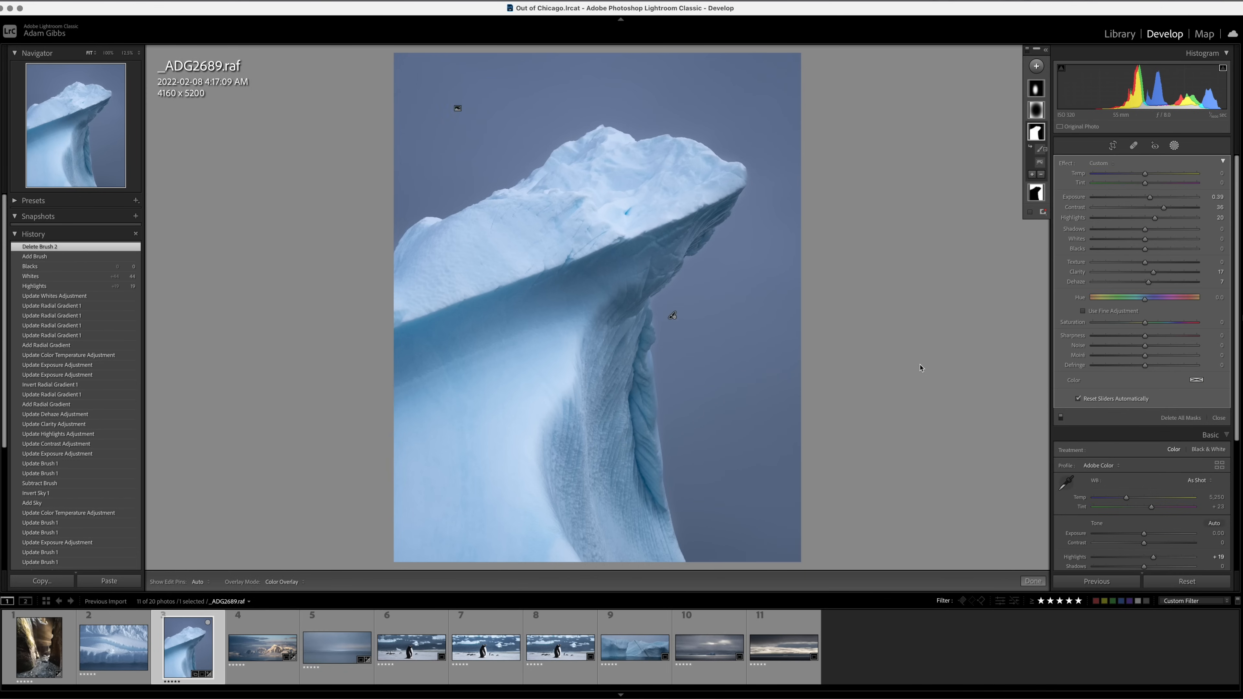
Examine the iceberg's edges and surface detail at 100% zoom, from the column up to the peak.
left_click(754, 264)
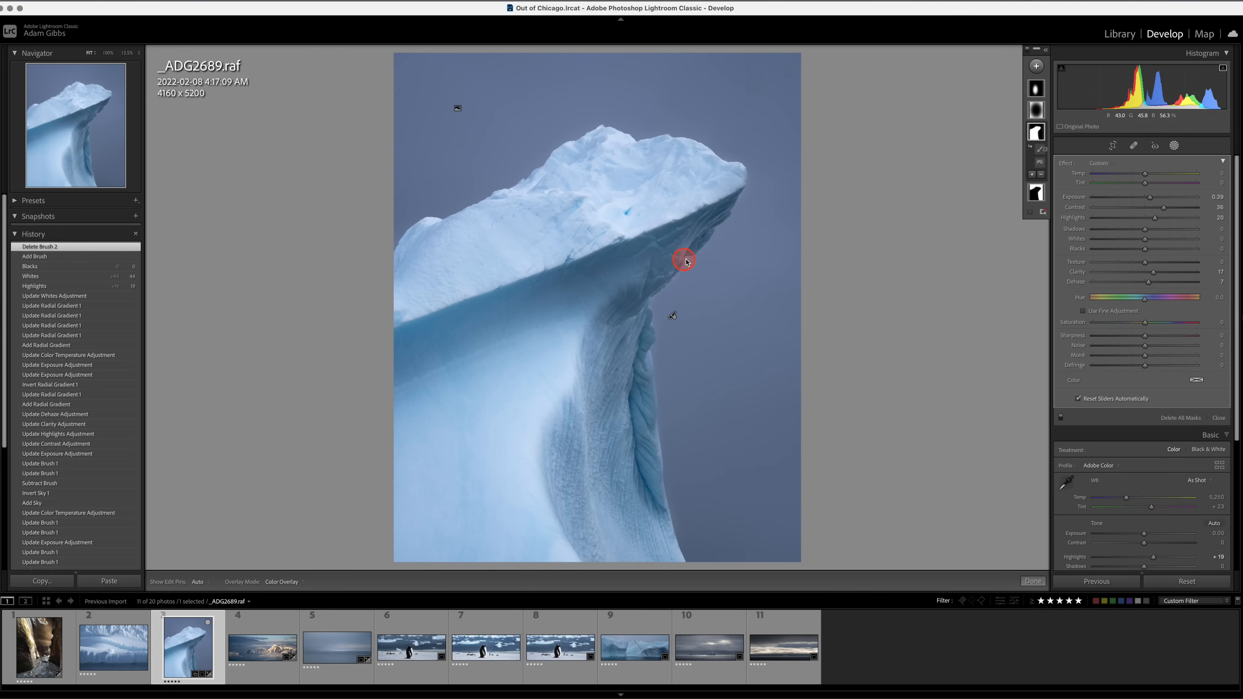
left_click(622, 316)
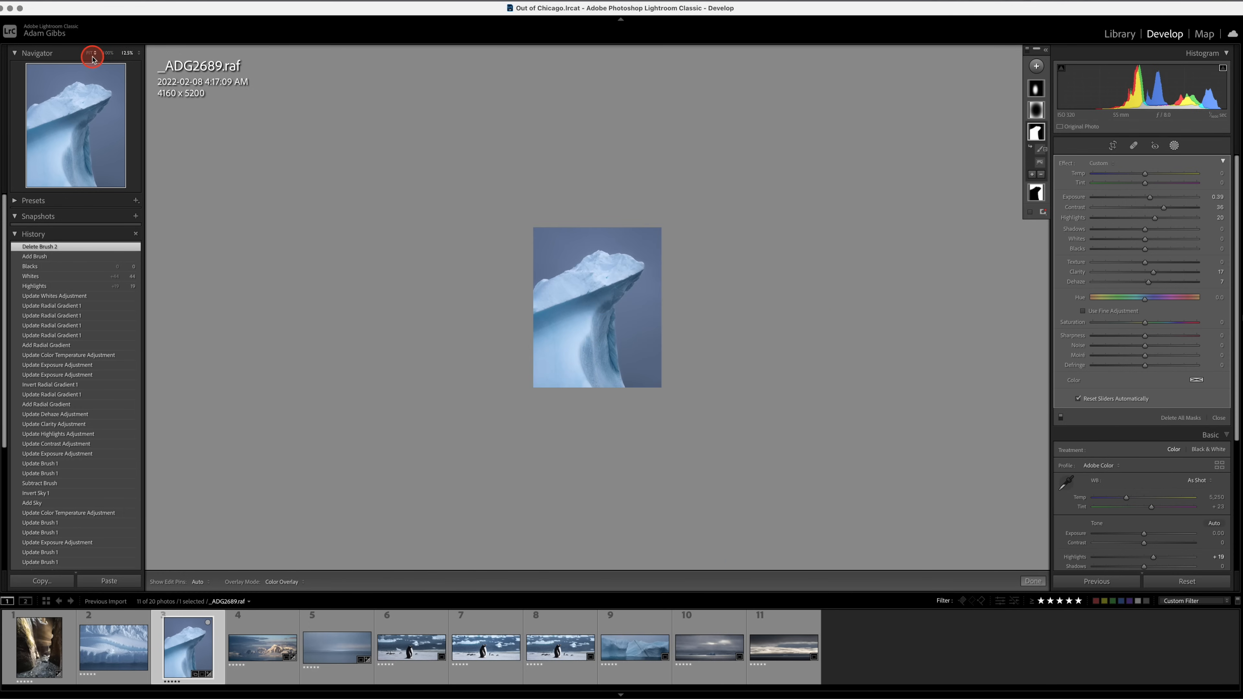
left_click(108, 53)
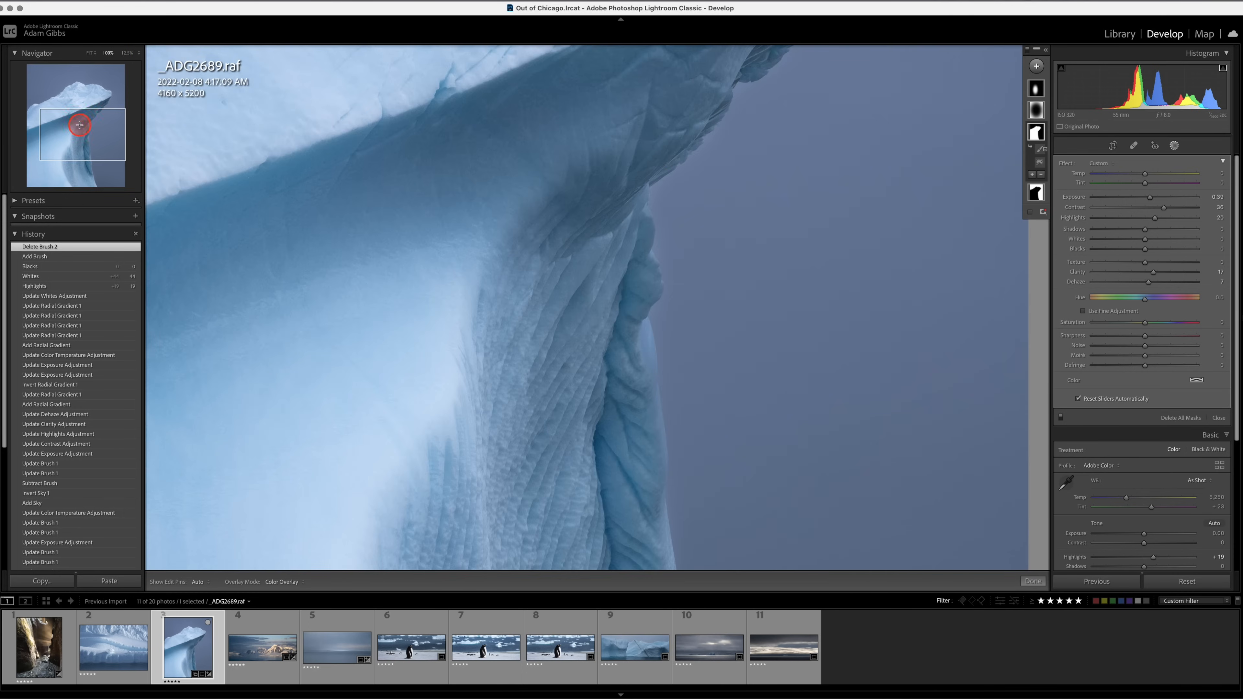
left_click_drag(79, 125, 75, 106)
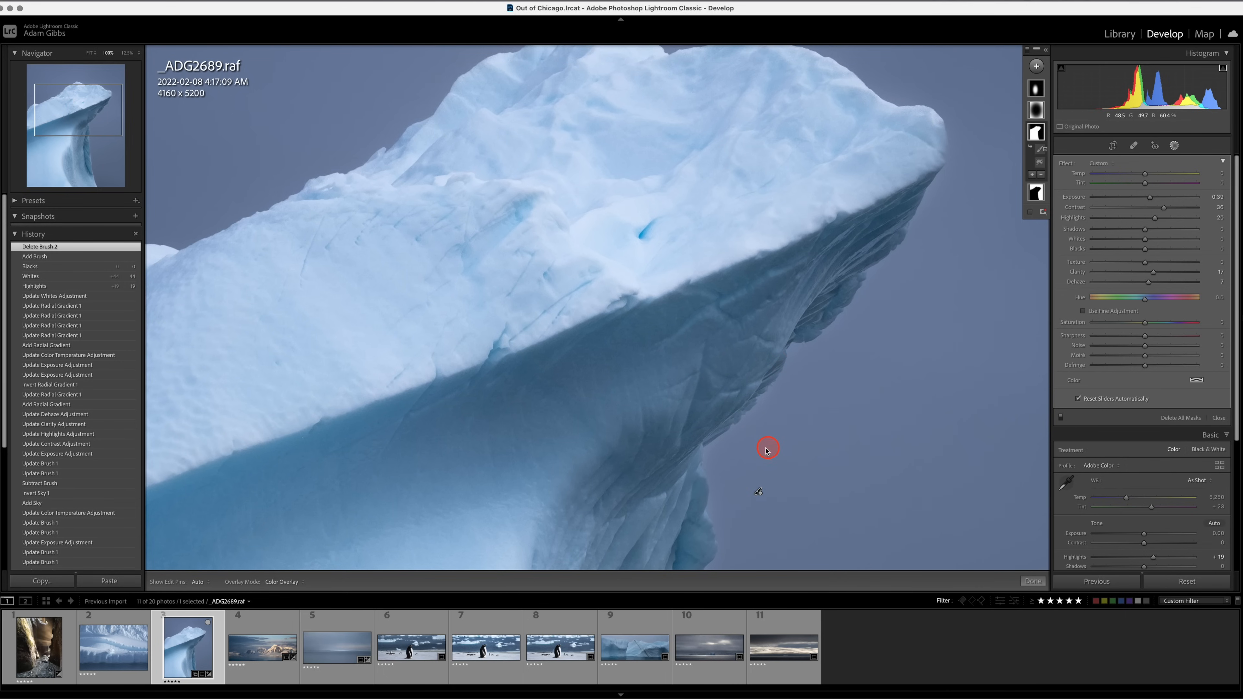
left_click_drag(786, 455, 707, 98)
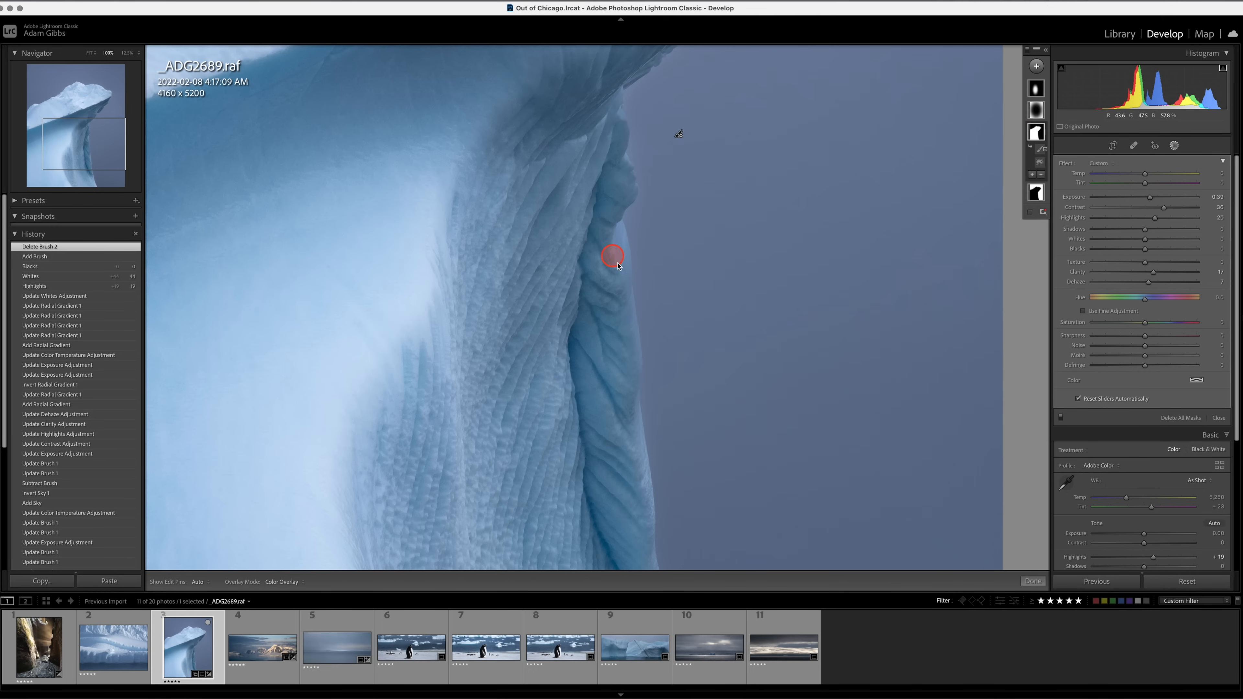
left_click_drag(729, 480, 658, 105)
left_click_drag(624, 169, 719, 455)
left_click_drag(696, 279, 643, 422)
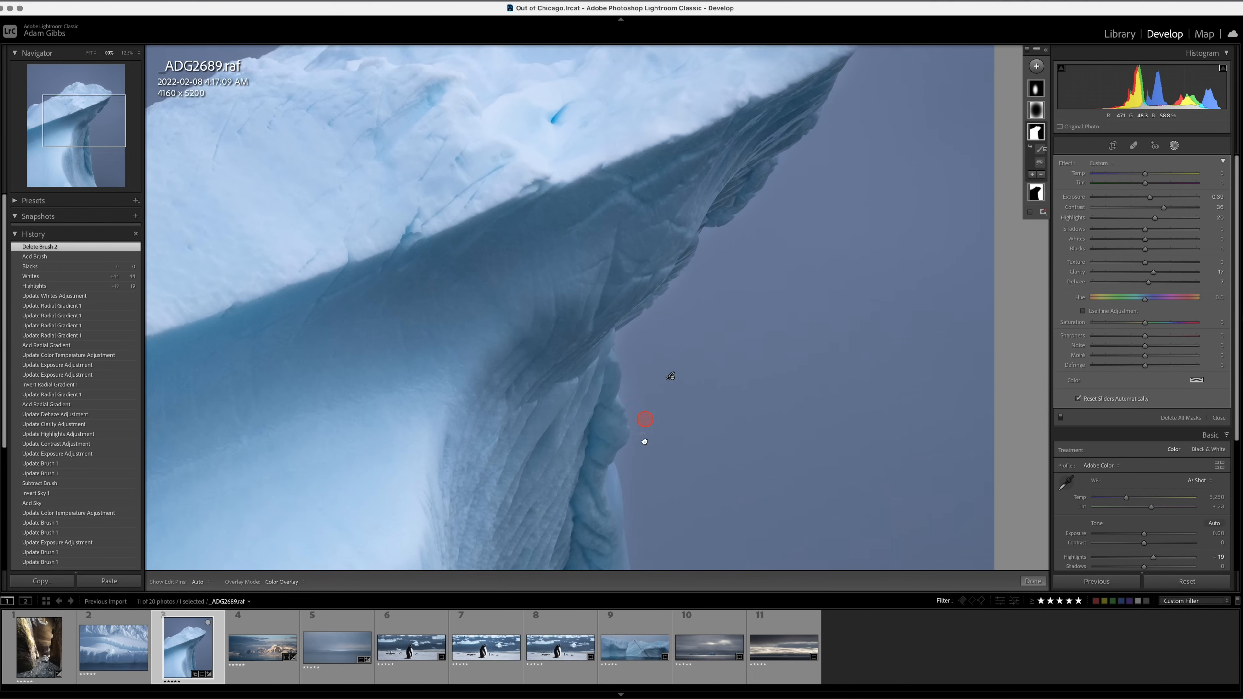
left_click_drag(777, 233, 702, 444)
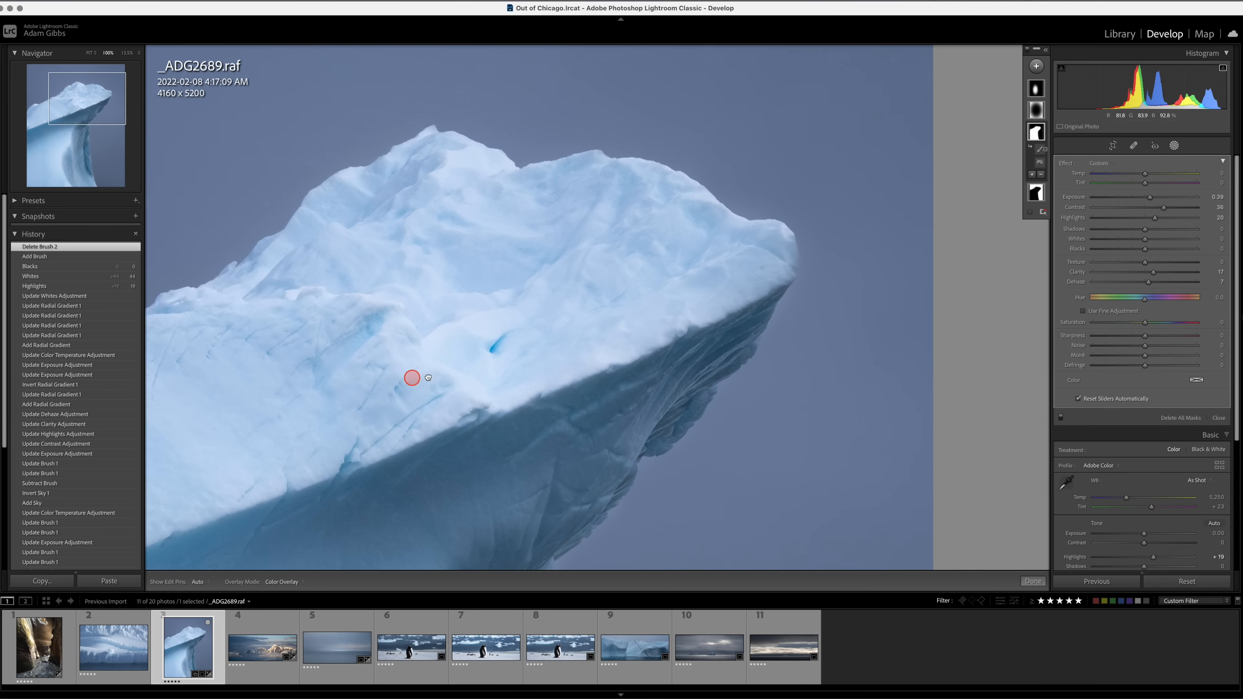
left_click_drag(410, 377, 464, 425)
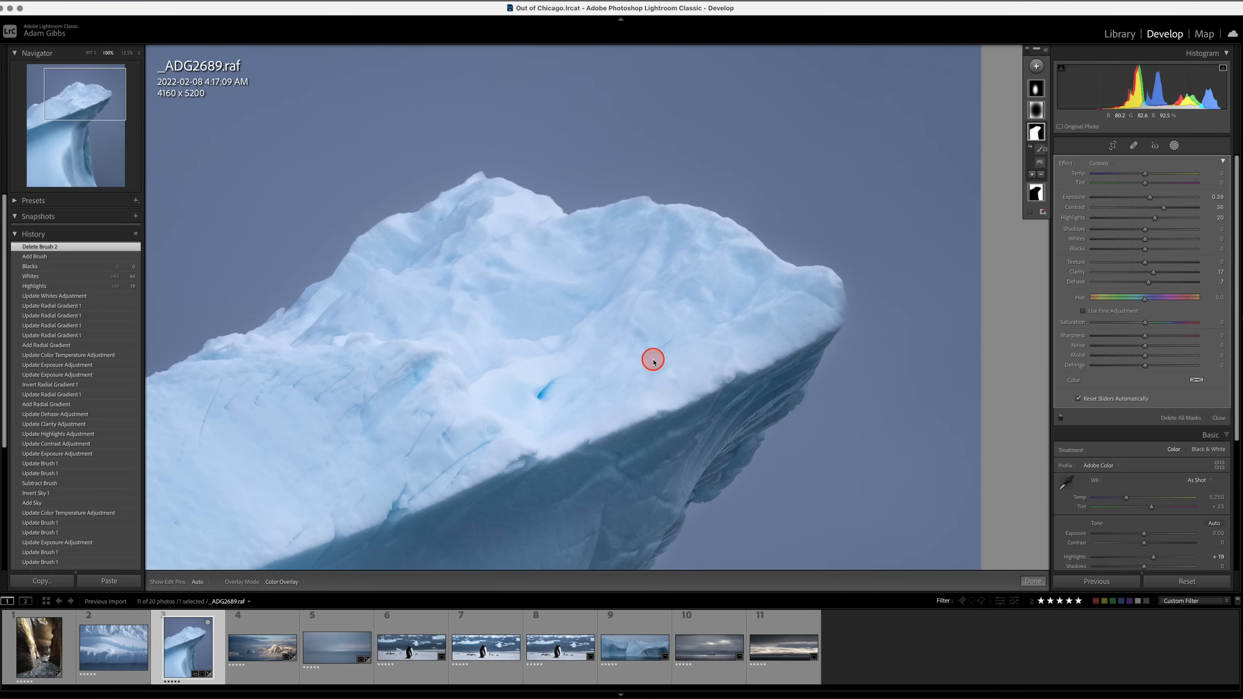
Show the whole iceberg photo in its before state to compare it with the edit.
key("z")
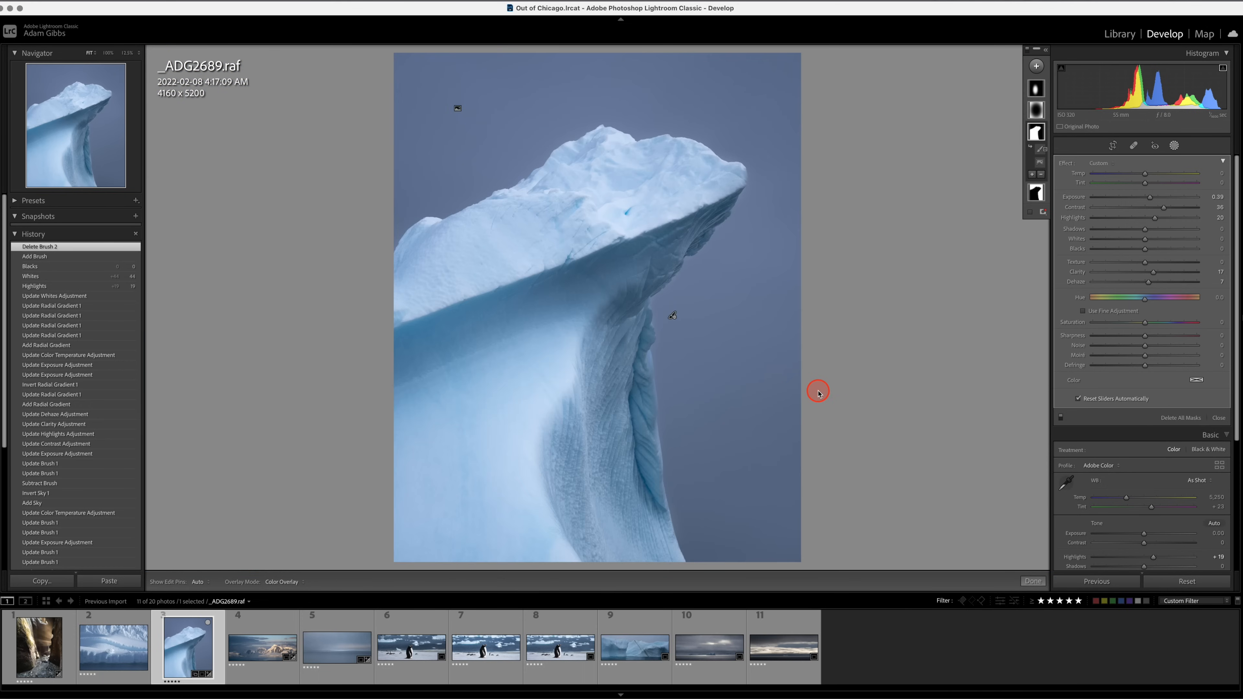
key("backslash")
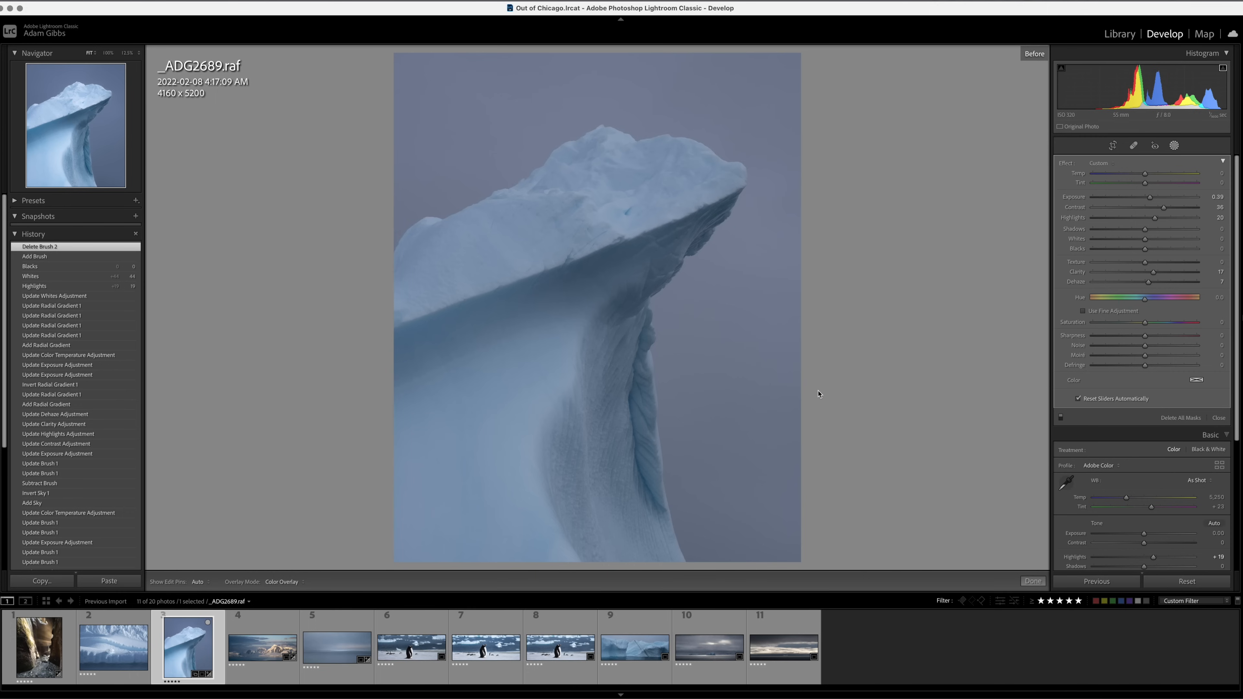
Toggle the iceberg photo _ADG2689.raf repeatedly between its before and after states to compare the edit.
key("backslash")
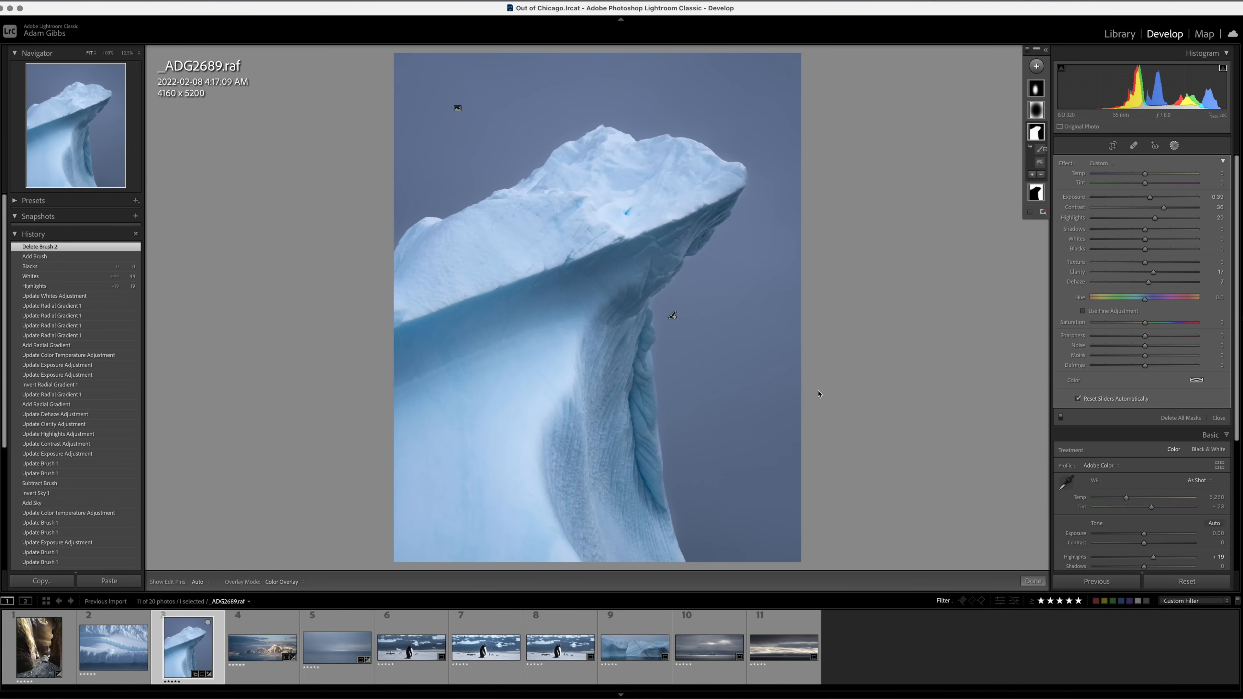
key("backslash")
key("backslash")
key("backslash")
key("backslash")
key("backslash")
key("backslash")
View the penguin photos _DSF1054.raf, _DSF1060.raf and _DSF1060-Edit.tif one after another.
left_click(406, 650)
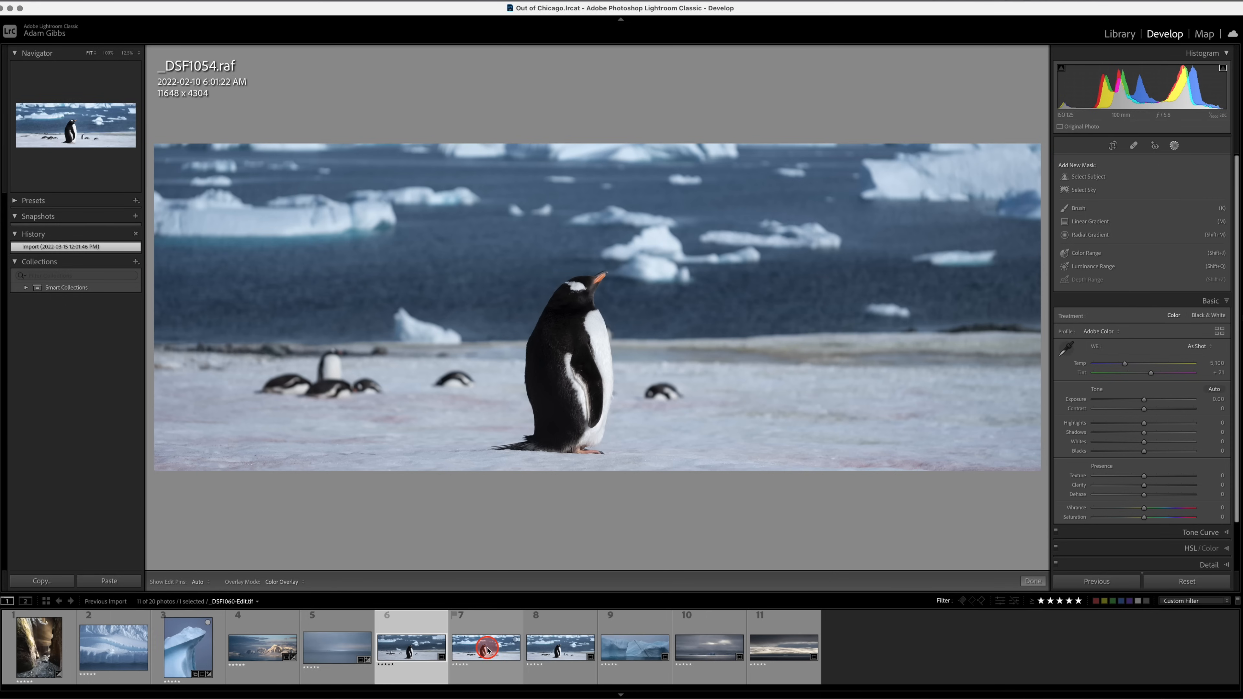
left_click(543, 654)
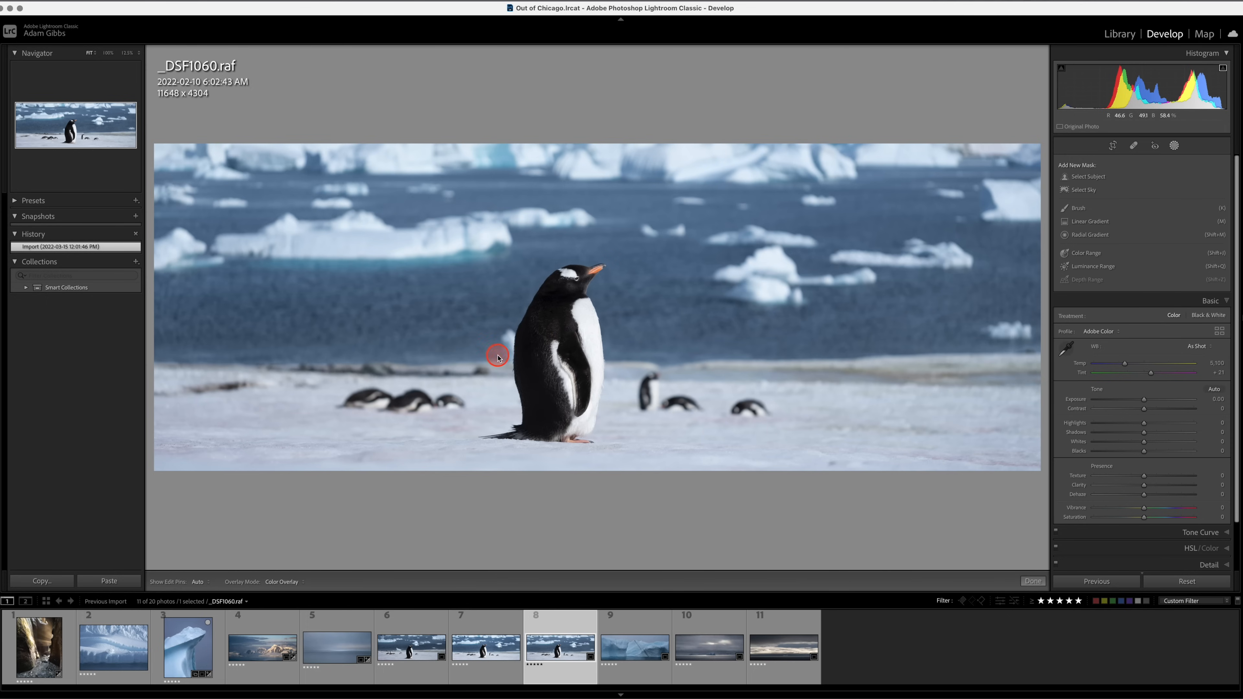
left_click(483, 648)
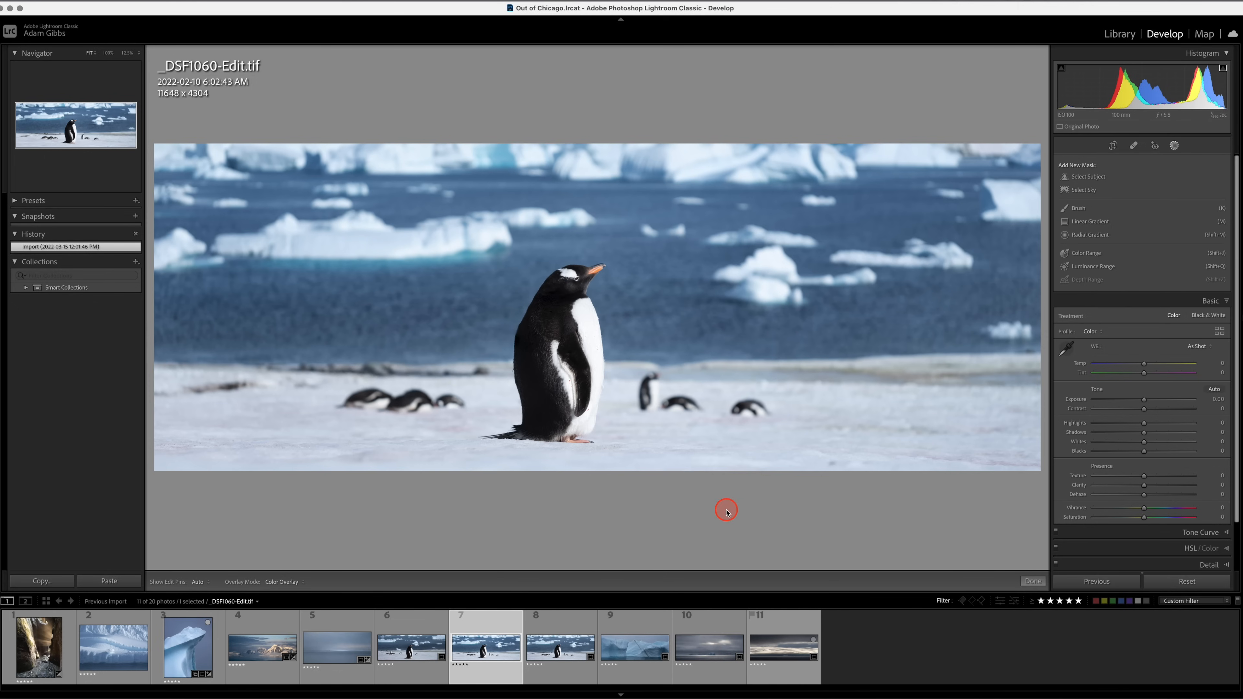
Open the wide iceberg photo _DSF1420.raf and expand its crop to the full 11648 x 8736 frame.
left_click(608, 644)
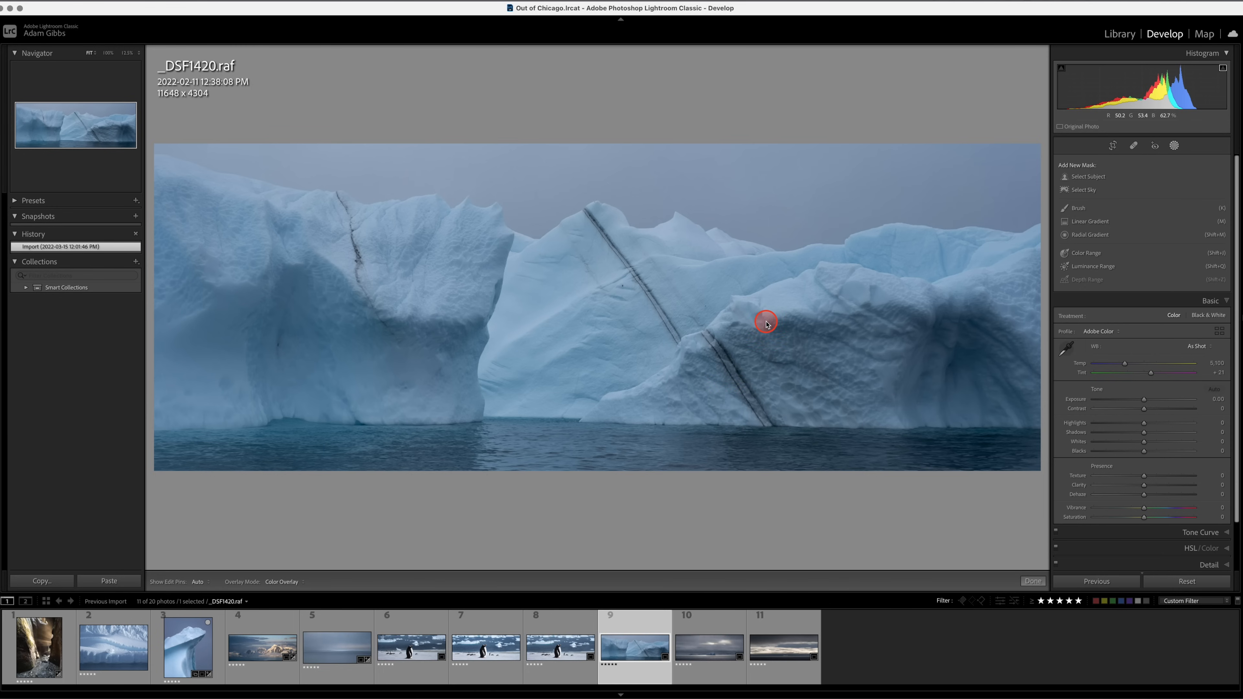
left_click(1104, 149)
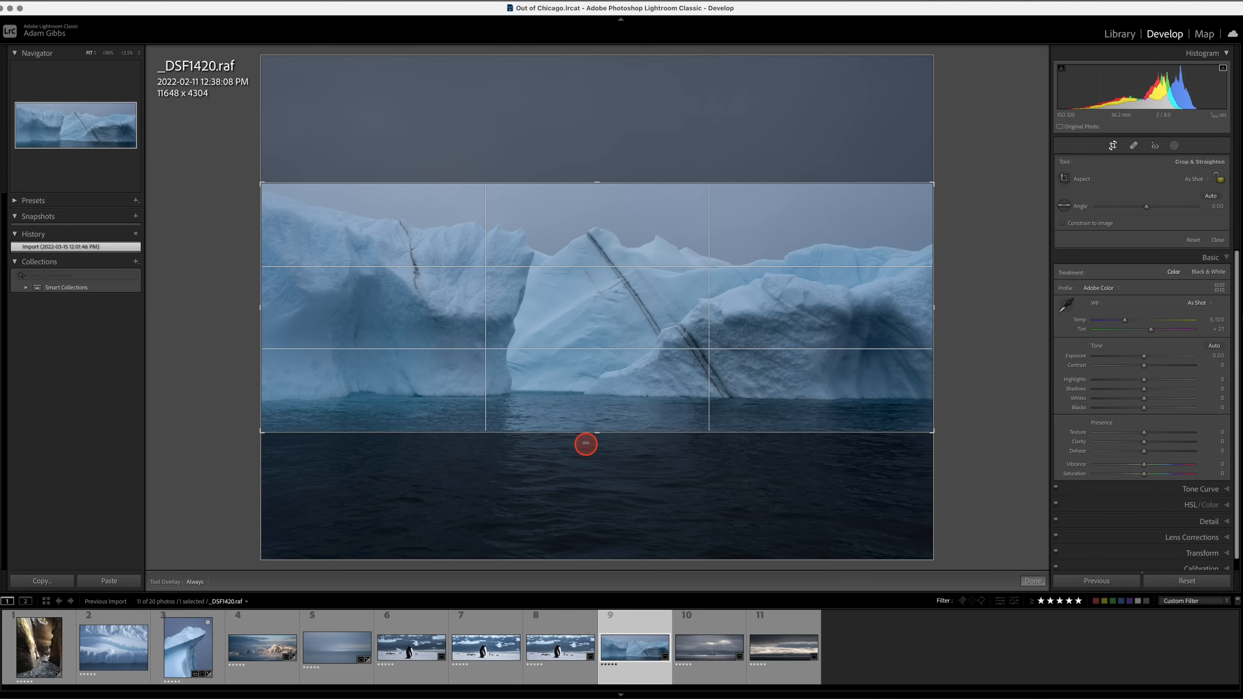
left_click_drag(595, 434, 594, 500)
left_click_drag(591, 119, 602, 27)
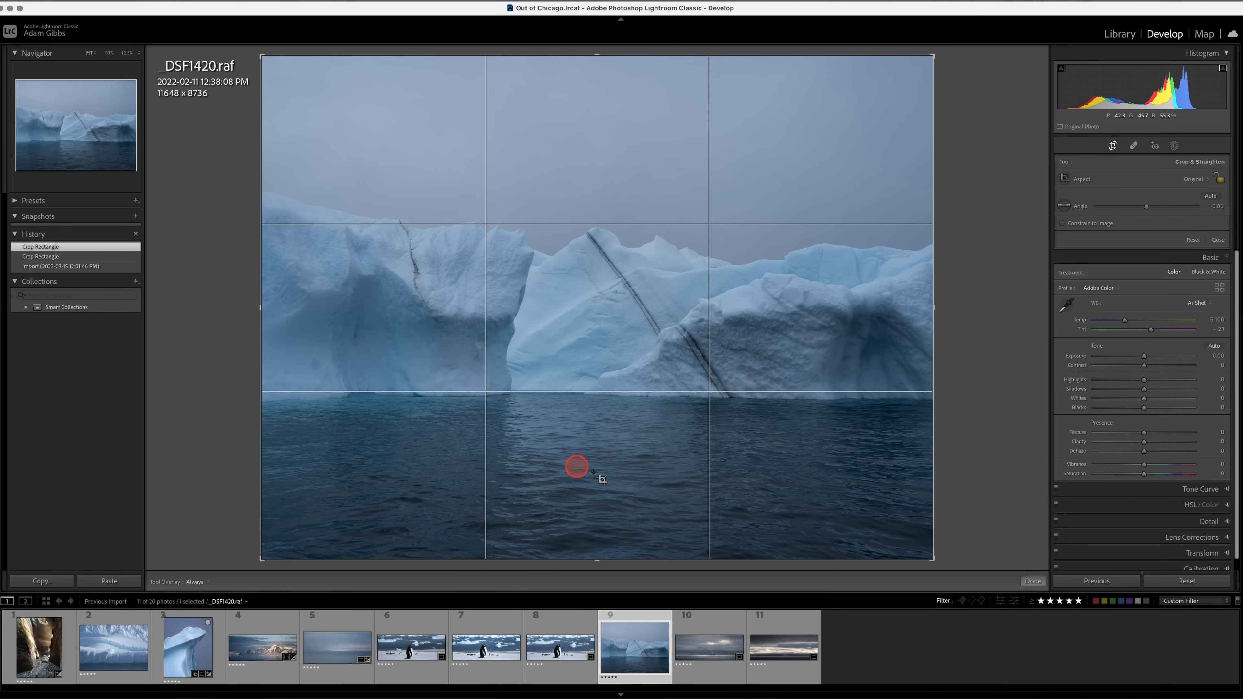
Check the crop of _ADG2689.raf, return to _DSF1420.raf and crop away upper sky and lower water to 11648 x 5184.
left_click(191, 657)
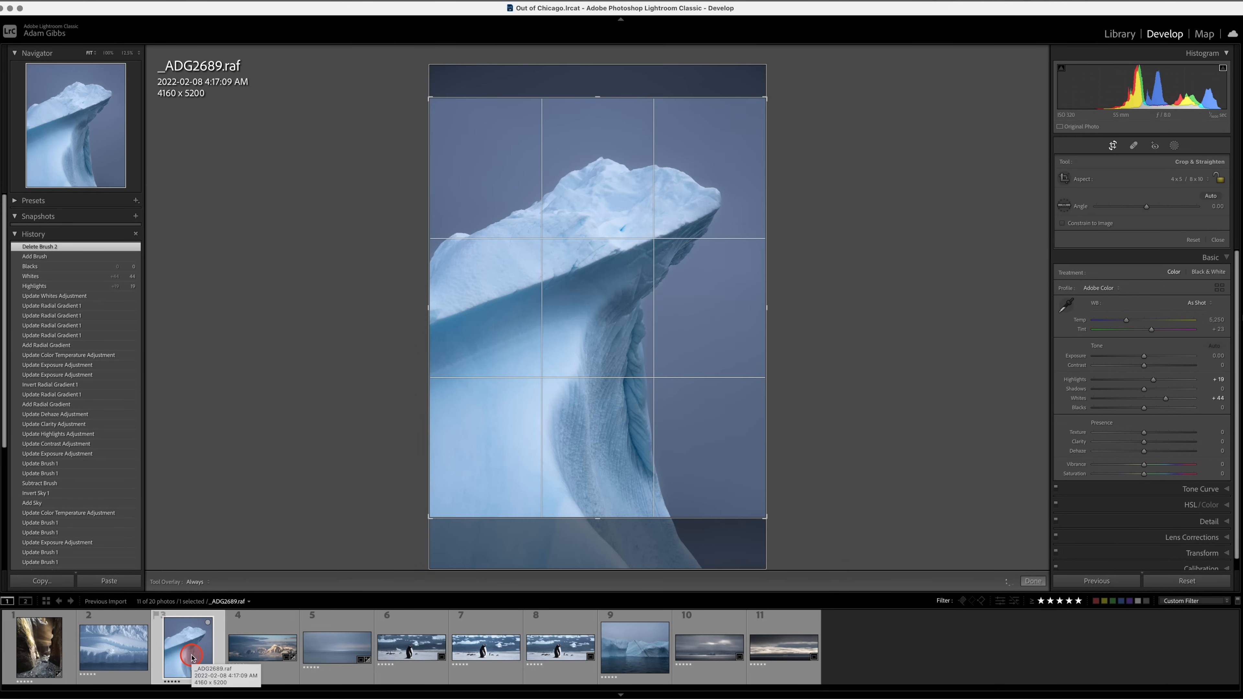
left_click(649, 650)
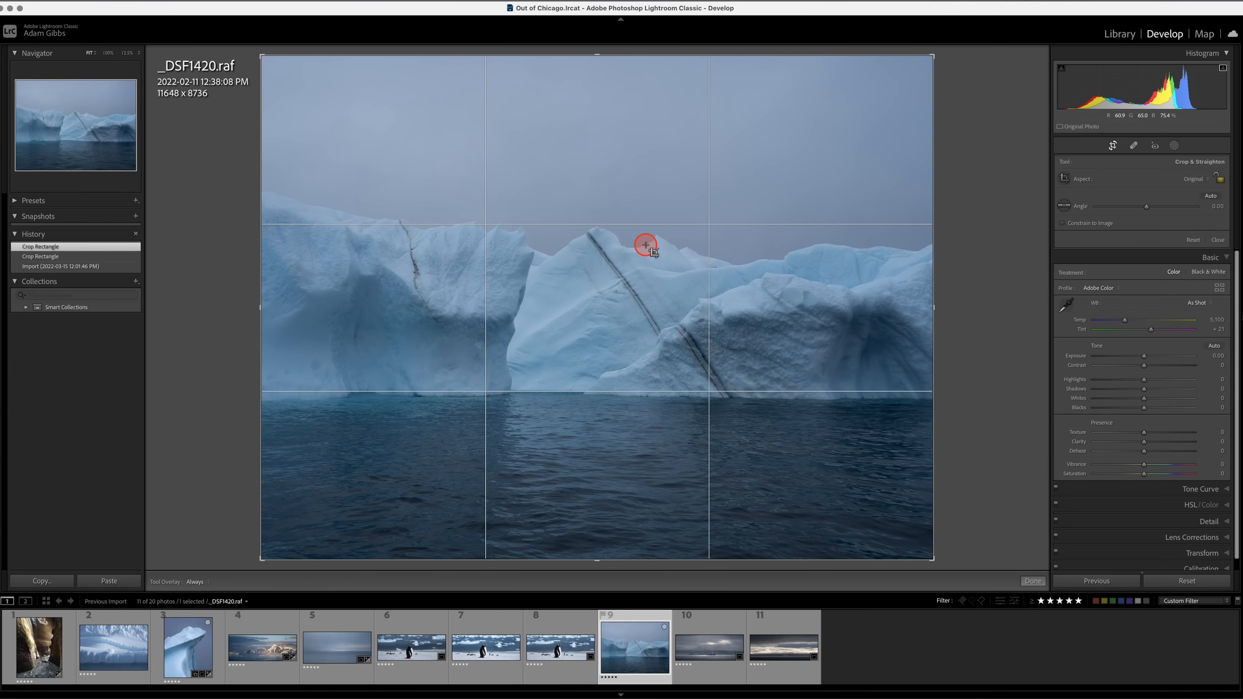
left_click_drag(596, 54, 597, 103)
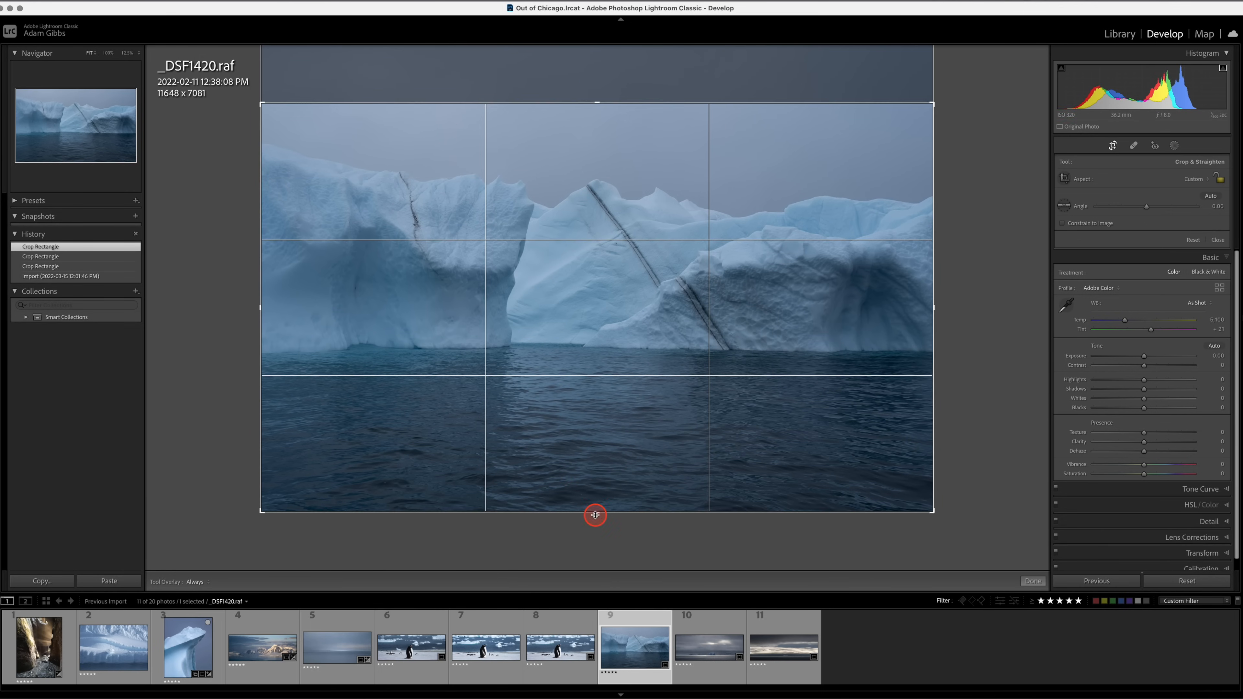
left_click_drag(594, 512, 597, 465)
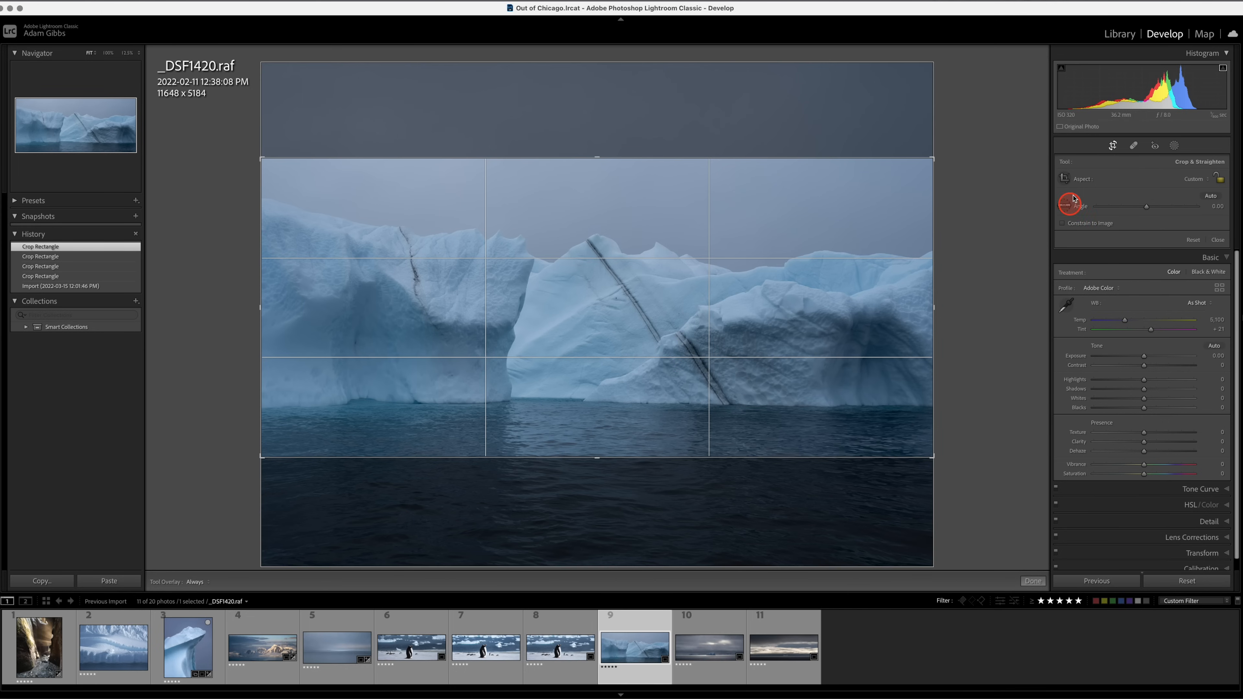
key("Return")
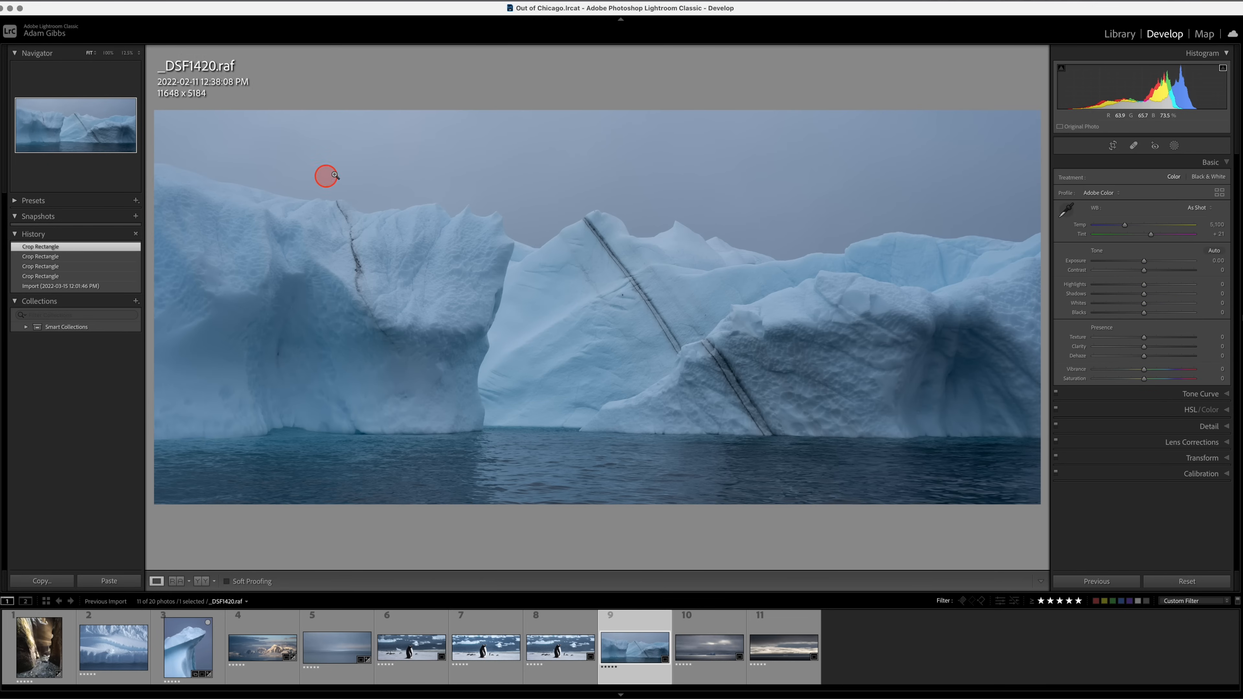
Add a sky mask and set its Exposure to -0.44 and its Temp to -9.
left_click(1174, 145)
left_click(1081, 190)
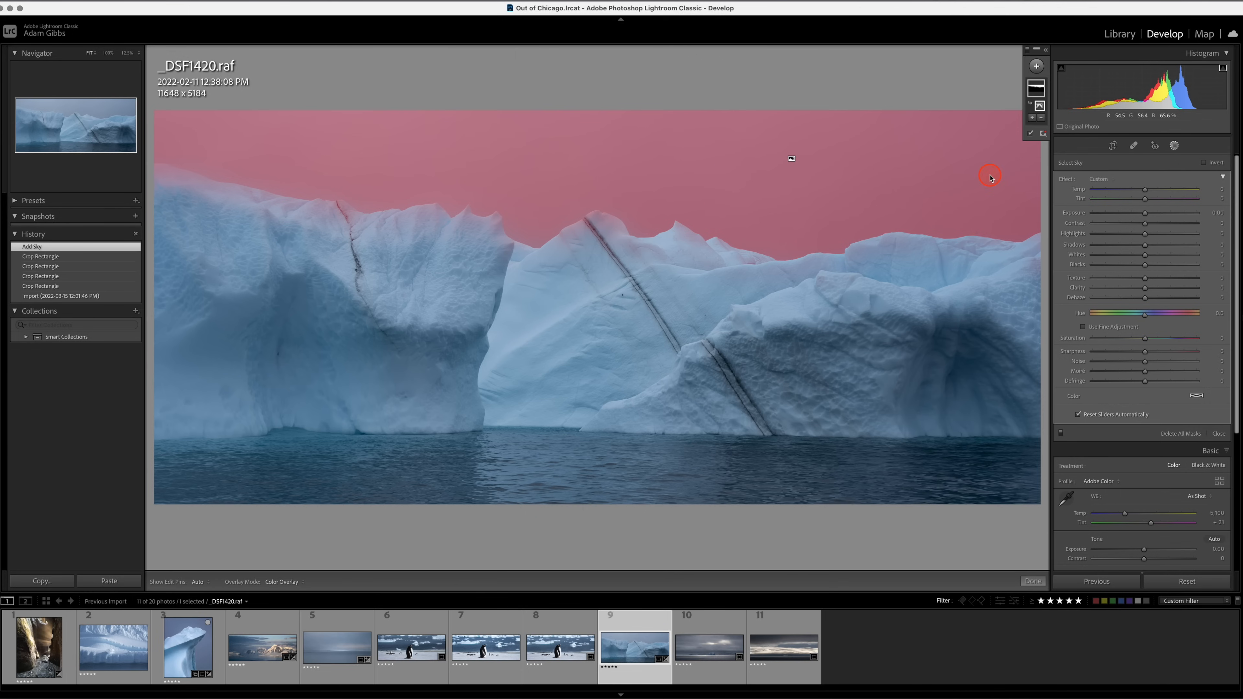
left_click_drag(1145, 219, 1139, 193)
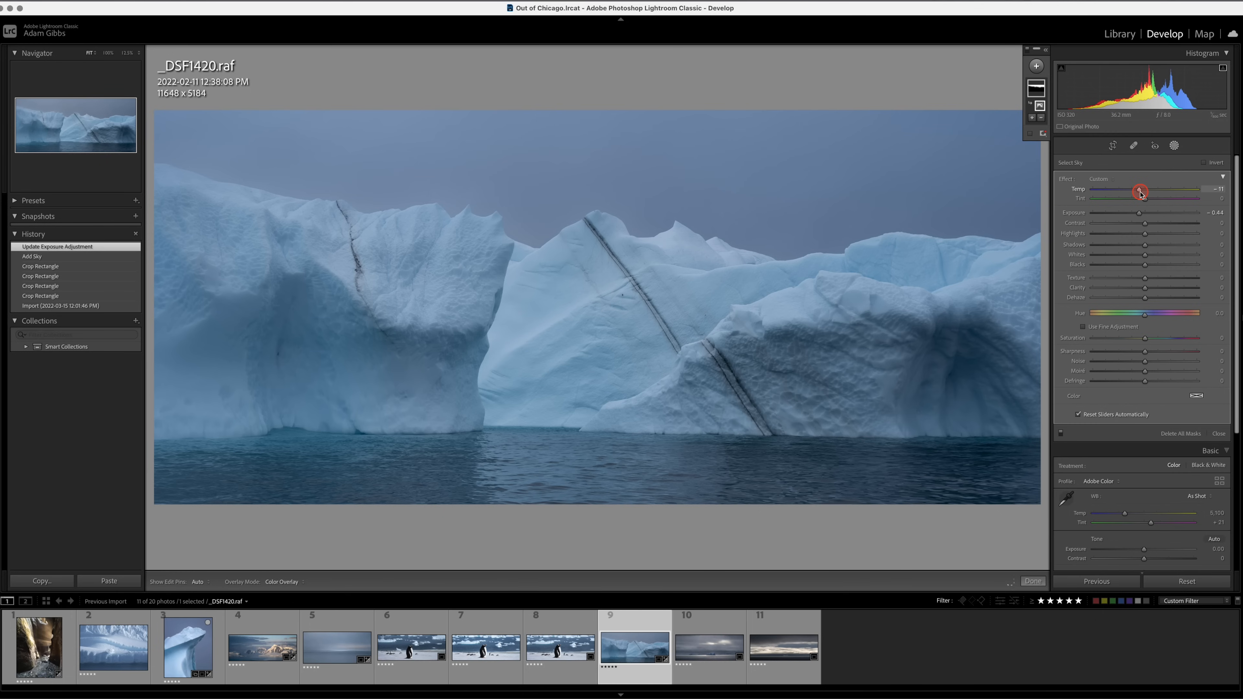
left_click_drag(1142, 194, 1142, 194)
left_click_drag(1141, 192, 1141, 192)
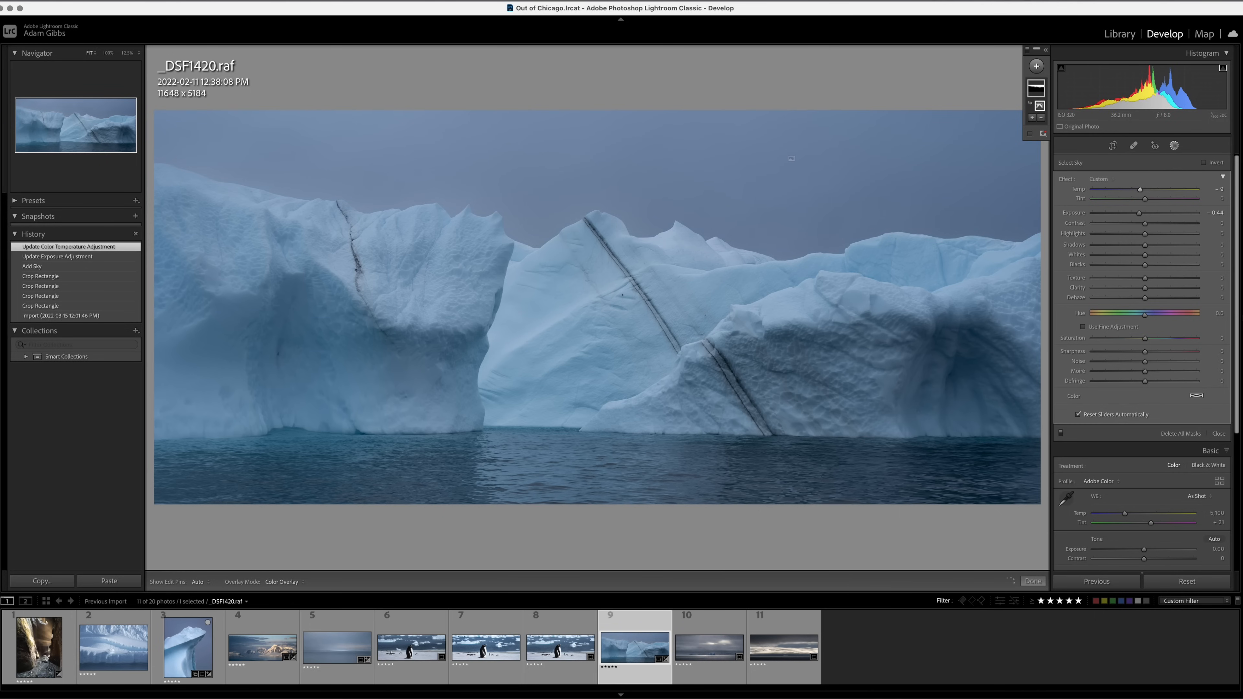
Add a second sky mask and invert it to cover the icebergs and water.
left_click(1036, 66)
left_click(1048, 98)
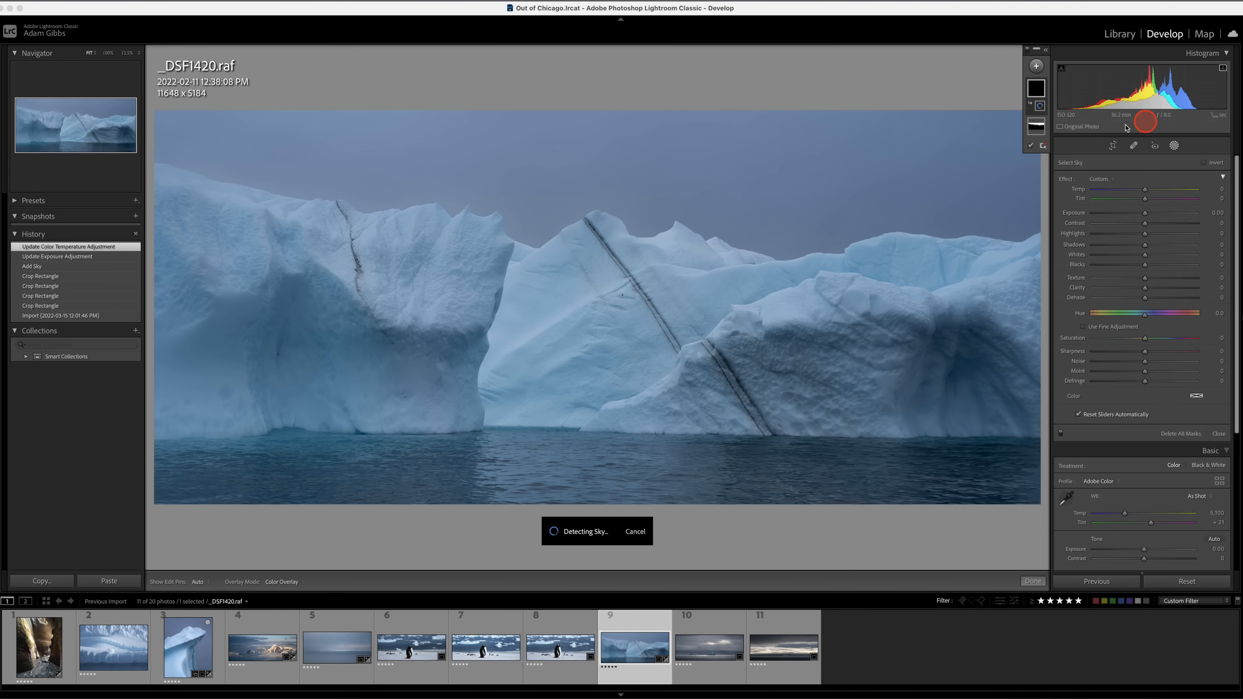
left_click(1204, 164)
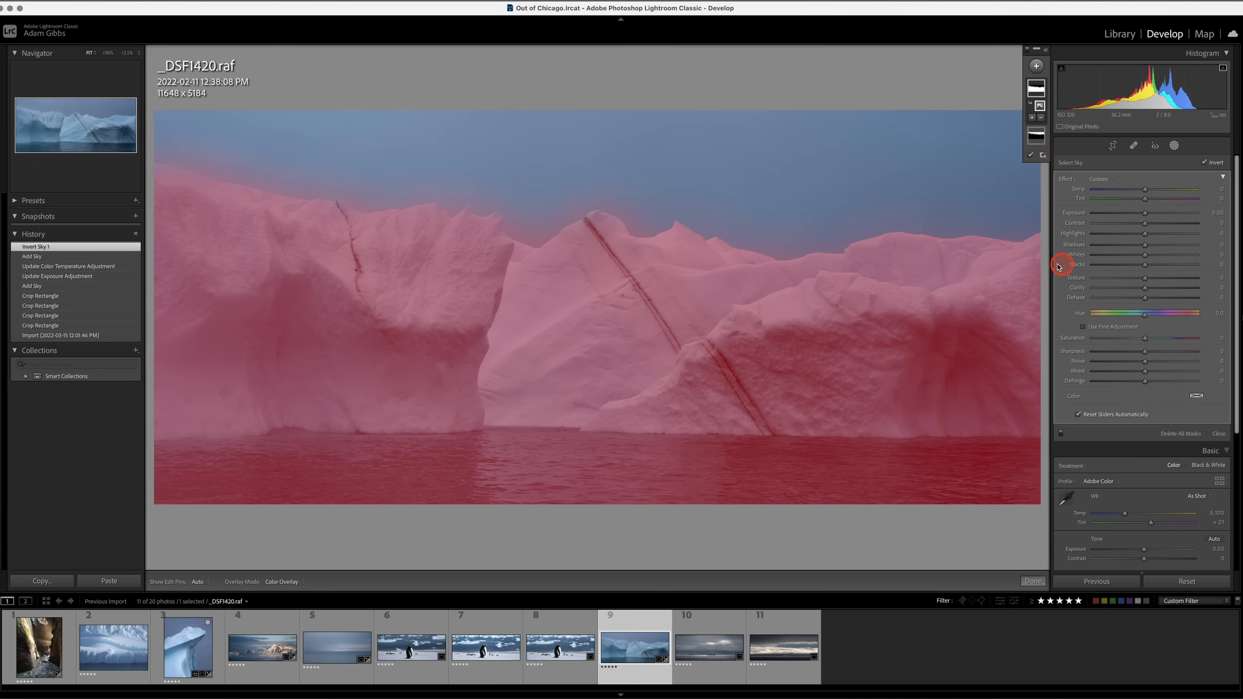
Raise the inverted sky mask's Whites, and set its Contrast to 29 and Exposure to 0.06.
left_click_drag(1145, 255, 1157, 229)
left_click(1145, 224)
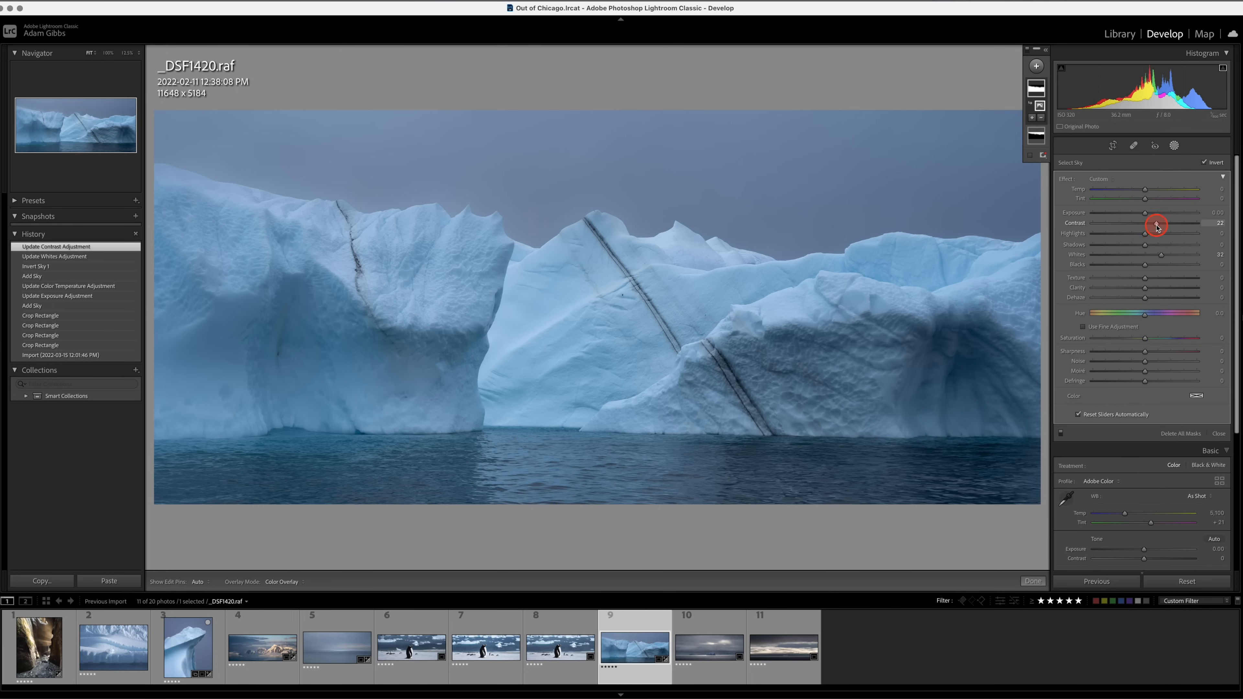
left_click_drag(1158, 226, 1147, 215)
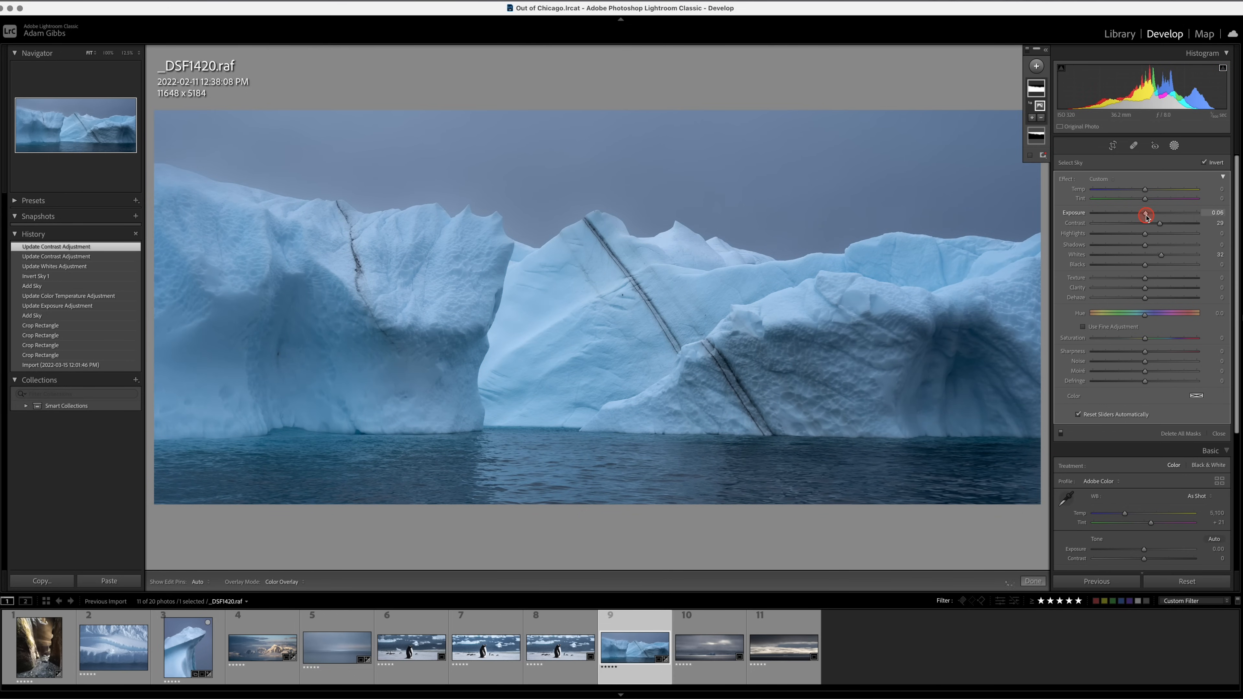
left_click(1147, 246)
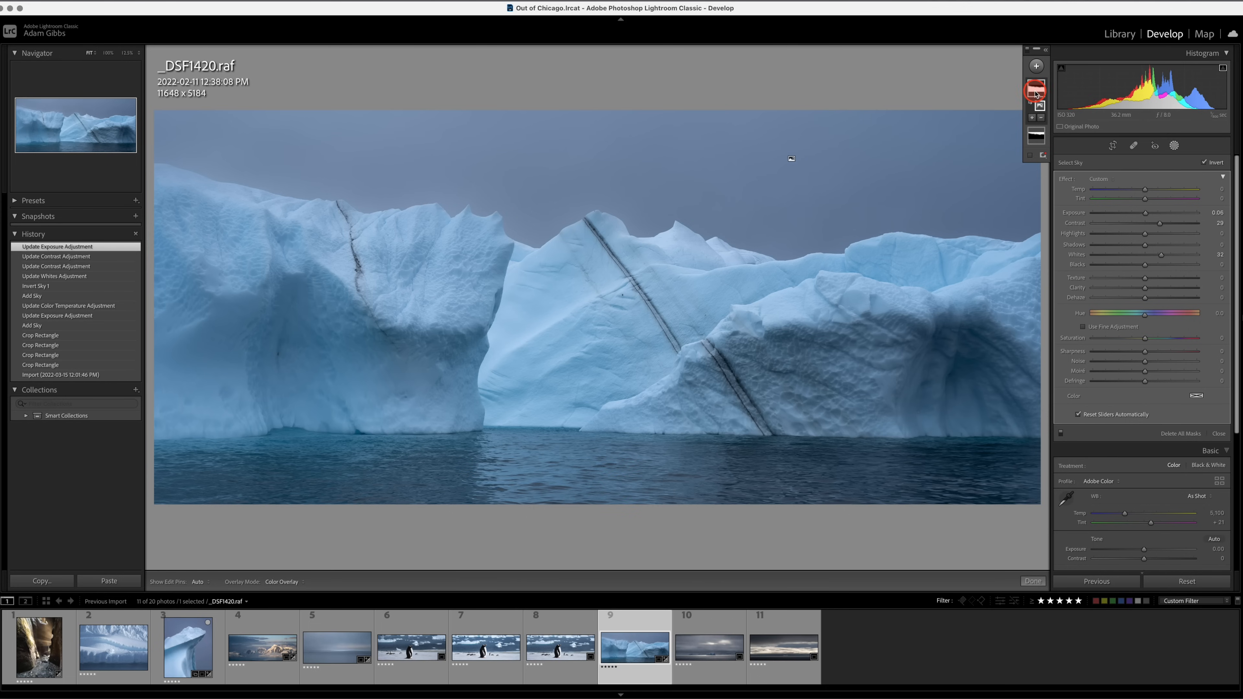
Subtract the water from the inverted sky mask with a size 12 brush, Auto Mask off, and hide the mask overlay.
mouse_move(1036, 91)
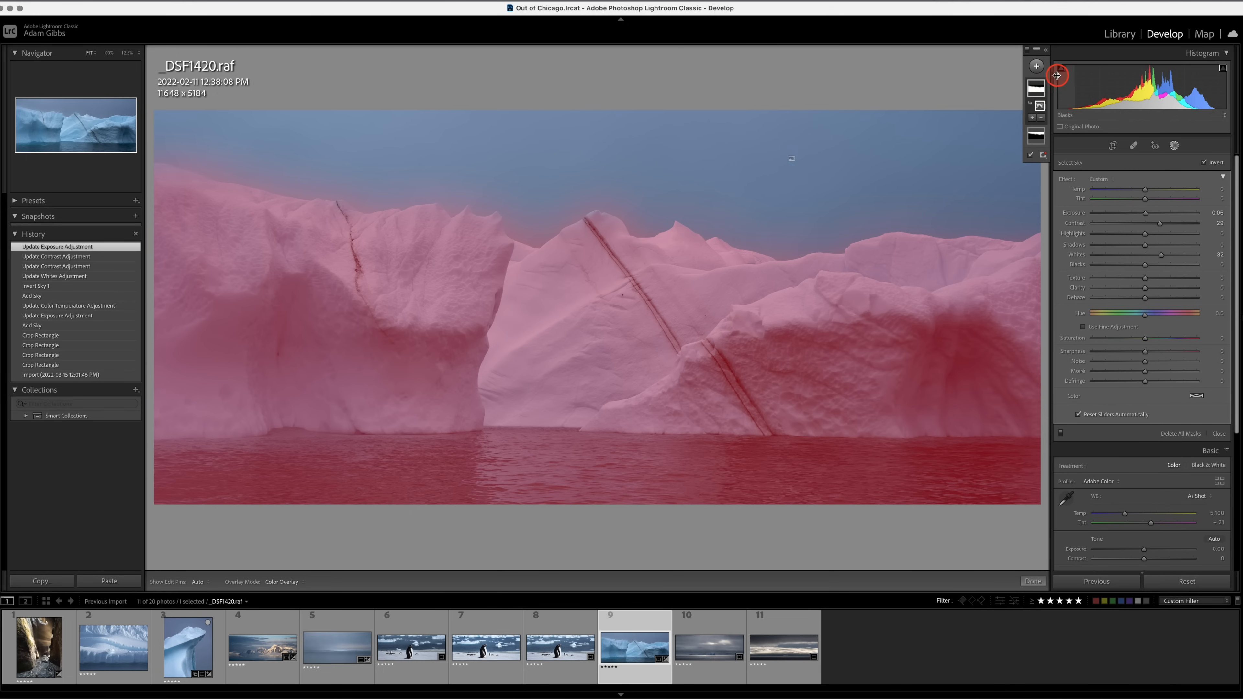
left_click(1041, 120)
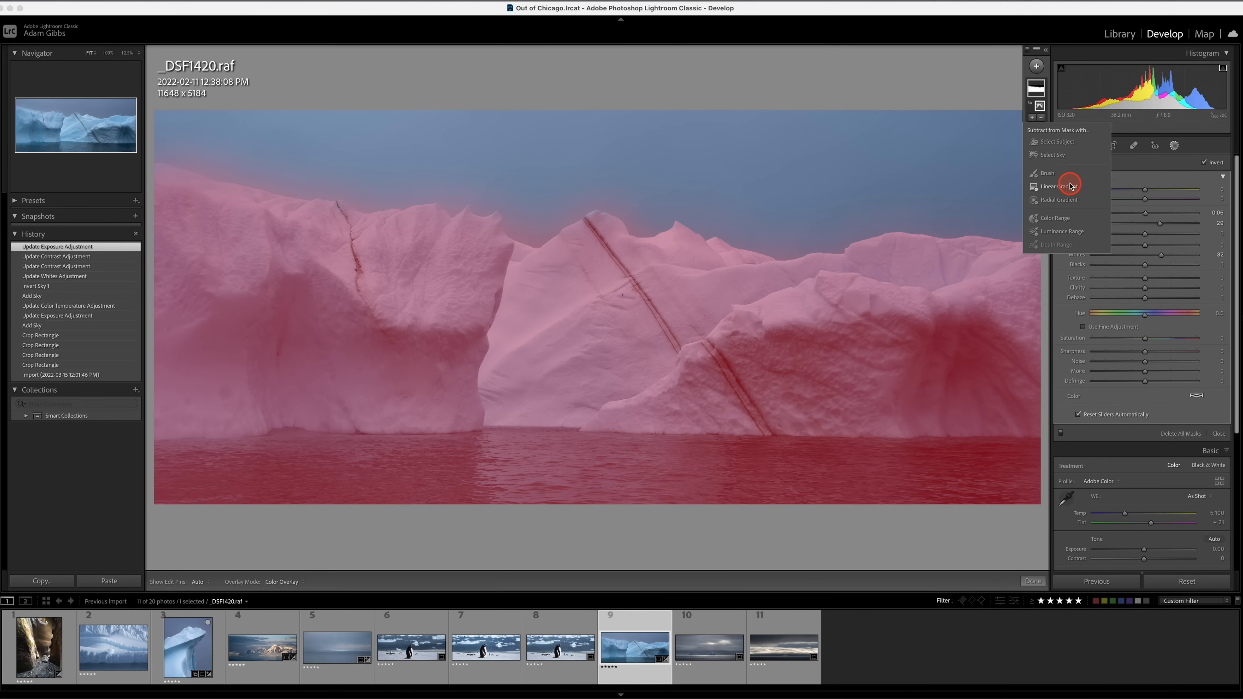
left_click(1044, 174)
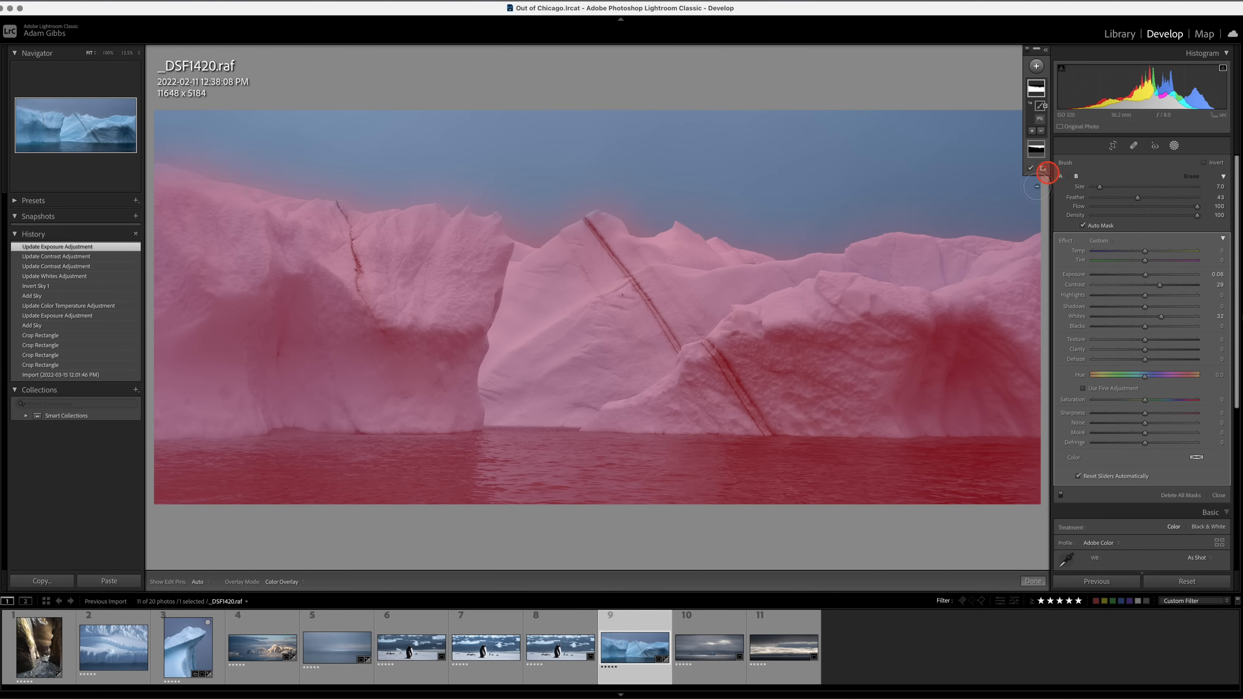
left_click(1082, 225)
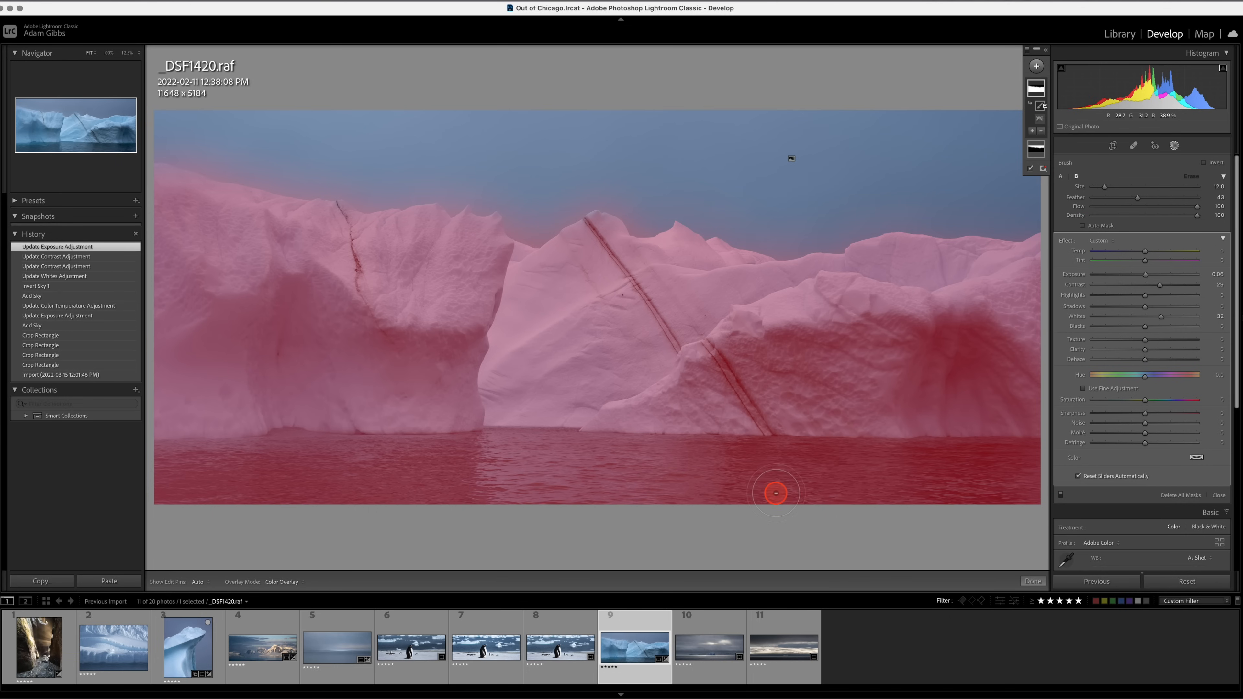
key("h")
mouse_move(776, 494)
left_mouse_down()
mouse_move(493, 523)
mouse_move(725, 513)
mouse_move(117, 507)
mouse_move(263, 489)
mouse_move(1063, 479)
mouse_move(825, 503)
mouse_move(979, 499)
mouse_move(1028, 476)
mouse_move(472, 463)
mouse_move(122, 472)
left_mouse_up()
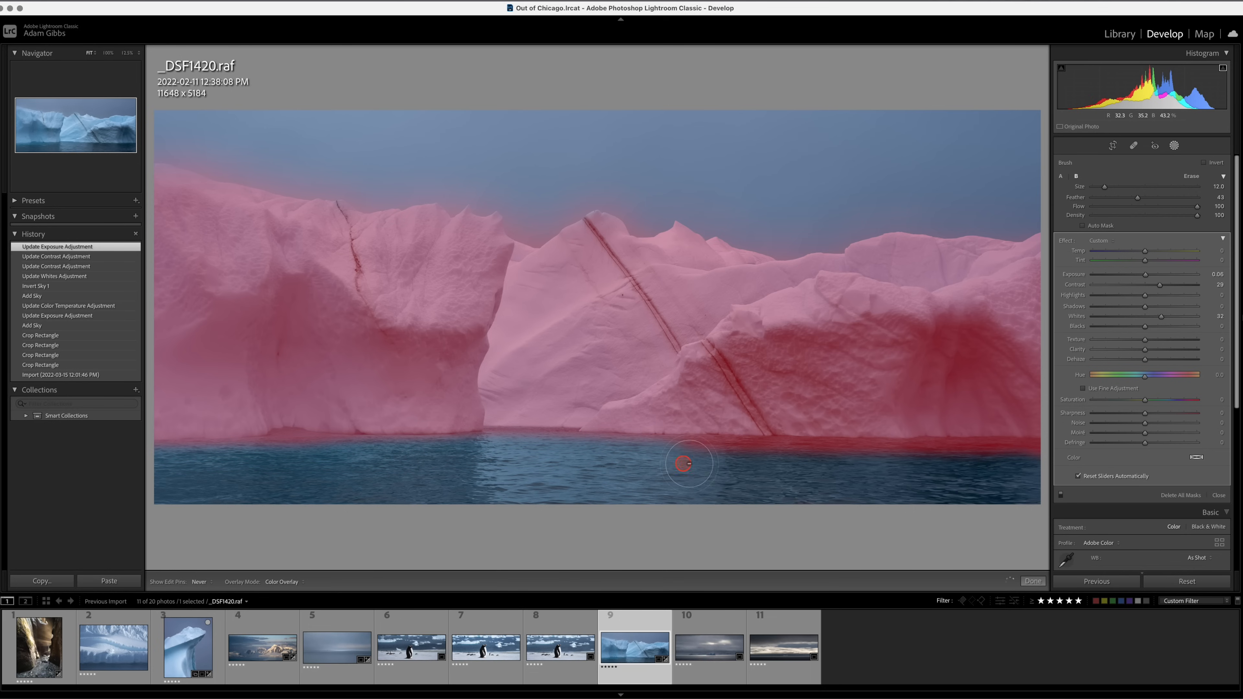
mouse_move(689, 463)
left_mouse_down()
mouse_move(1042, 462)
mouse_move(804, 481)
mouse_move(286, 464)
mouse_move(135, 476)
mouse_move(193, 497)
mouse_move(692, 491)
mouse_move(510, 458)
mouse_move(1006, 483)
left_mouse_up()
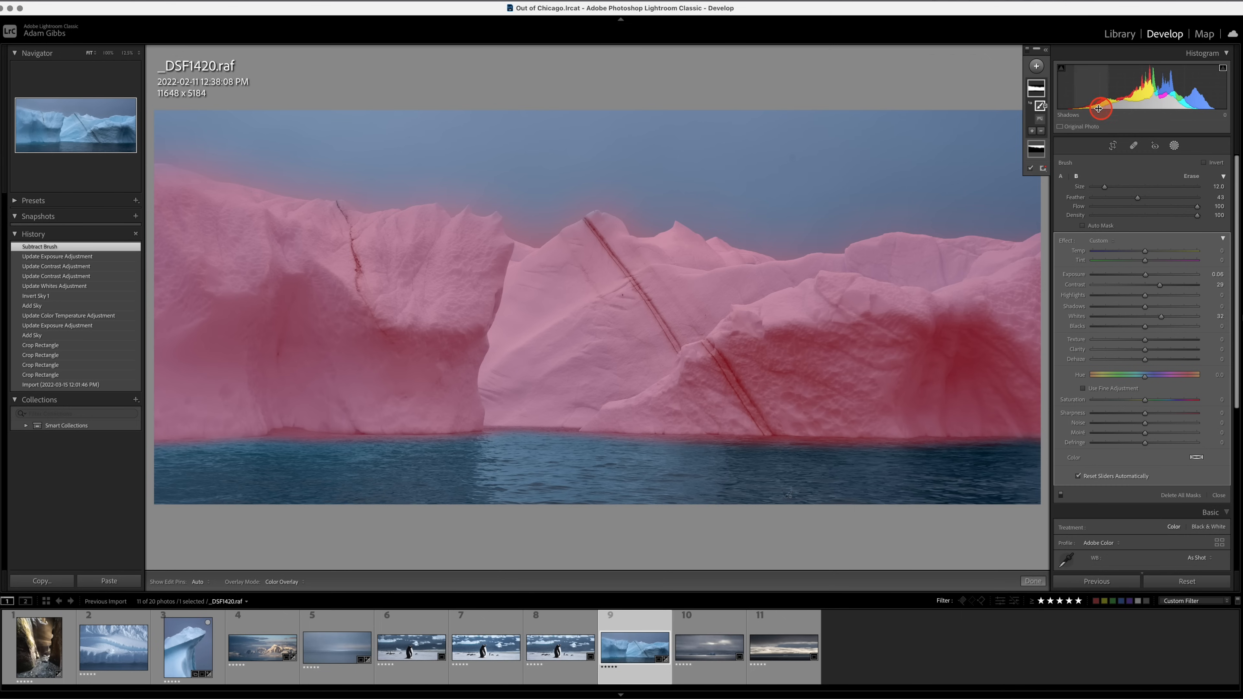
left_click(1028, 171)
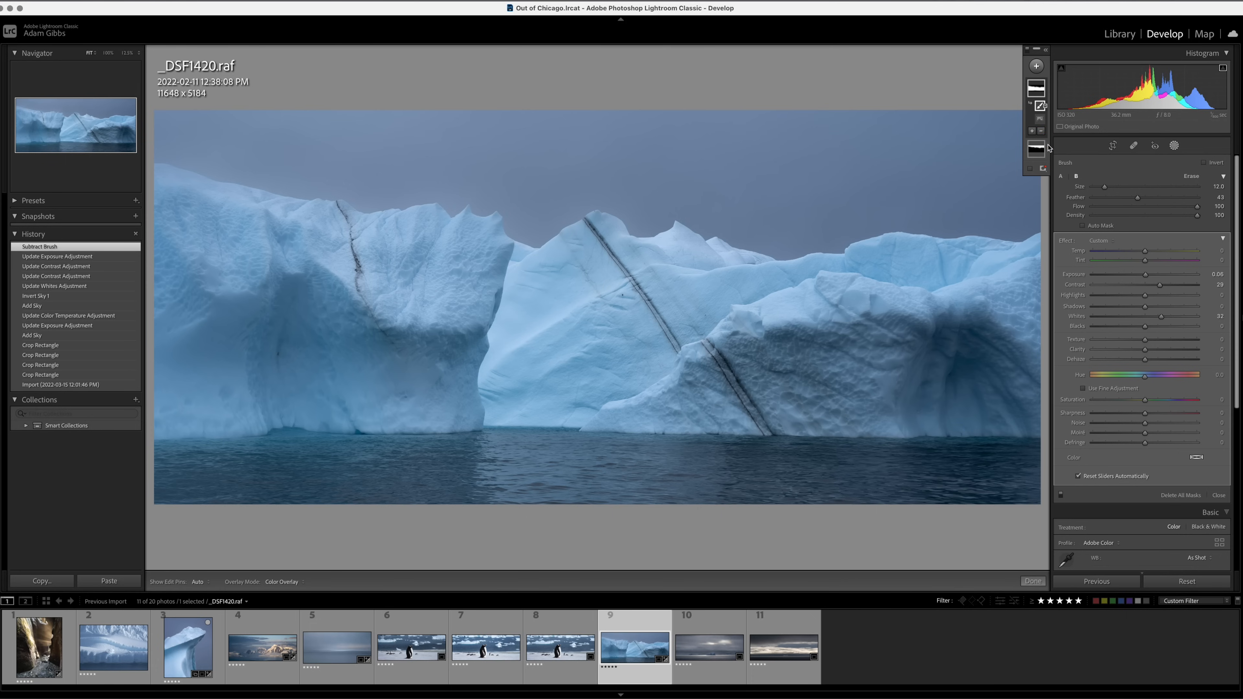
Compare the edited _DSF1420.raf with its before state by switching between them several times.
key("backslash")
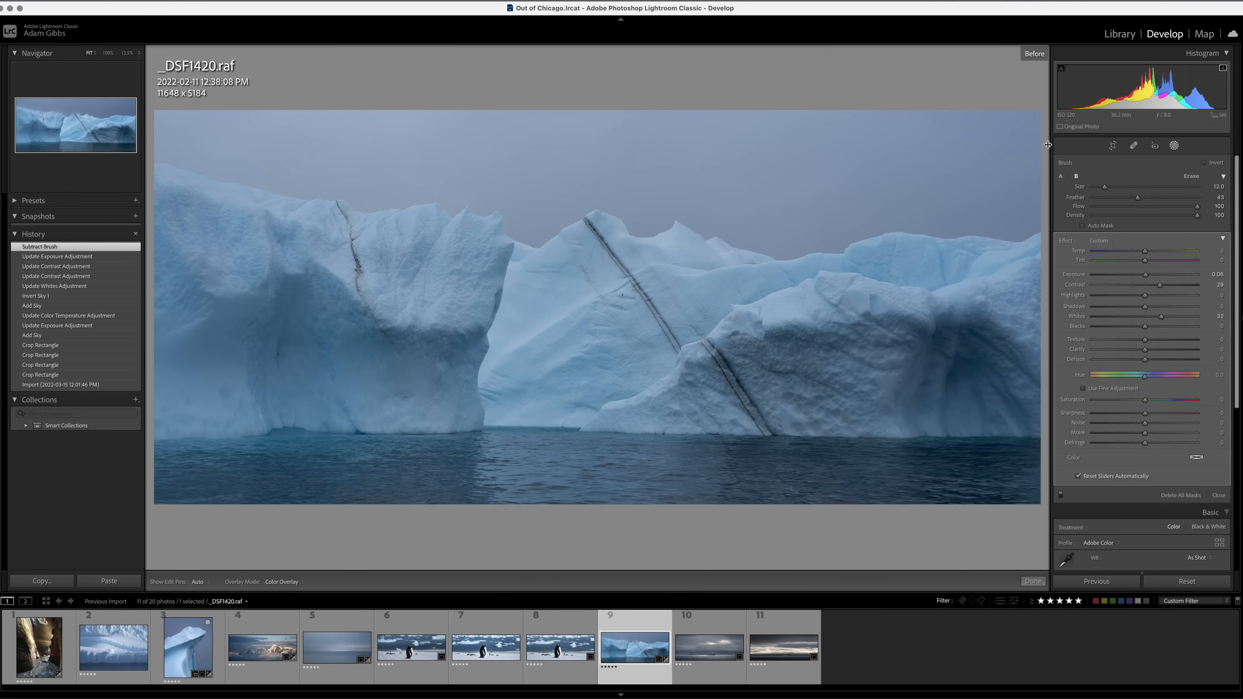
key("backslash")
key("backslash")
key("backslash")
key("backslash")
key("backslash")
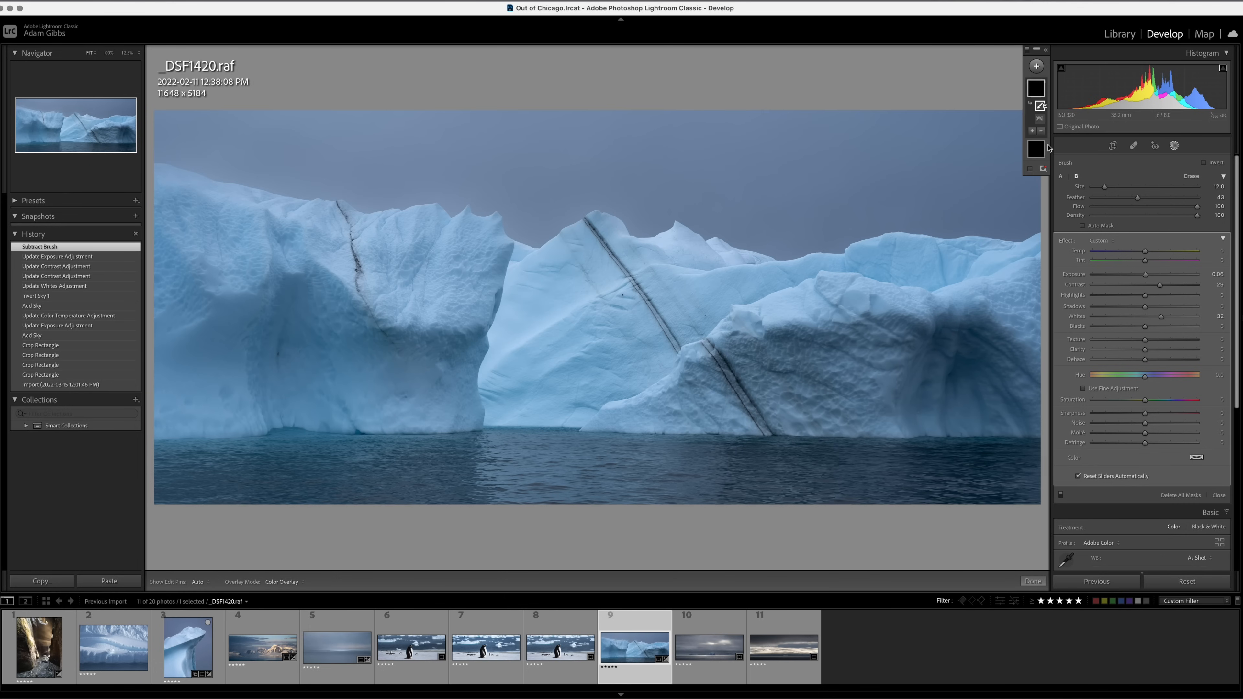
key("backslash")
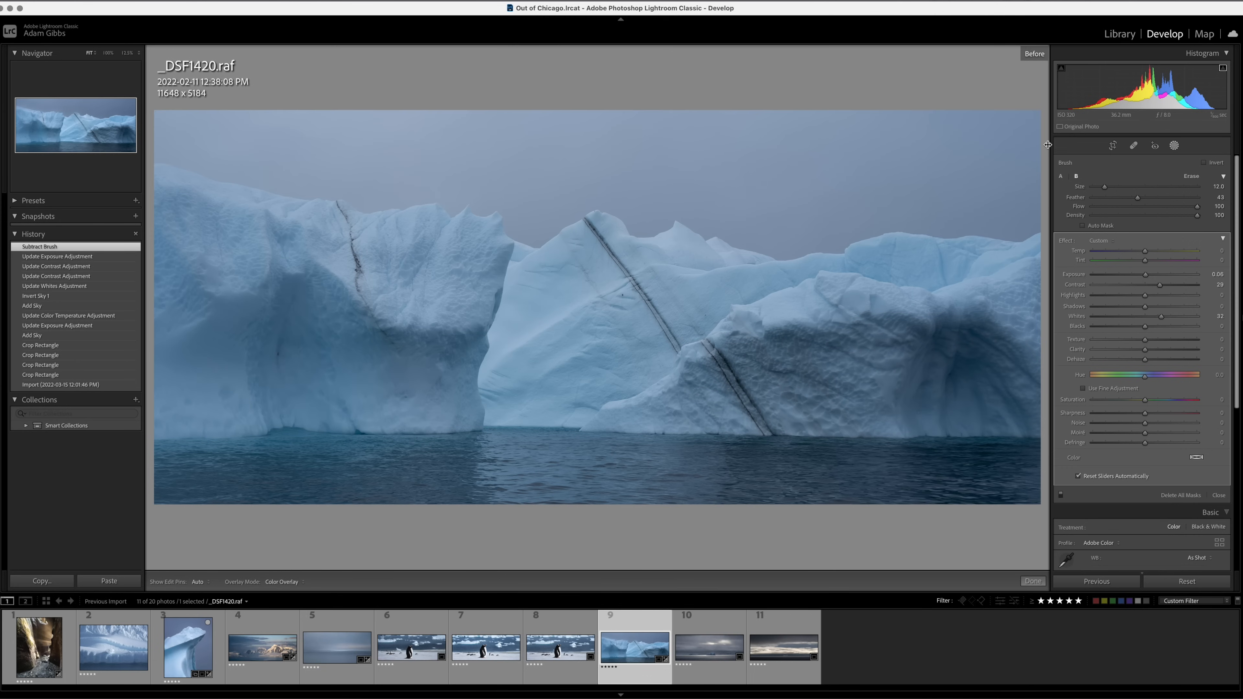
key("backslash")
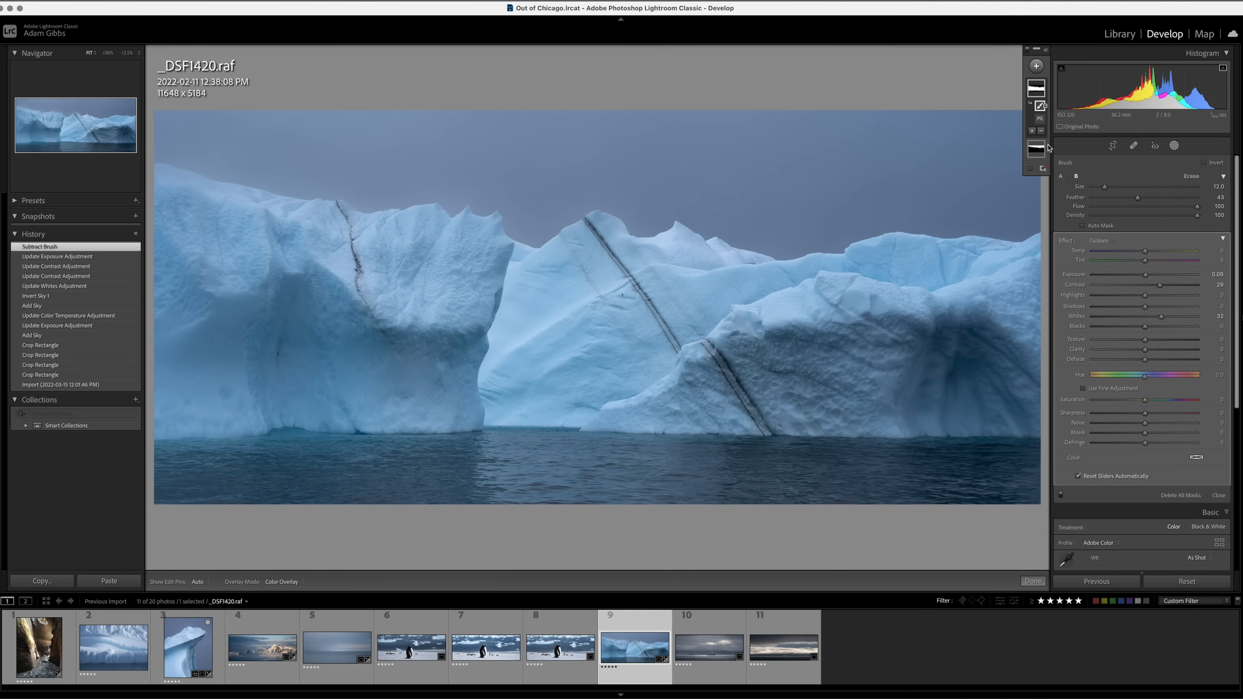